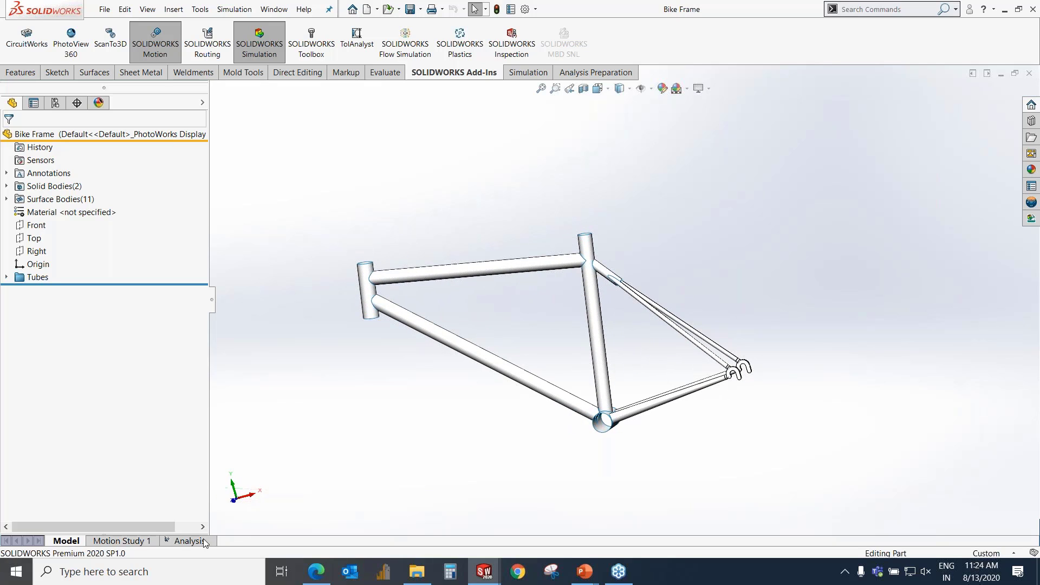
Check the Analysis study and the SOLIDWORKS Simulation add-in for the bike frame part
left_click(177, 541)
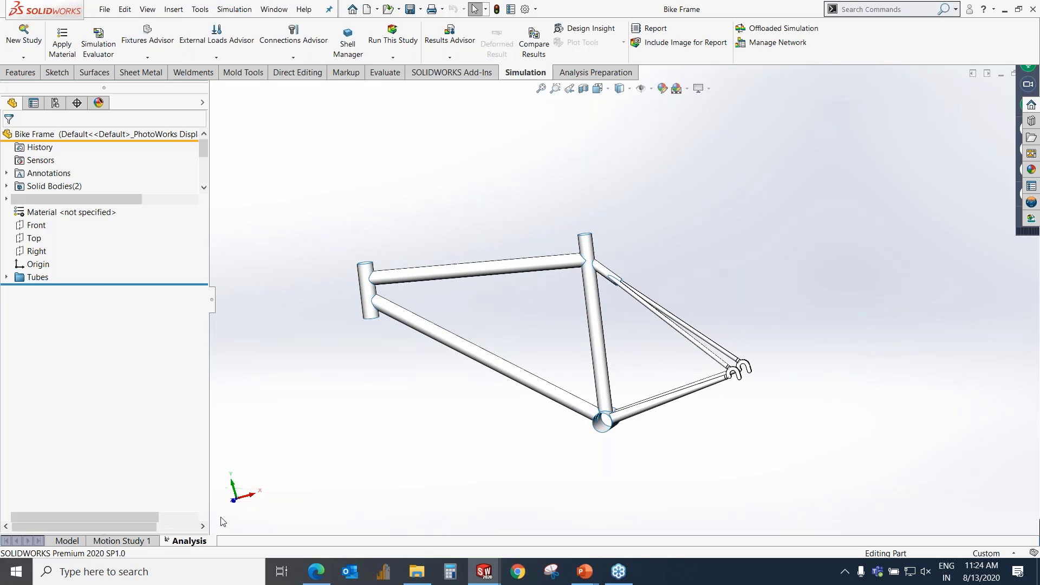
left_click(67, 541)
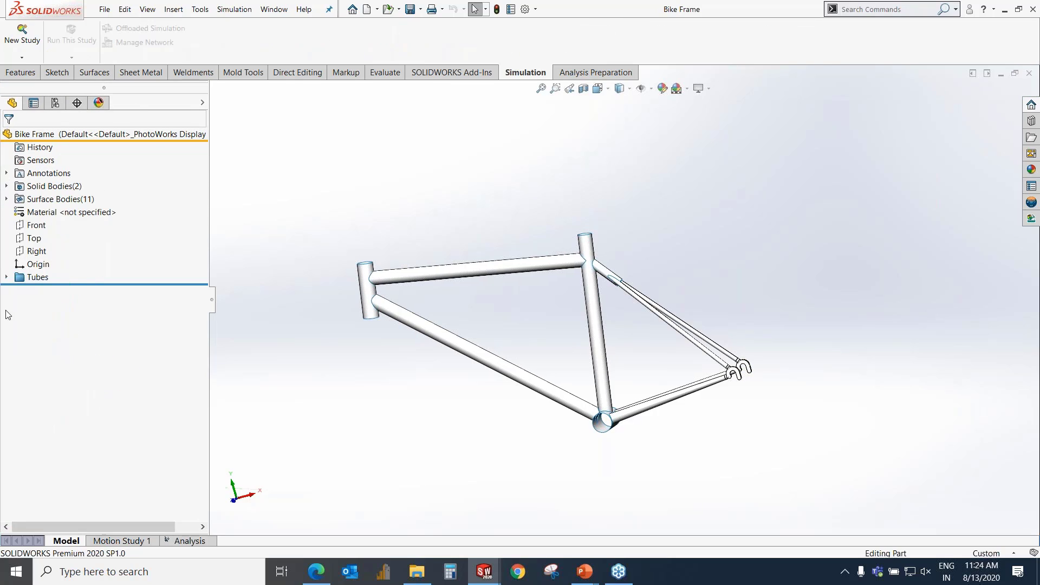
left_click(451, 72)
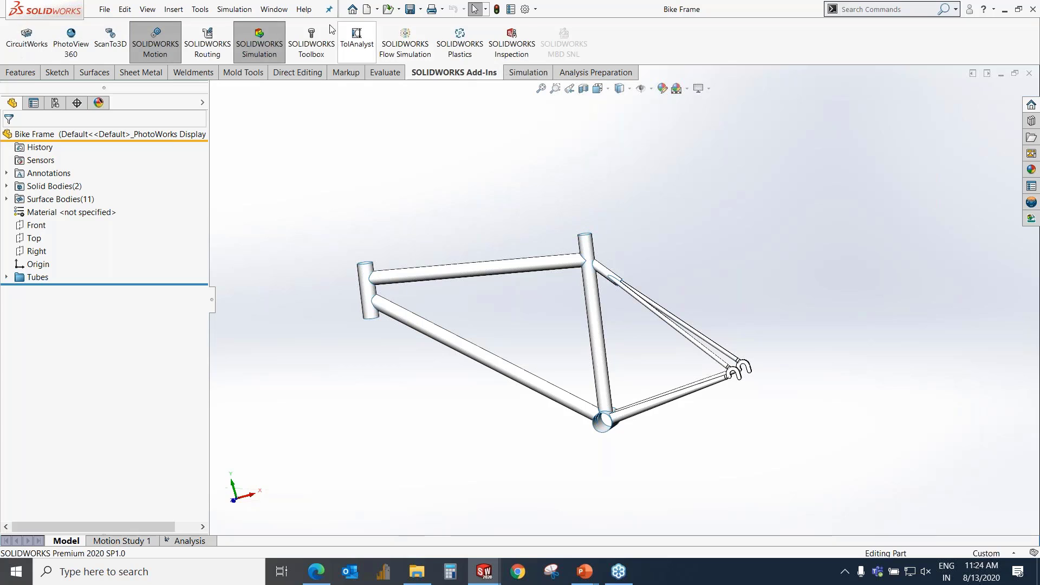
left_click(256, 44)
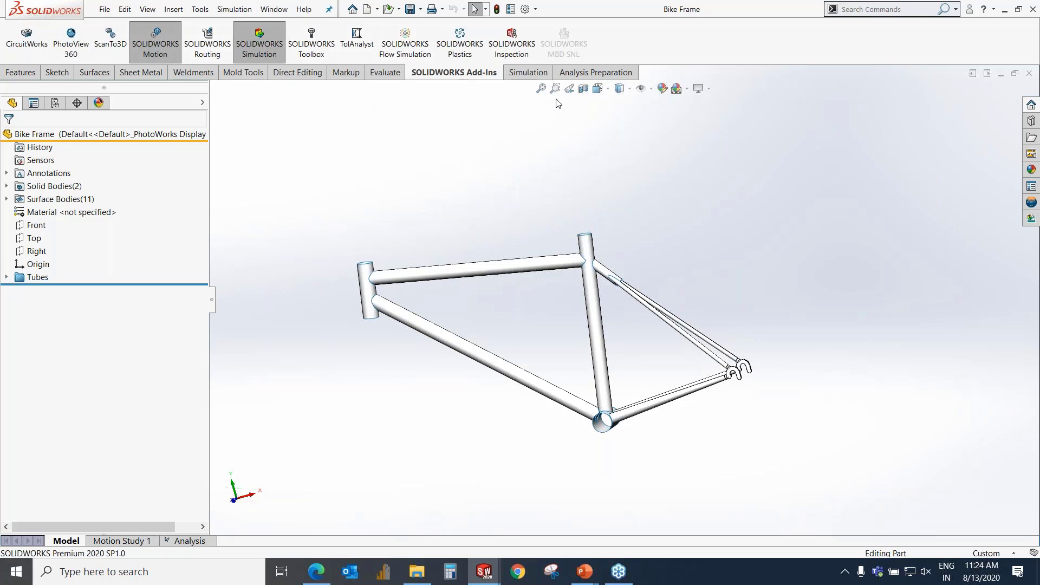
left_click(537, 74)
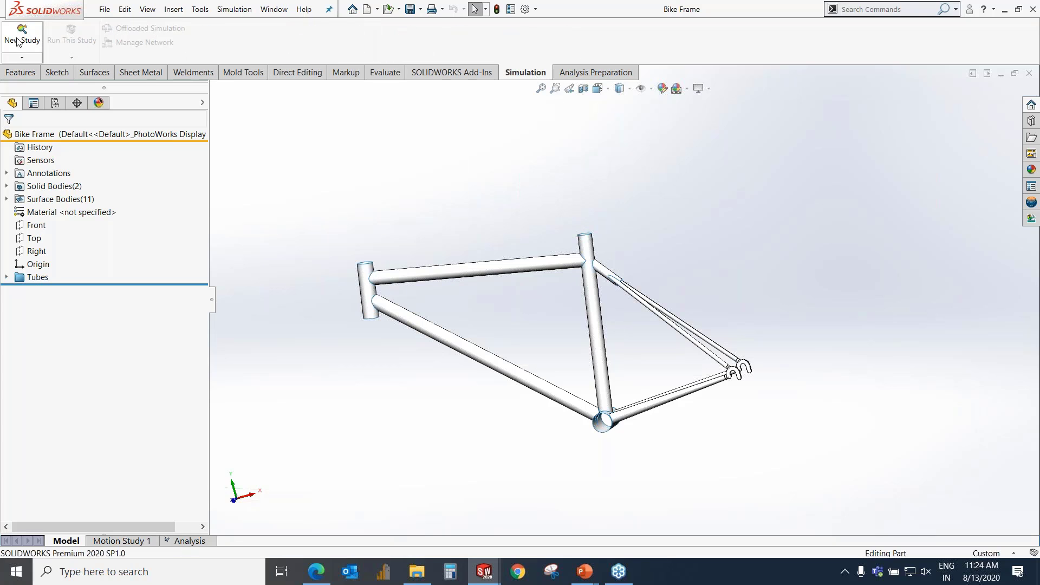
Review the available simulation study types in the new study setup without creating a study
left_click(22, 58)
left_click(30, 70)
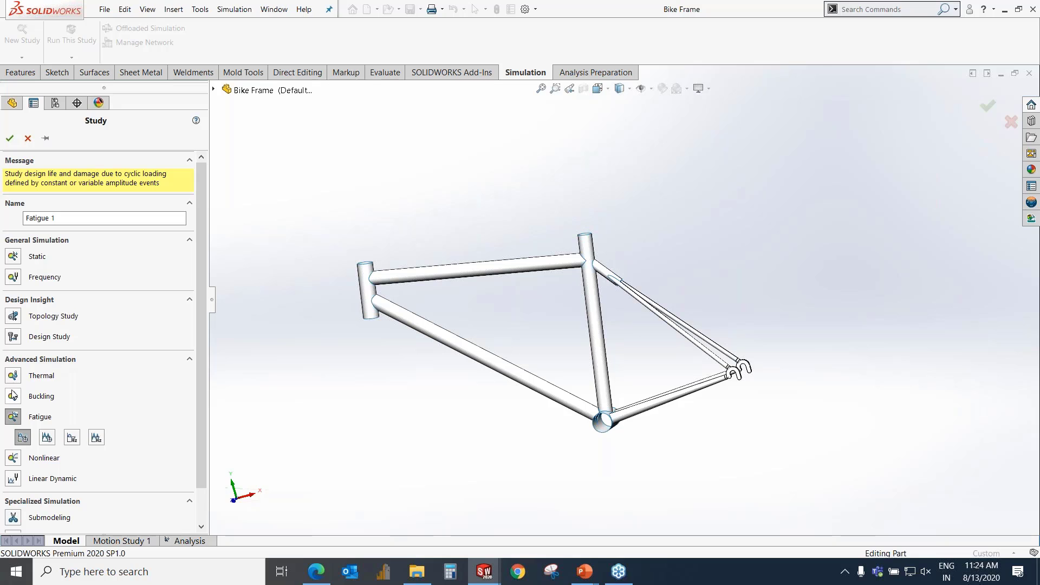
left_click(28, 139)
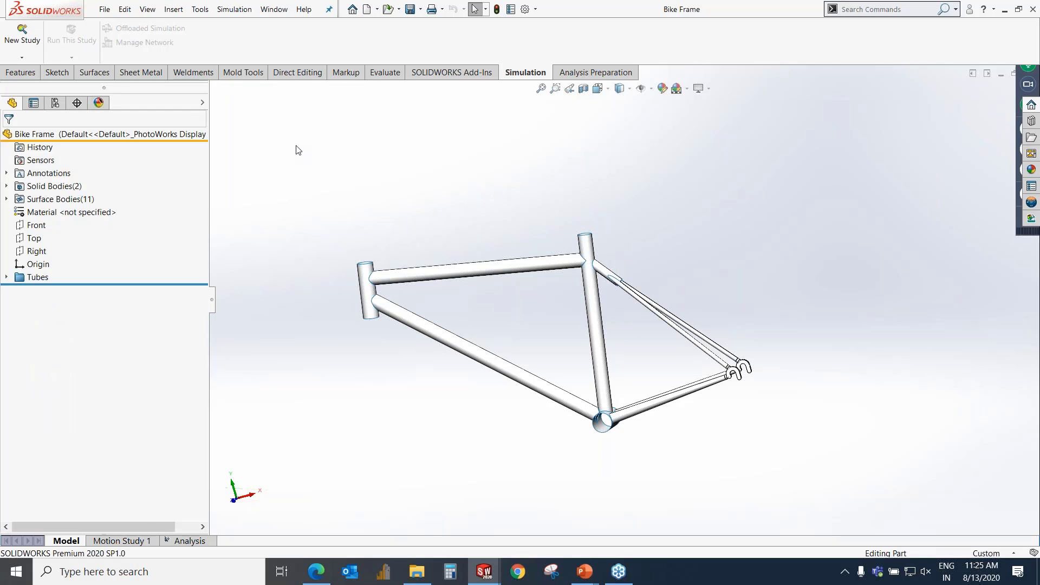
Open the Analysis study and review the material assigned to SolidBody 12 under Part3
left_click(184, 541)
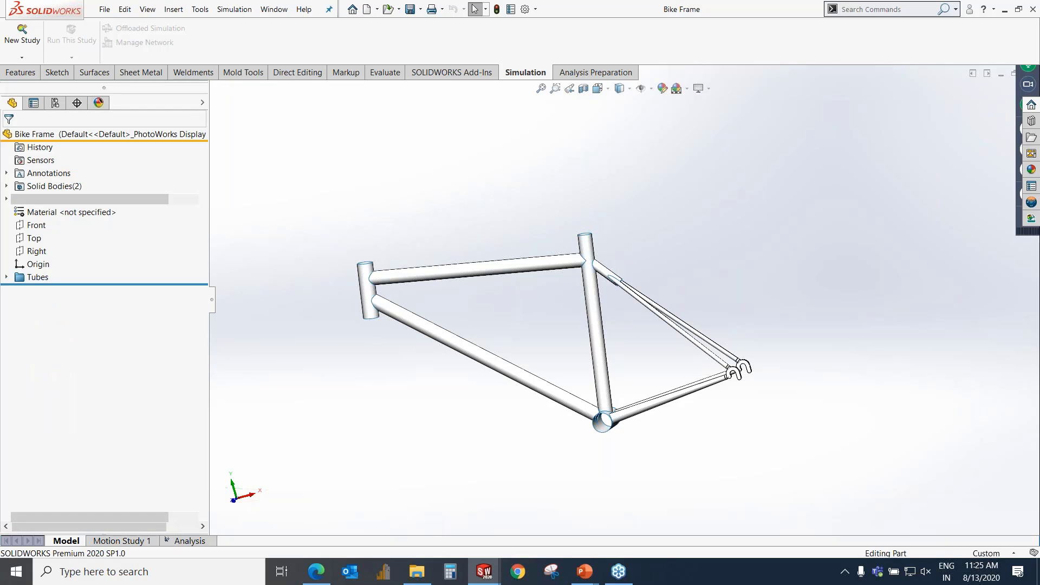
left_click(6, 252)
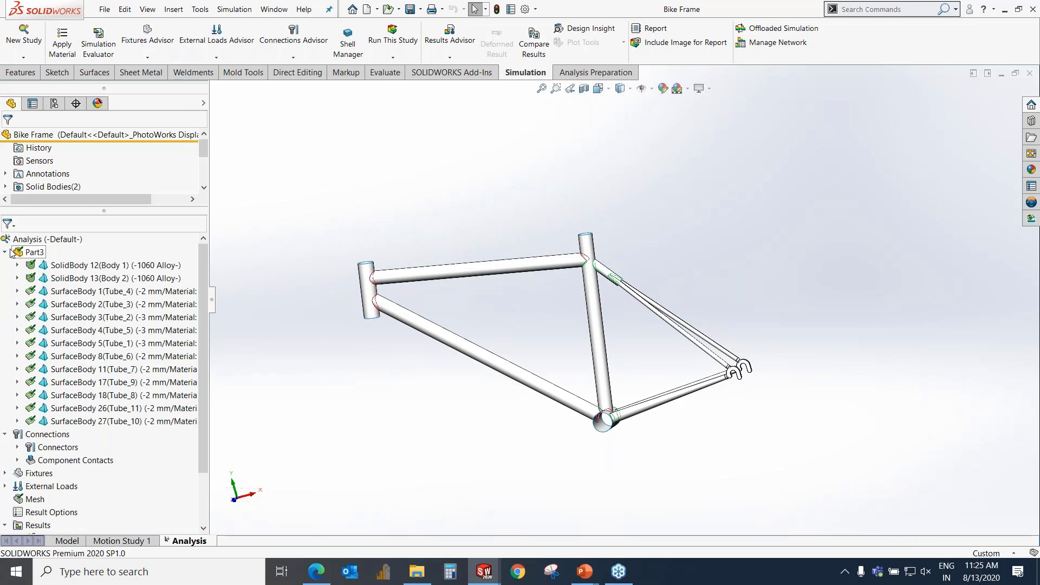
left_click(65, 265)
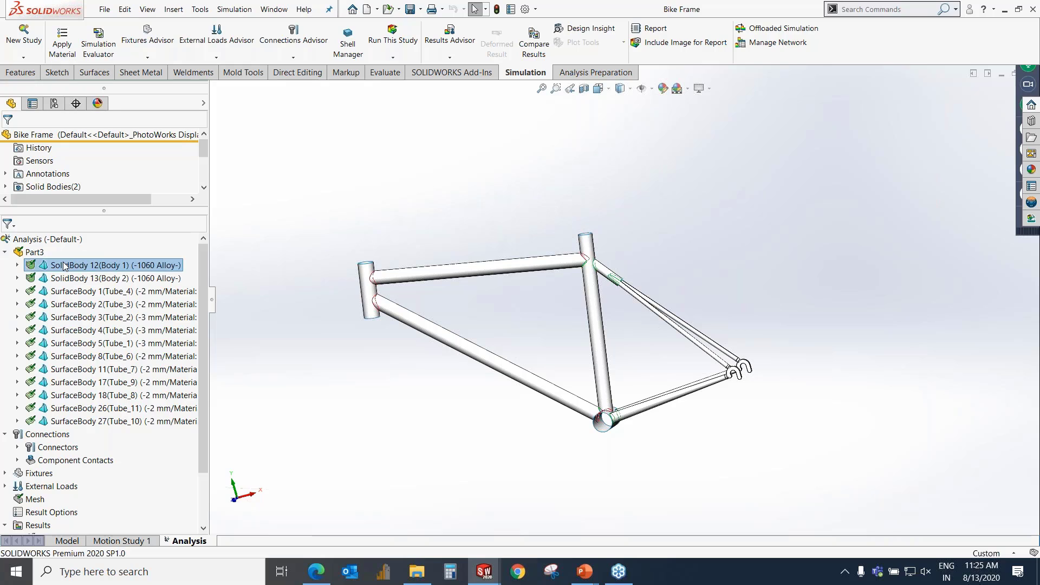
right_click(65, 265)
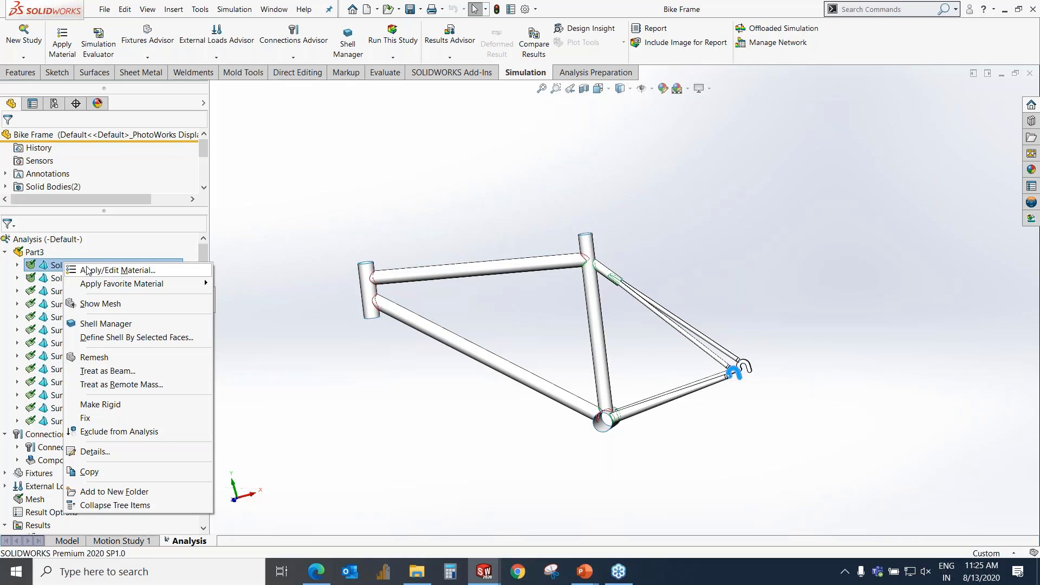
left_click(87, 270)
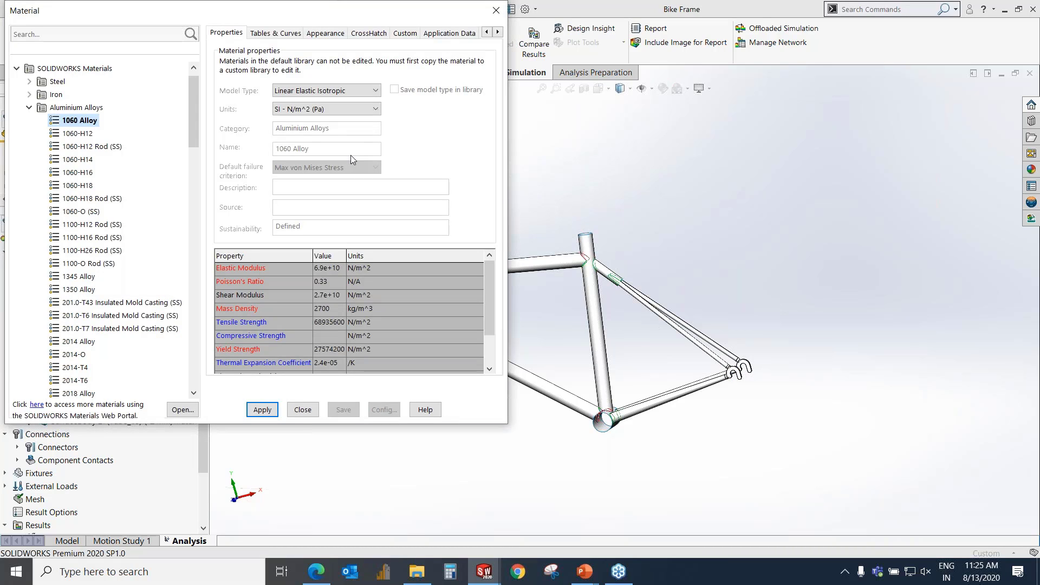
left_click(495, 16)
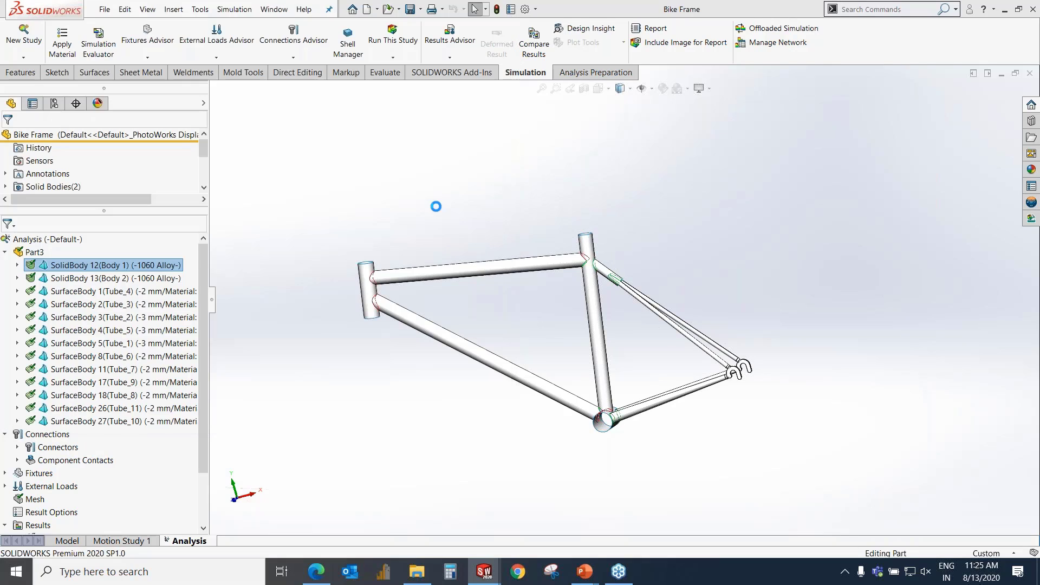
left_click(5, 253)
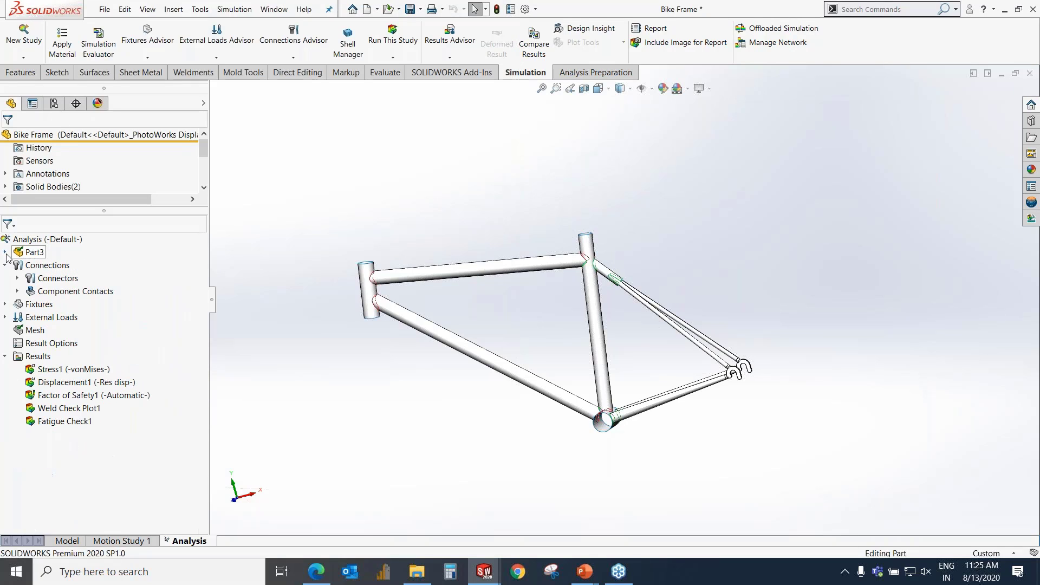
Preview the Static option in the new study setup without creating a study
left_click(67, 540)
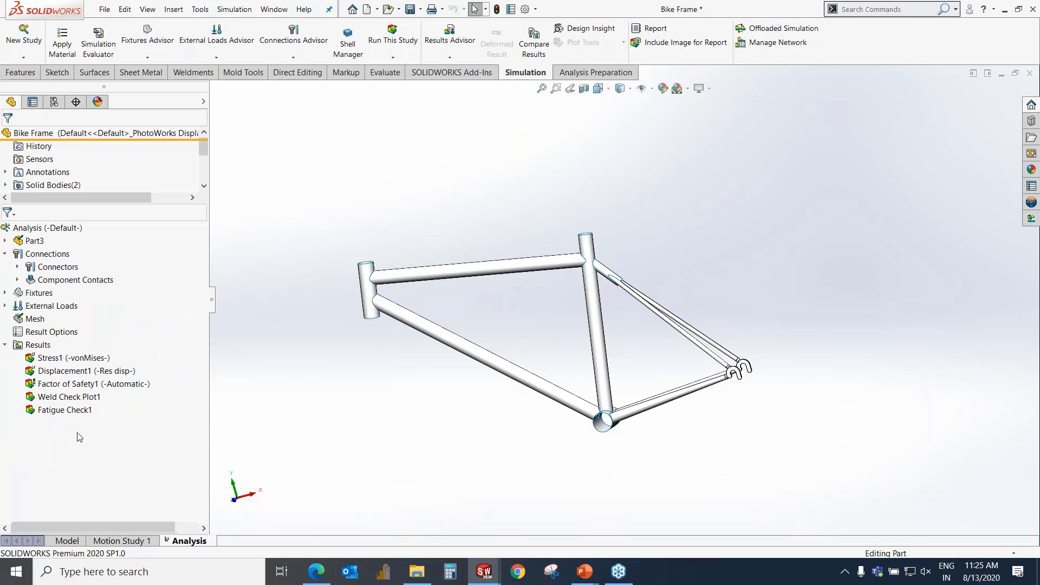
left_click(187, 540)
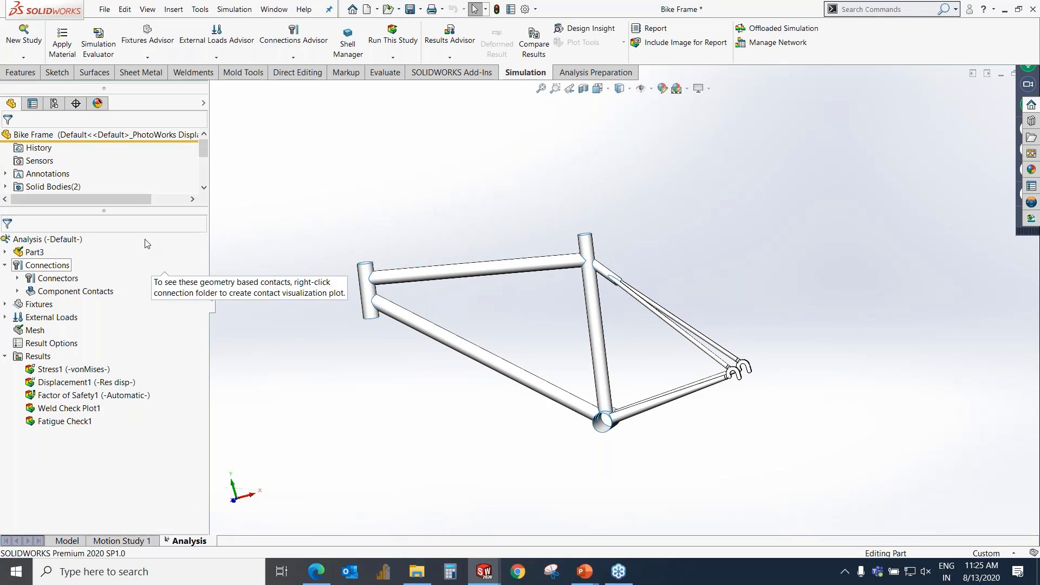
right_click(168, 541)
left_click(247, 515)
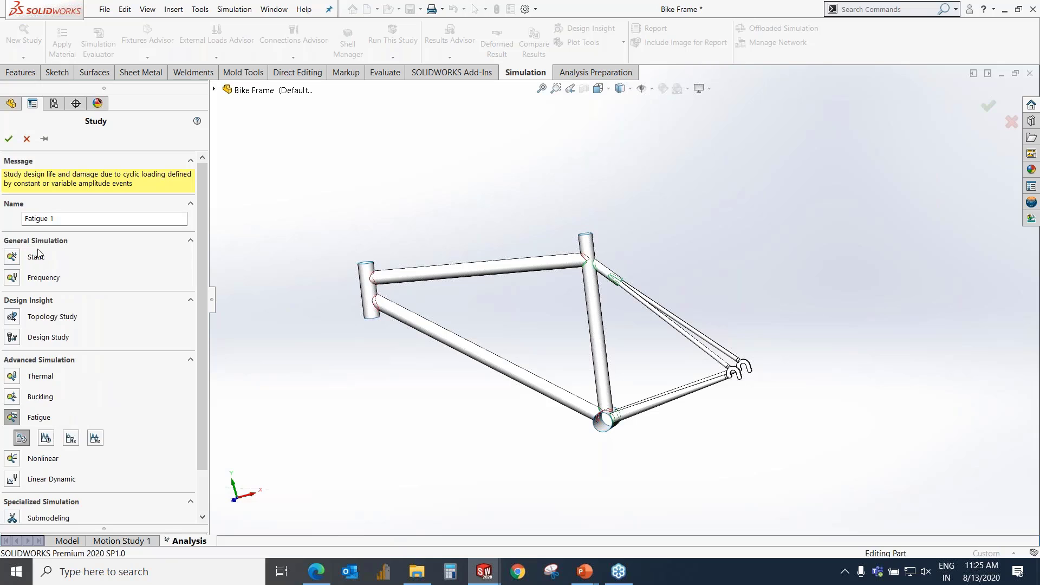
left_click(9, 254)
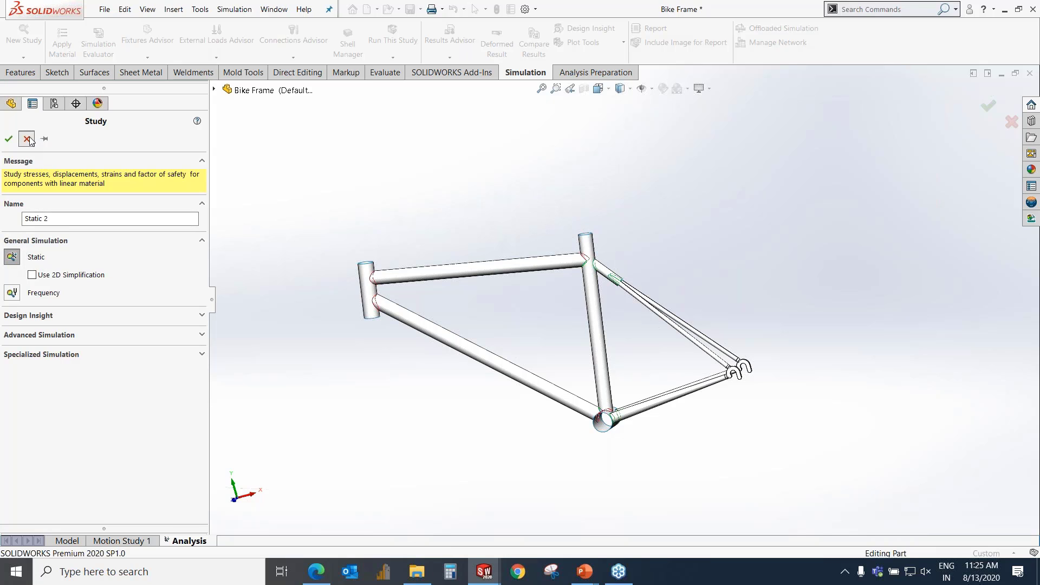
left_click(26, 139)
Expand Part3 in the Analysis study and examine the 1060 Alloy properties of SolidBody 12
left_click(33, 252)
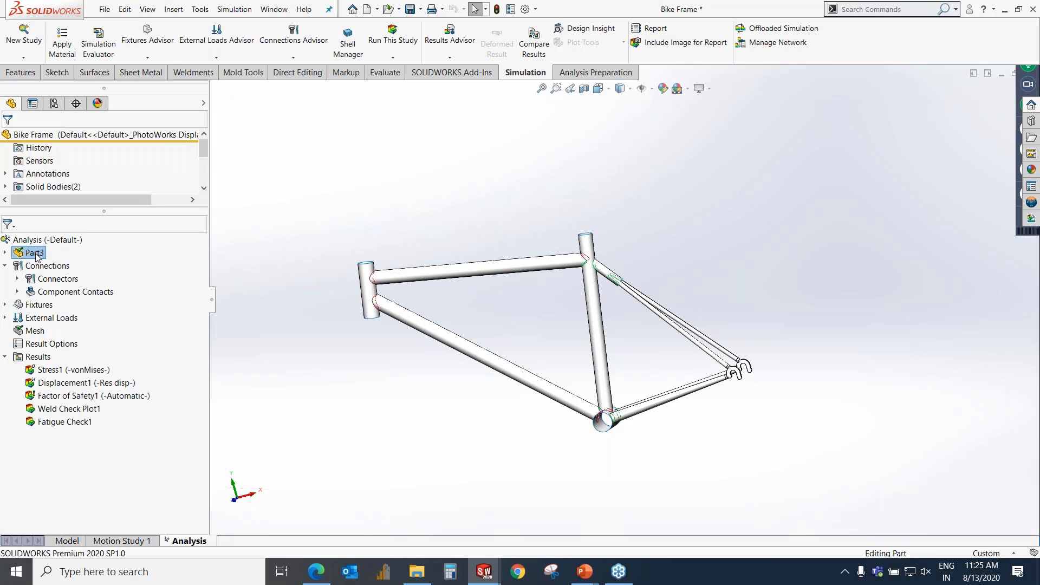
right_click(34, 253)
left_click(221, 221)
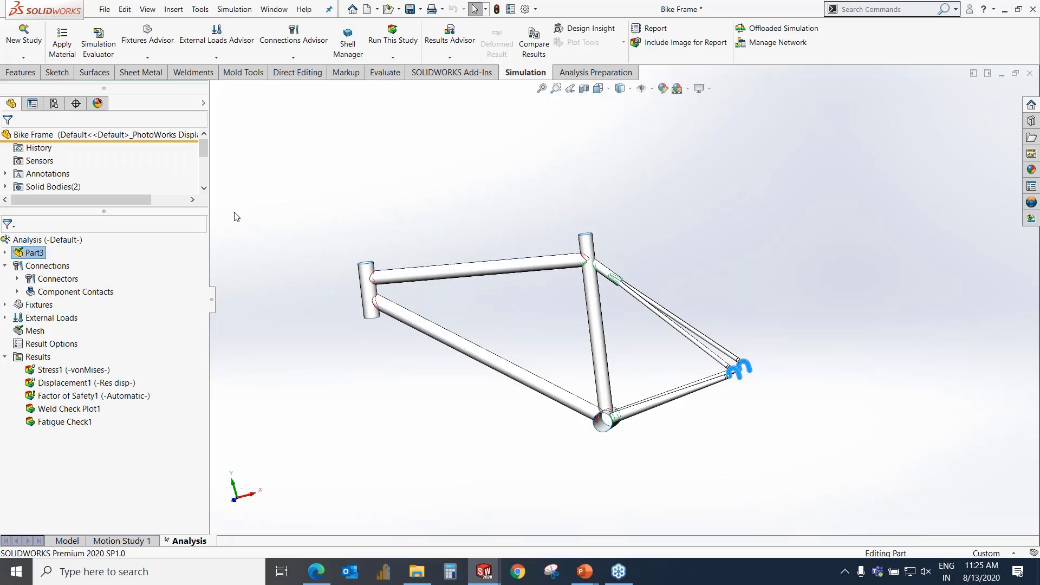
left_click(7, 252)
right_click(47, 264)
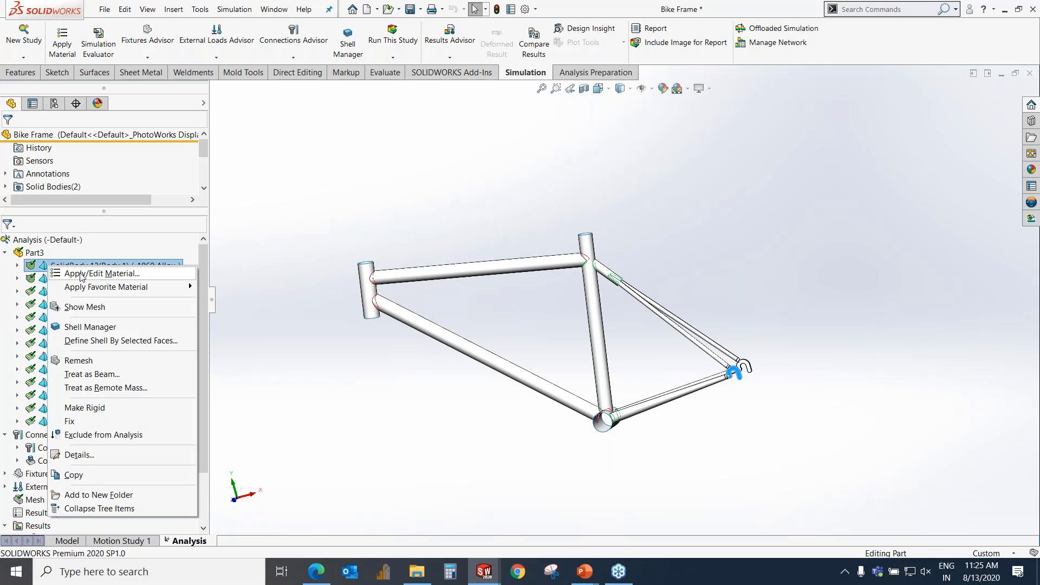
left_click(83, 274)
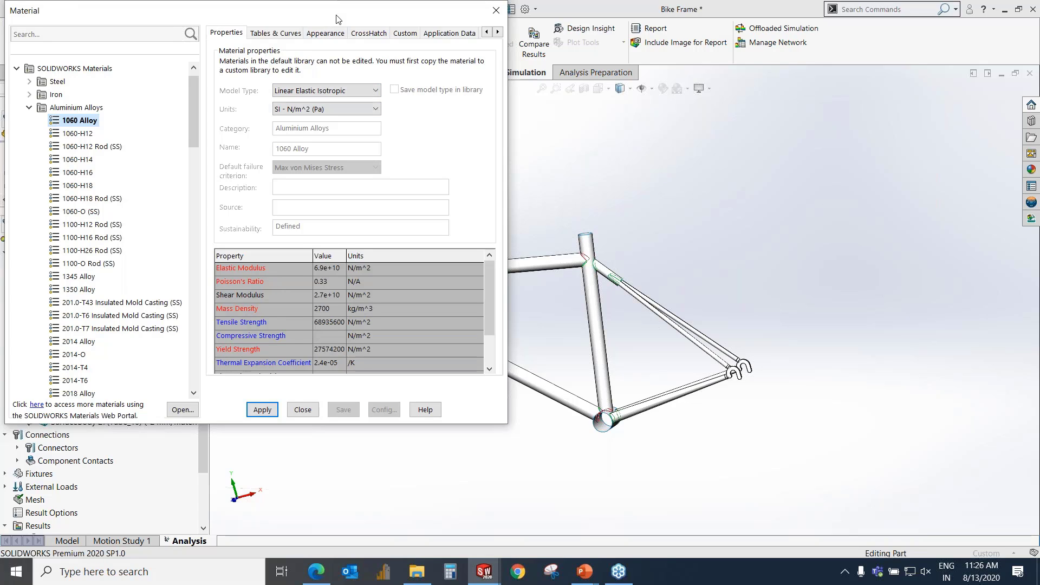
left_click_drag(334, 16, 398, 35)
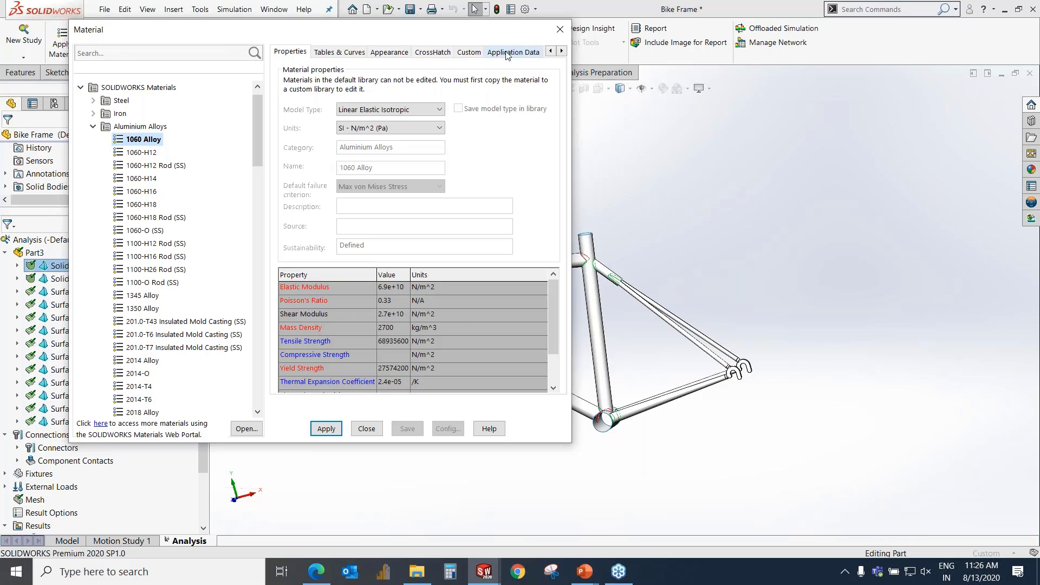
left_click(561, 30)
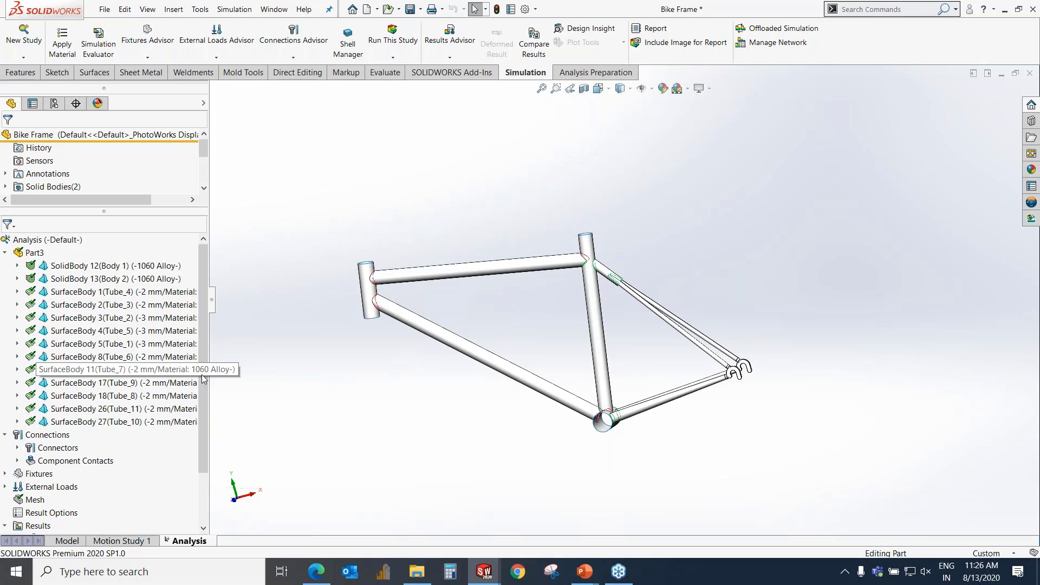
Expand the study's connectors and highlight SolidBody 13 and several surface bodies to identify them on the bike frame
scroll(206, 390, "down", 1)
left_click(18, 409)
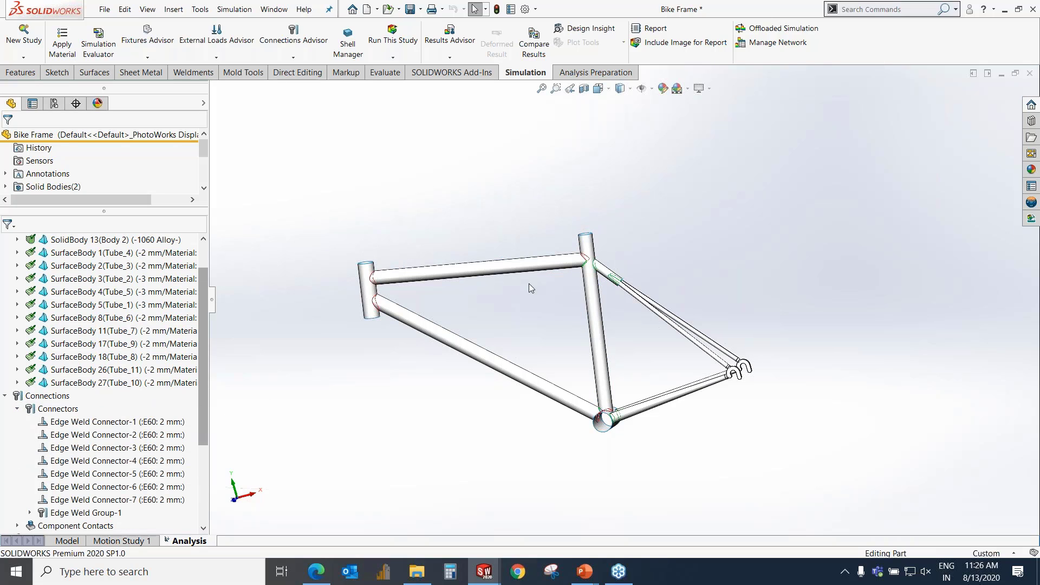
left_click(81, 240)
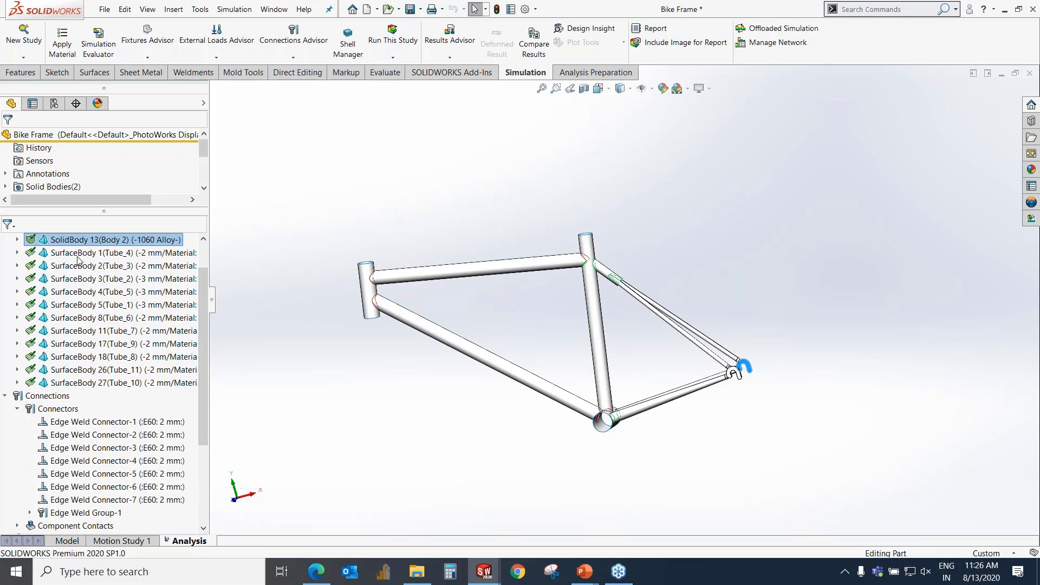
left_click(84, 279)
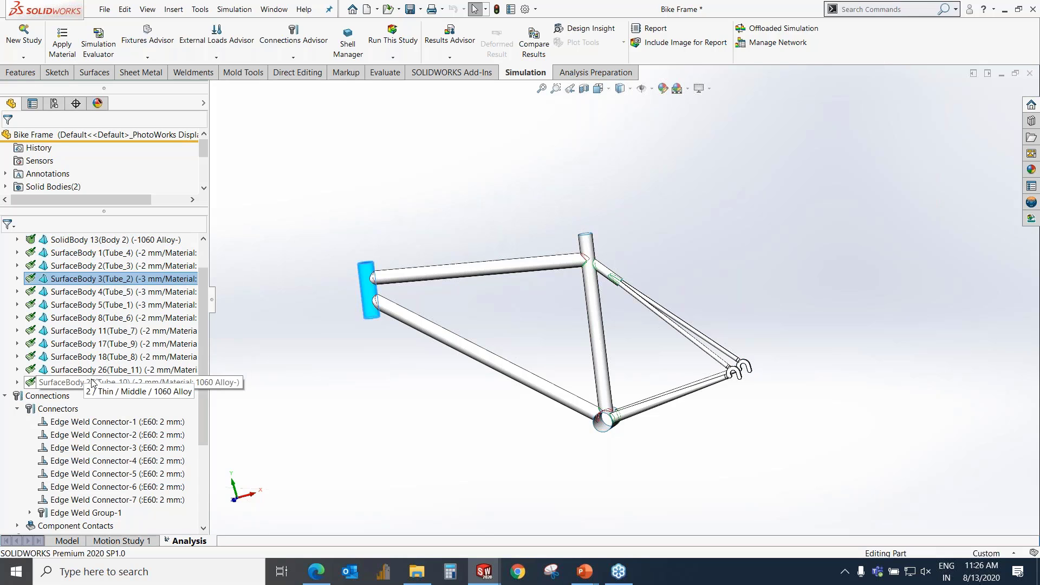
left_click(93, 383)
left_click(92, 331)
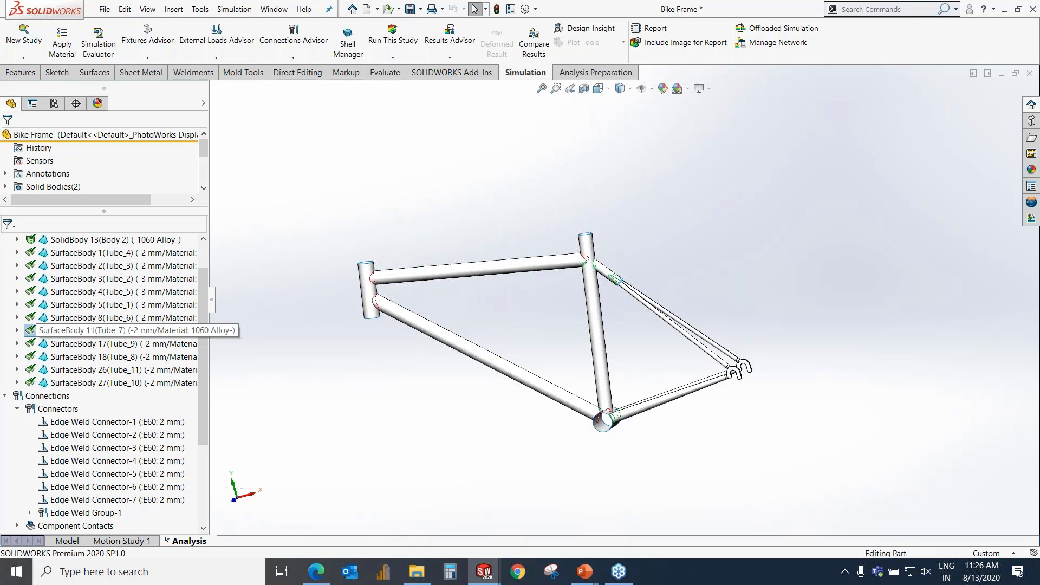
Inspect the definition of Edge Weld Connector-1 between the top tube and seat tube, leaving it unmodified
left_click(108, 421)
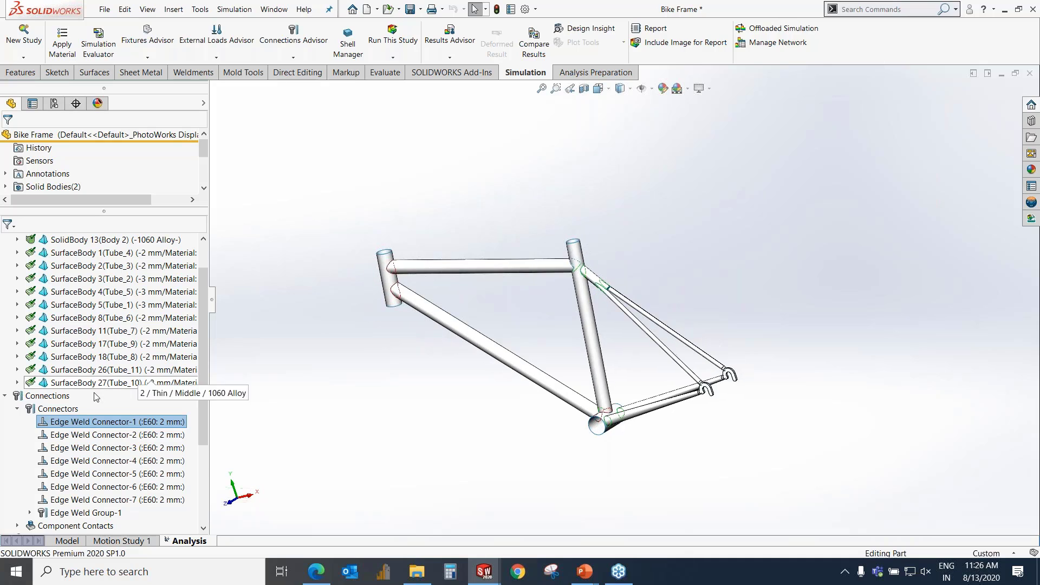
right_click(133, 422)
key("Escape")
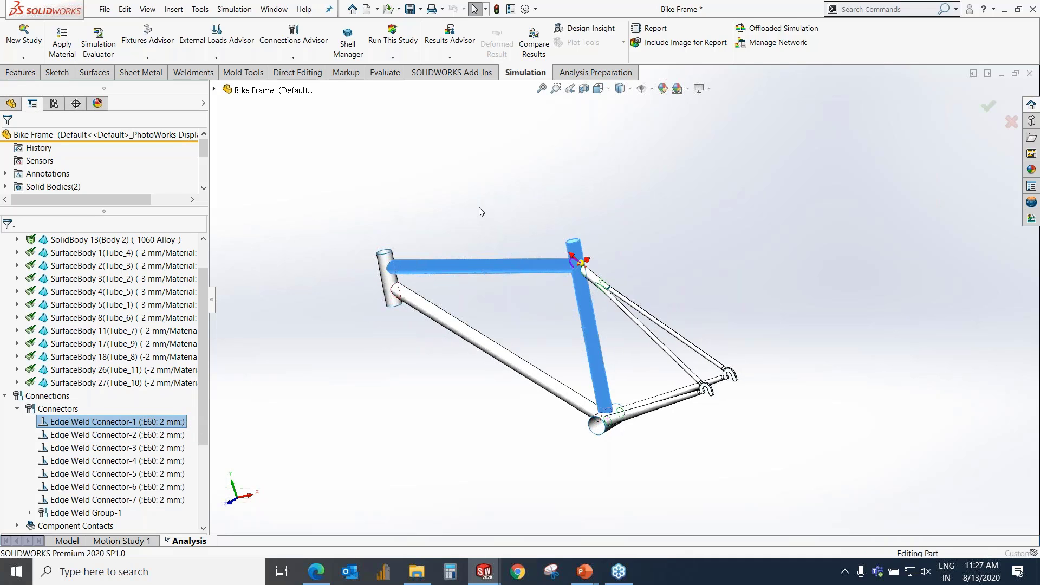
scroll(616, 268, "down", 5)
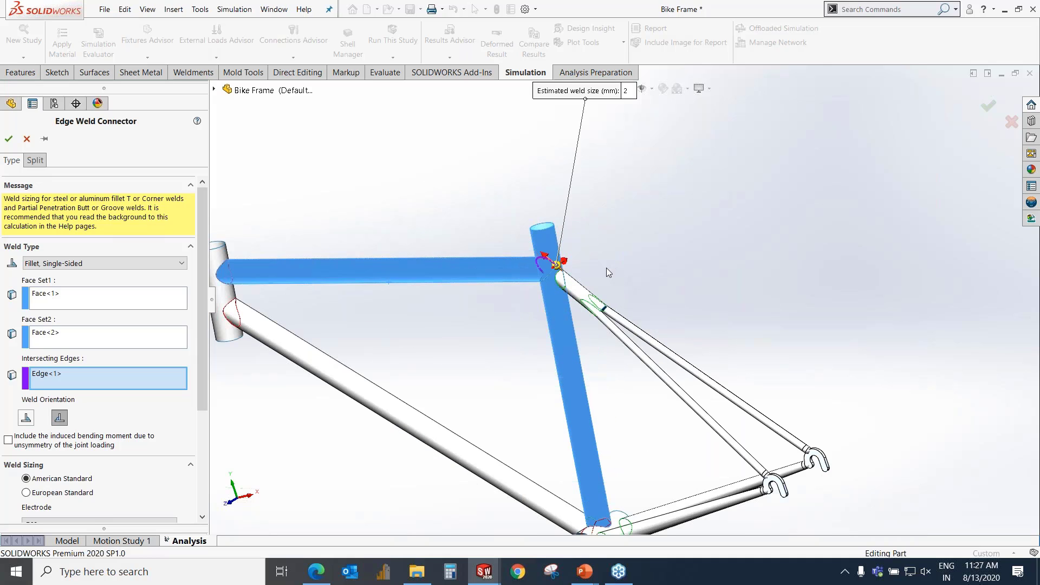
middle_click_drag(642, 278, 691, 274)
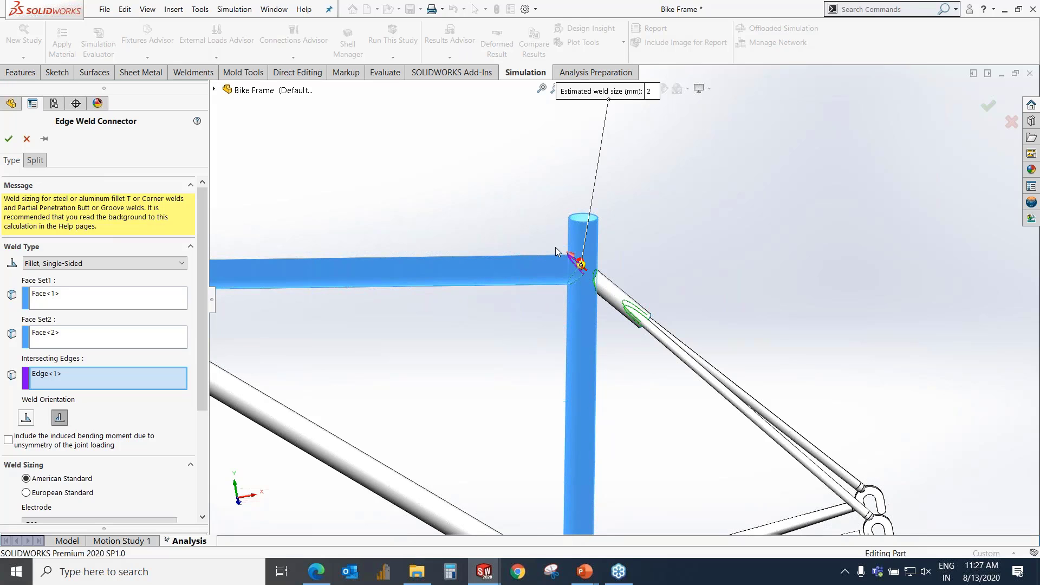
left_click(27, 139)
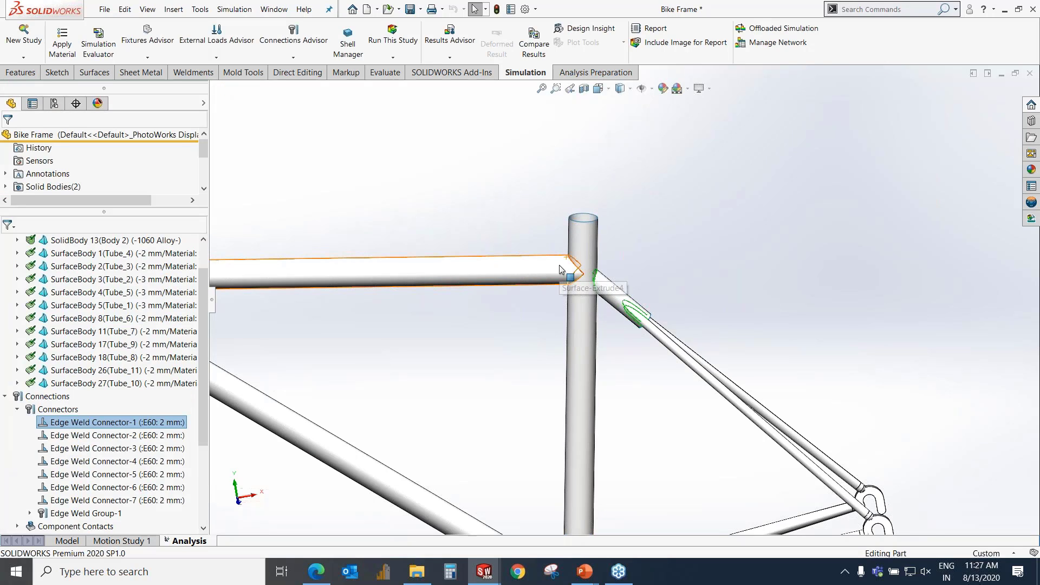
Examine the edge welds where the rear stays join near the top of the seat tube
scroll(618, 303, "up", 4)
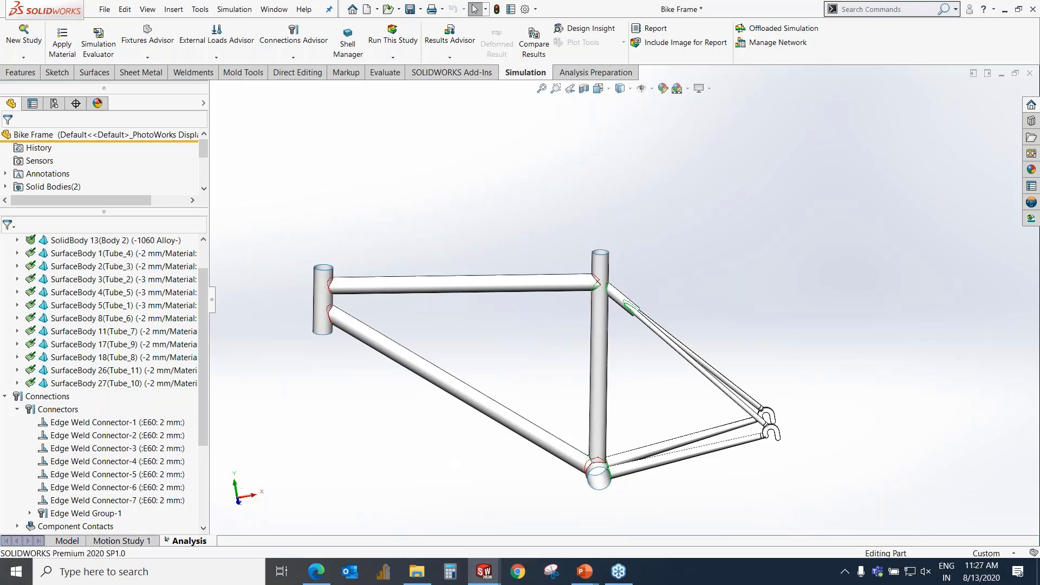
scroll(612, 320, "down", 5)
scroll(612, 317, "down", 2)
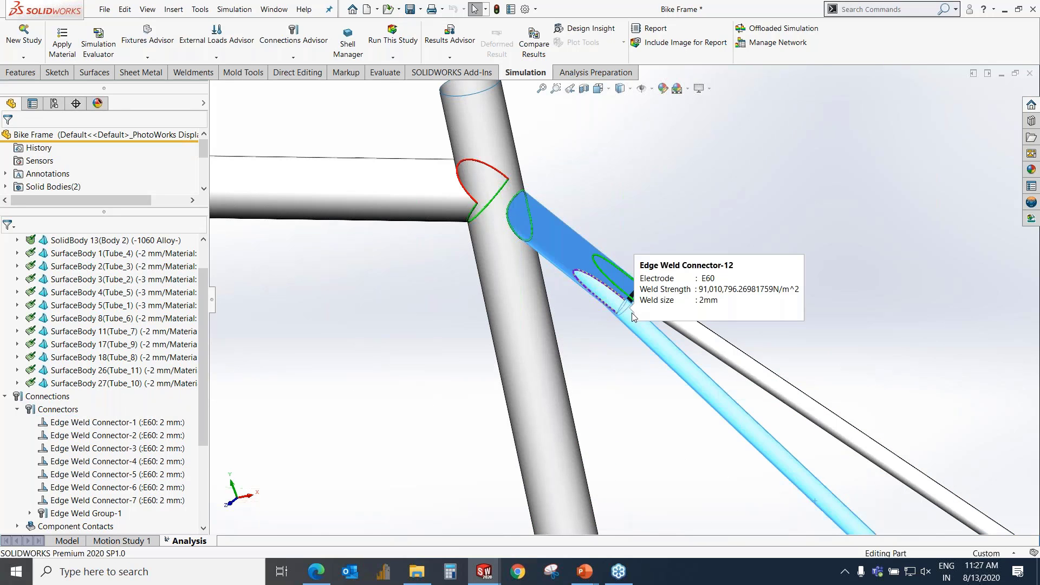
Expand Edge Weld Group-1 and highlight Edge Weld Connector-9 where the chainstay meets the bottom bracket shell
scroll(603, 294, "up", 2)
scroll(602, 293, "up", 5)
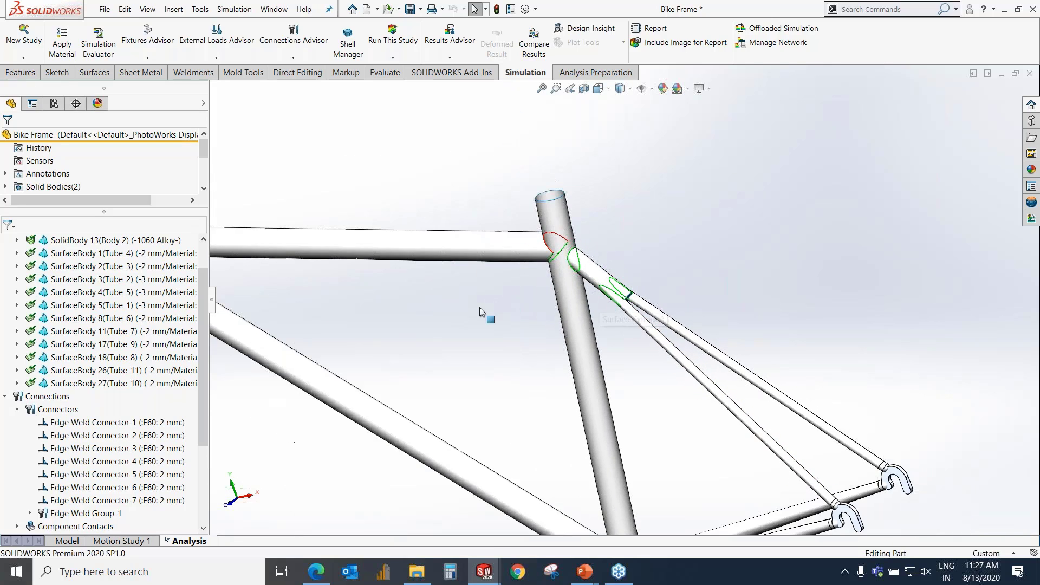
scroll(205, 402, "down", 3)
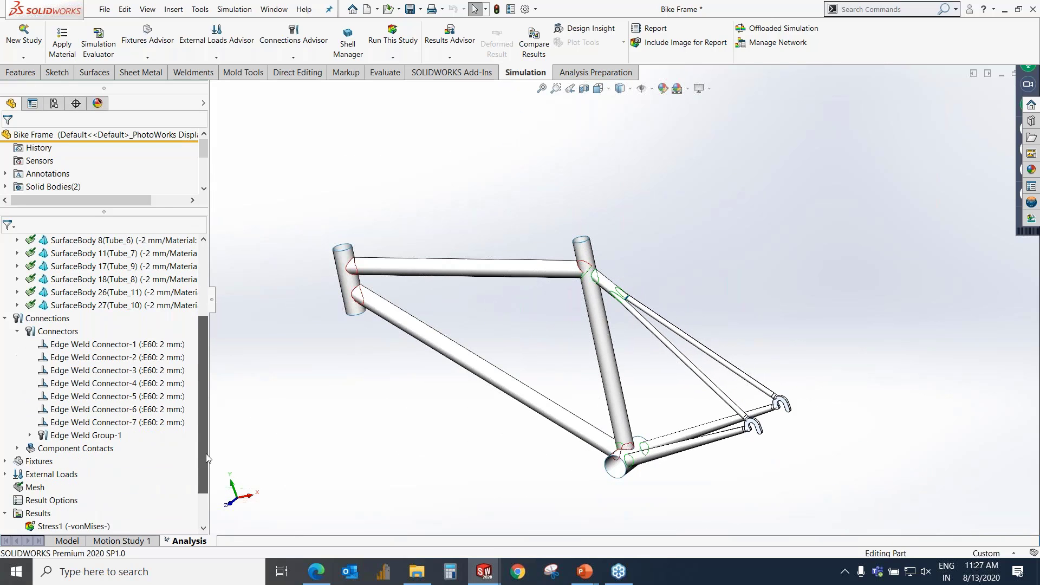
left_click(30, 410)
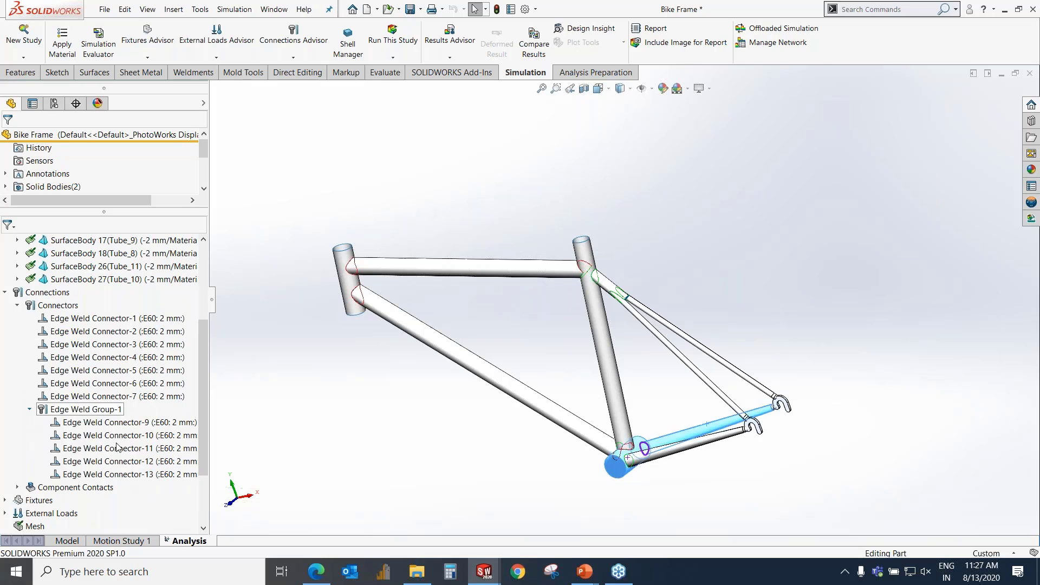
scroll(645, 487, "down", 10)
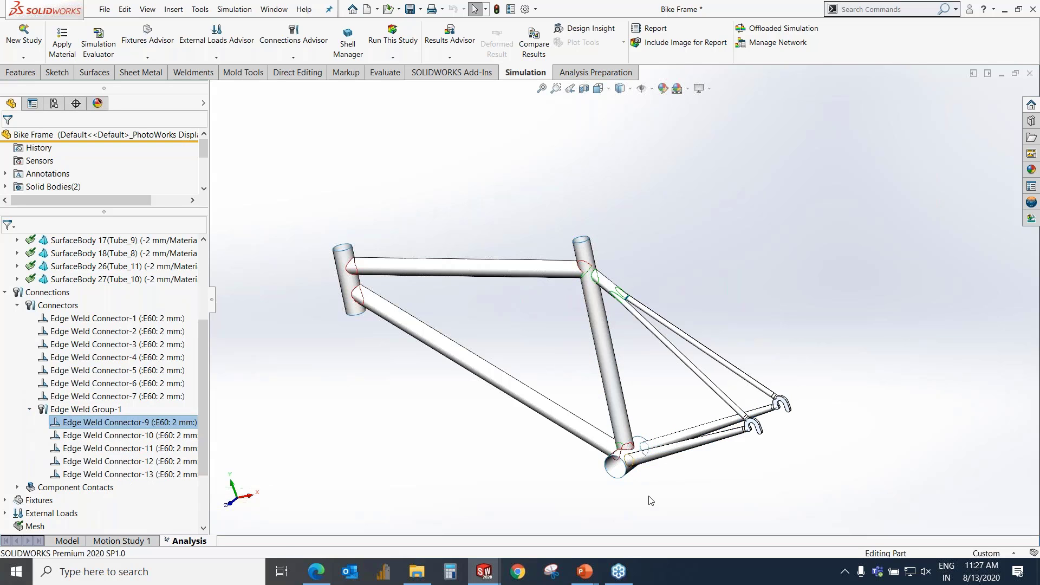
left_click(125, 422)
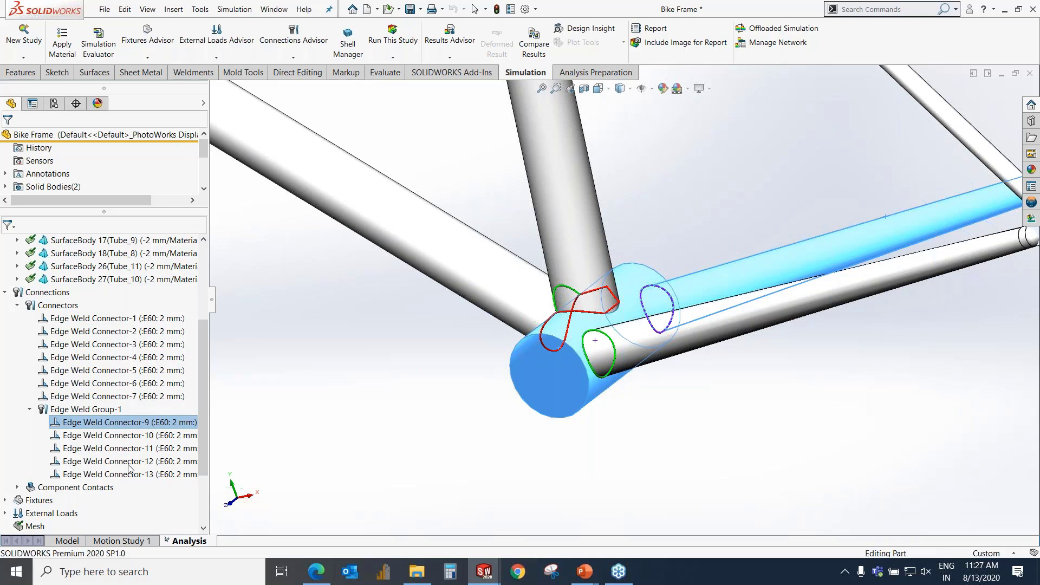
Expand the study's fixtures and show the Fixed-1 symbols on the bike frame
left_click(6, 500)
scroll(407, 446, "up", 3)
scroll(406, 446, "up", 5)
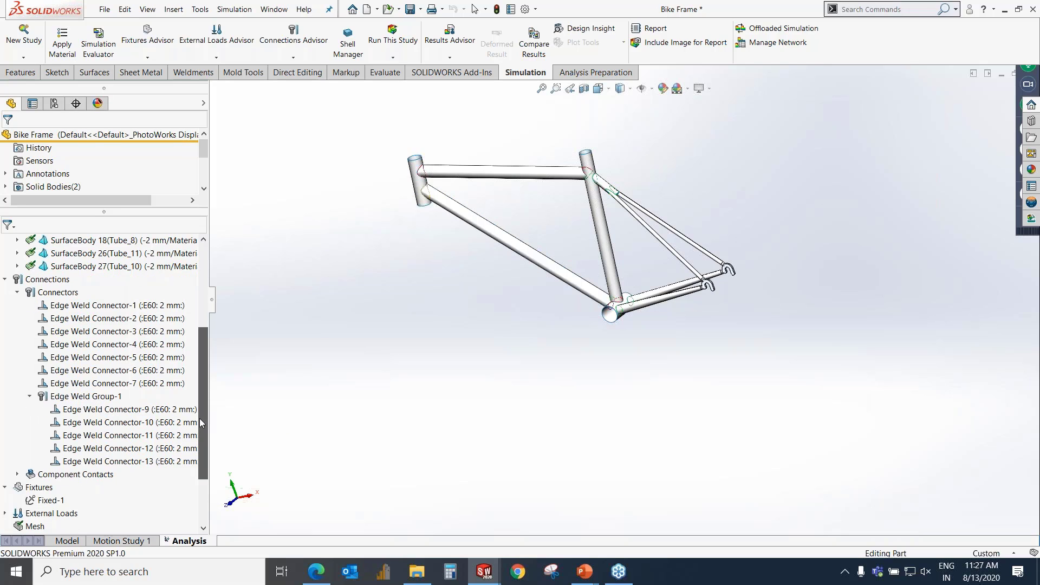
scroll(200, 419, "down", 3)
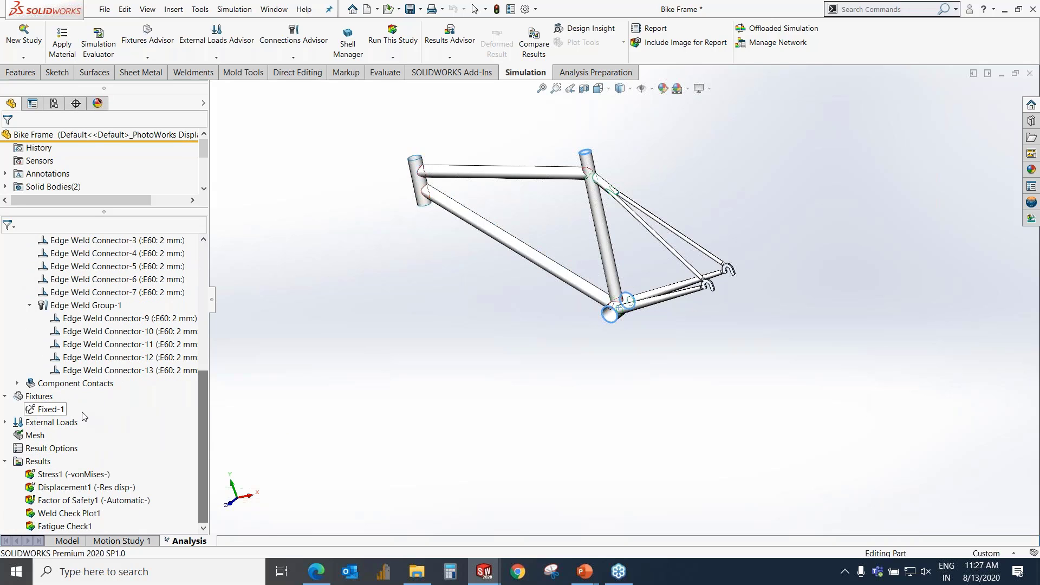
right_click(54, 410)
left_click(91, 470)
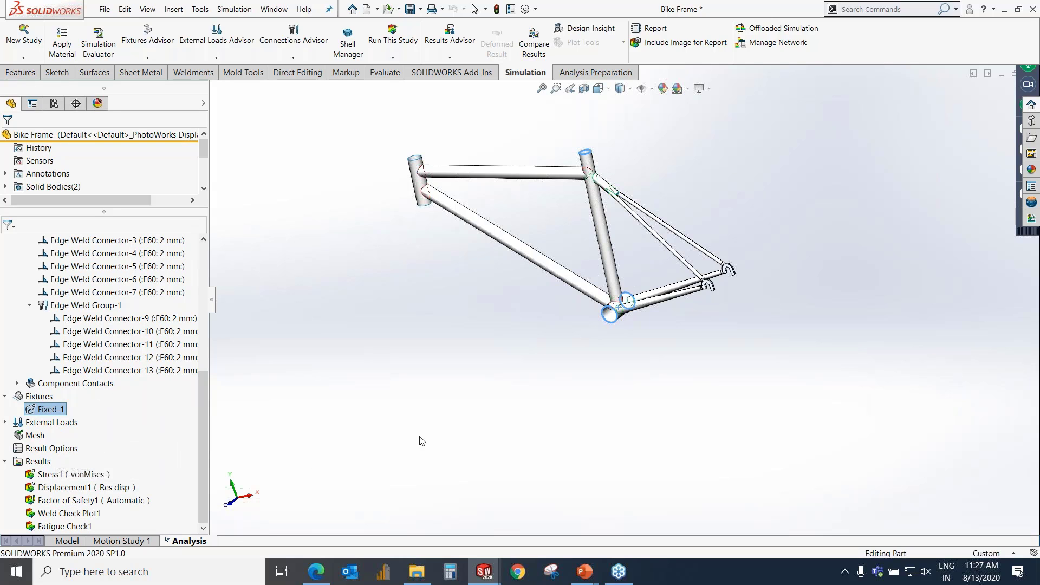
Examine where Fixed-1 restrains the top of the seat tube and the ends of the bottom bracket shell
scroll(623, 163, "down", 2)
scroll(623, 164, "down", 2)
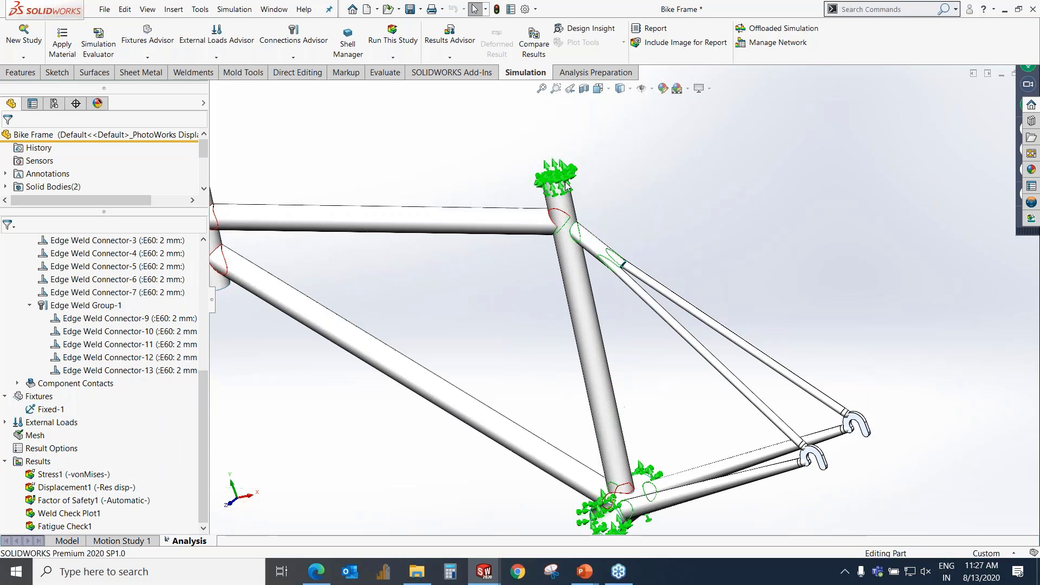
scroll(622, 163, "down", 3)
scroll(568, 207, "up", 6)
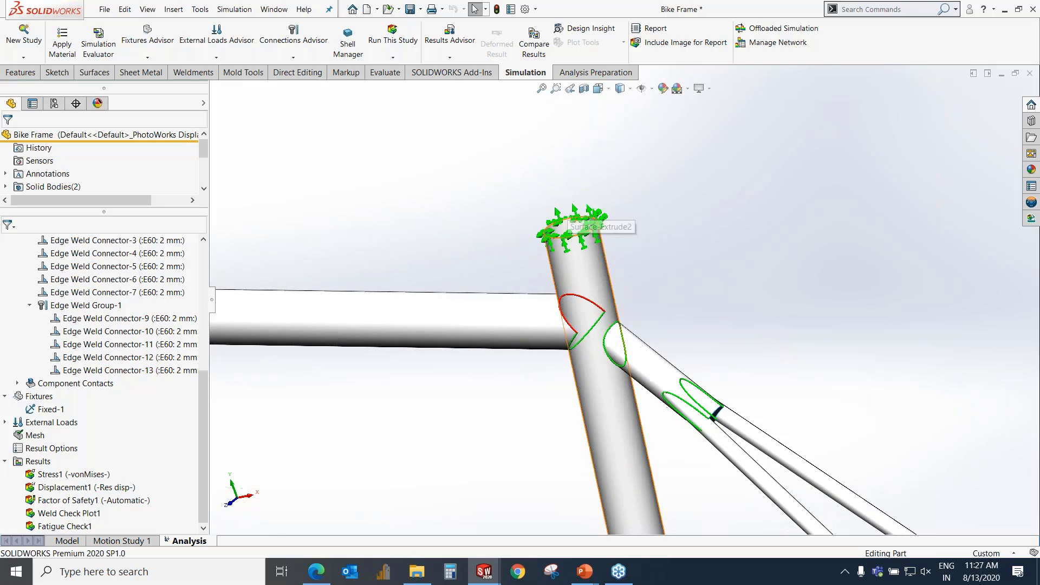
scroll(567, 208, "up", 2)
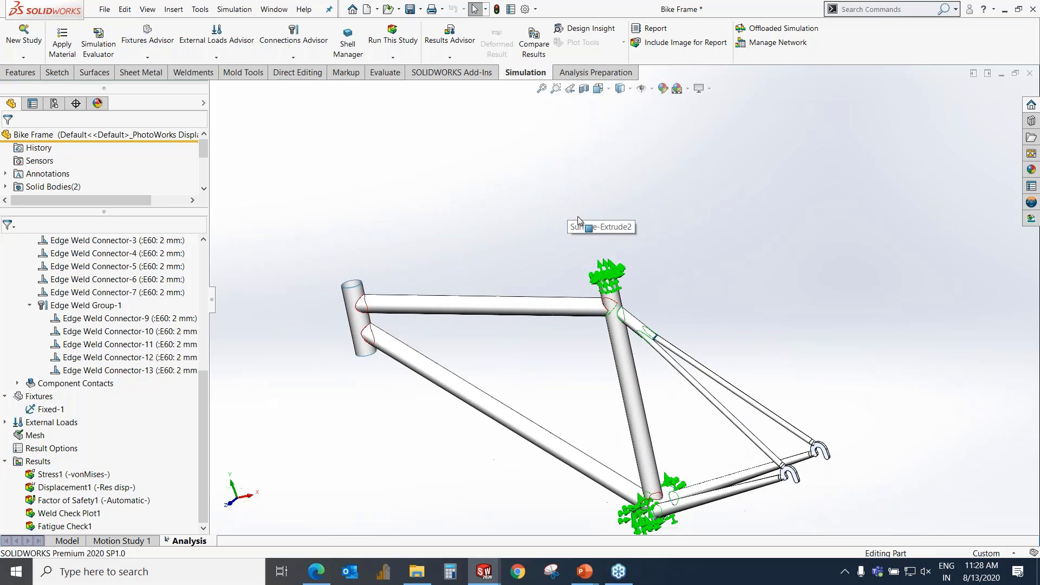
scroll(648, 471, "down", 5)
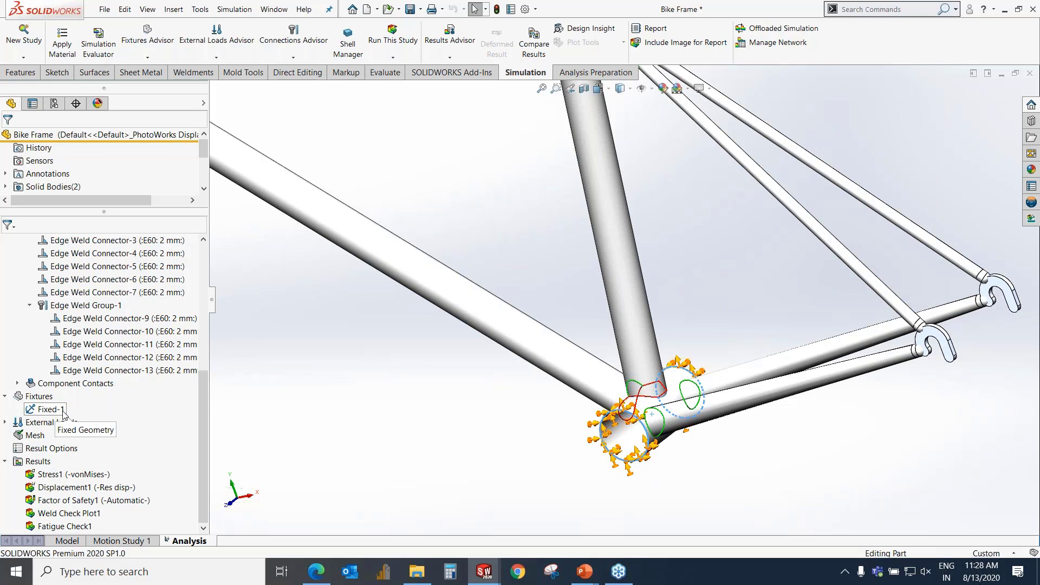
Review the advanced fixture types, including On Flat Faces, without adding a fixture
right_click(34, 397)
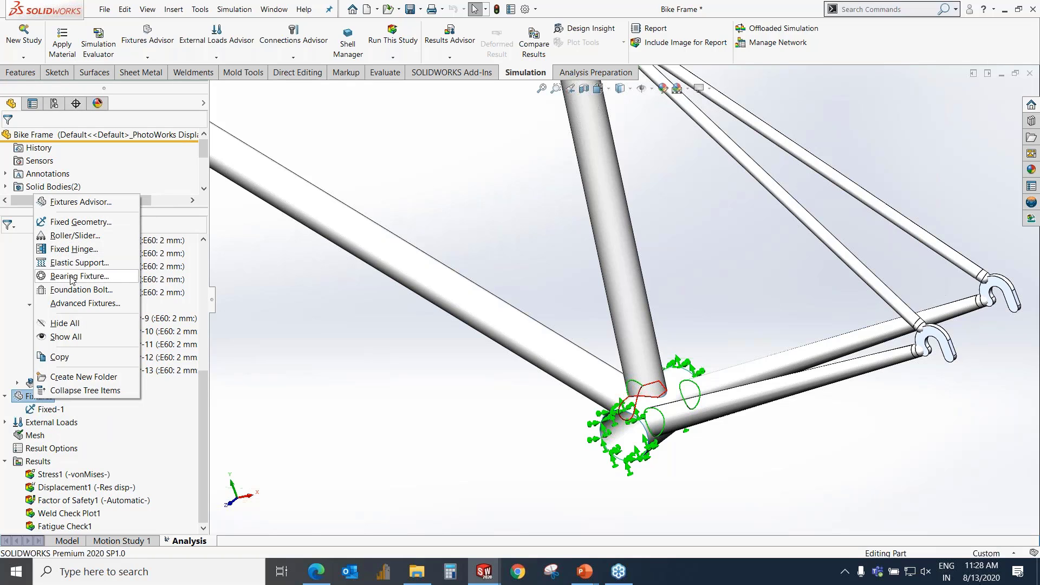
left_click(83, 304)
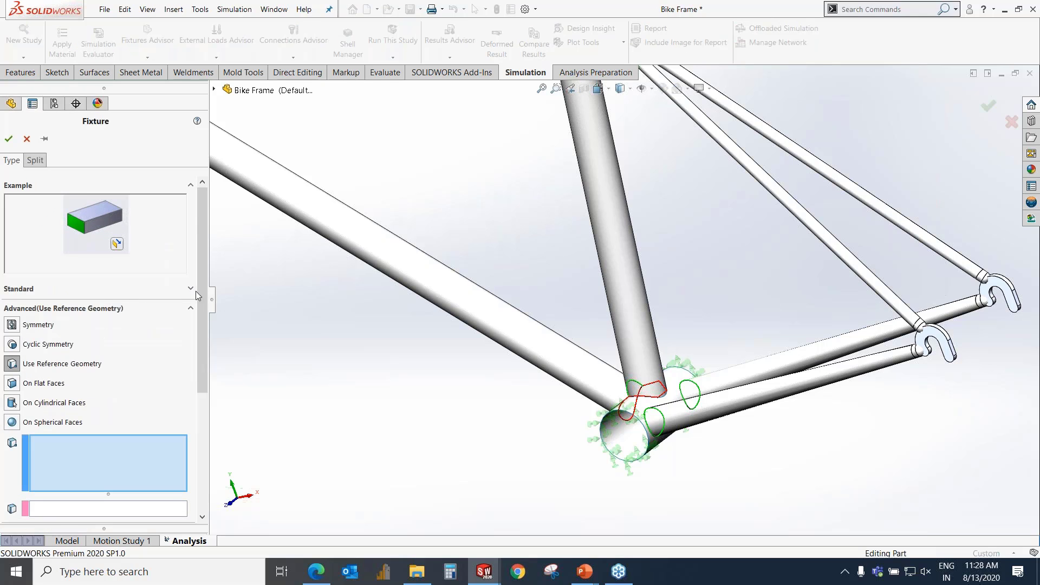
scroll(201, 305, "down", 3)
left_click(32, 279)
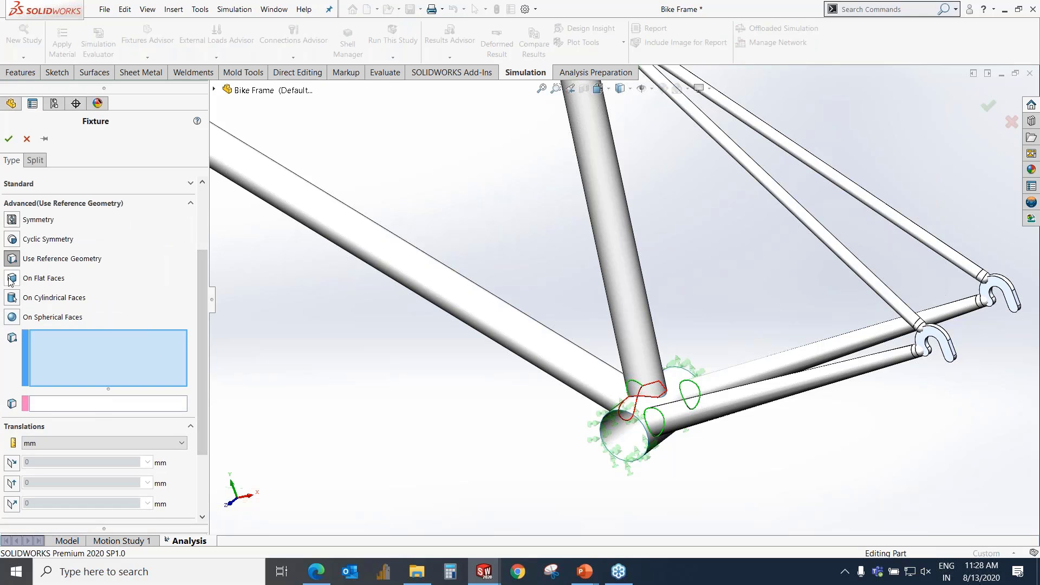
left_click_drag(200, 313, 203, 237)
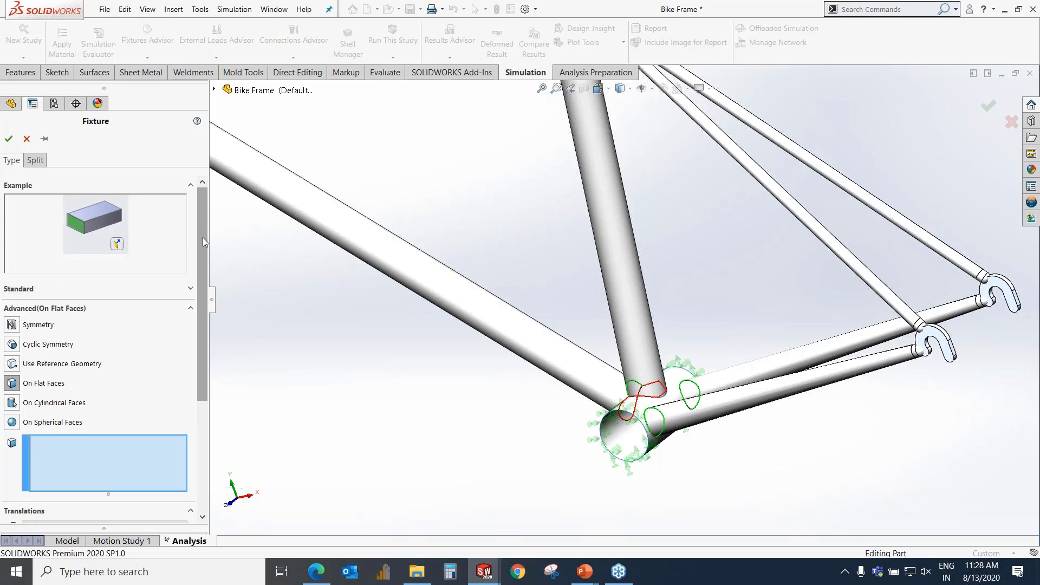
left_click(26, 139)
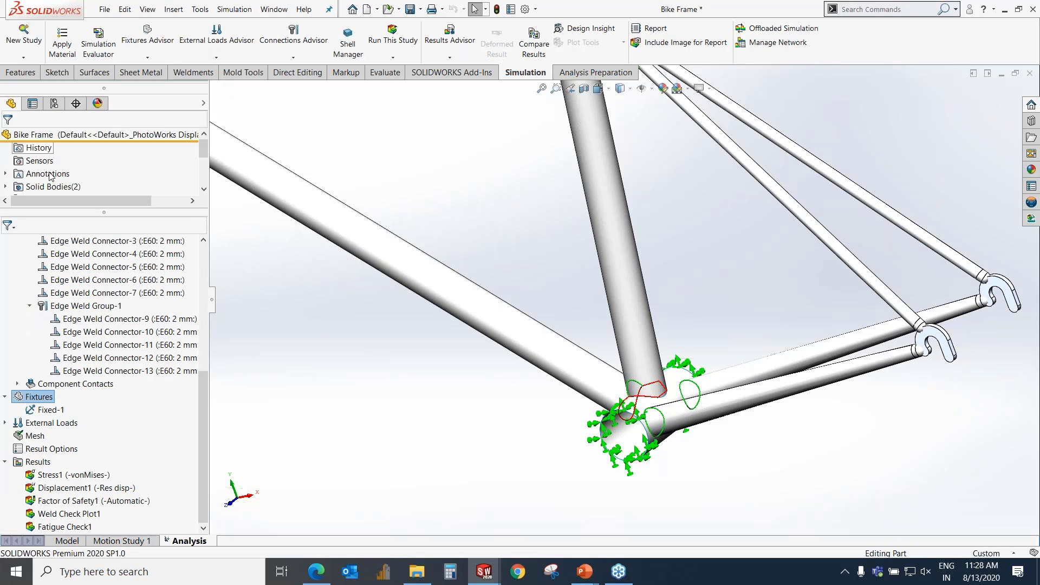
Expand the external loads and inspect the definition of Force-1 on the head tube, leaving it unmodified
left_click(5, 423)
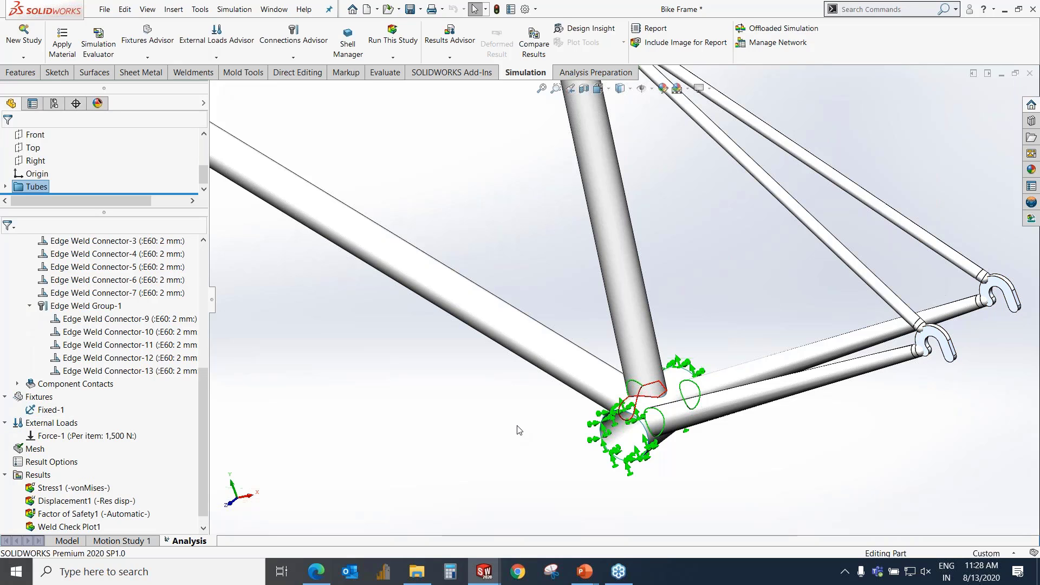
scroll(611, 335, "up", 5)
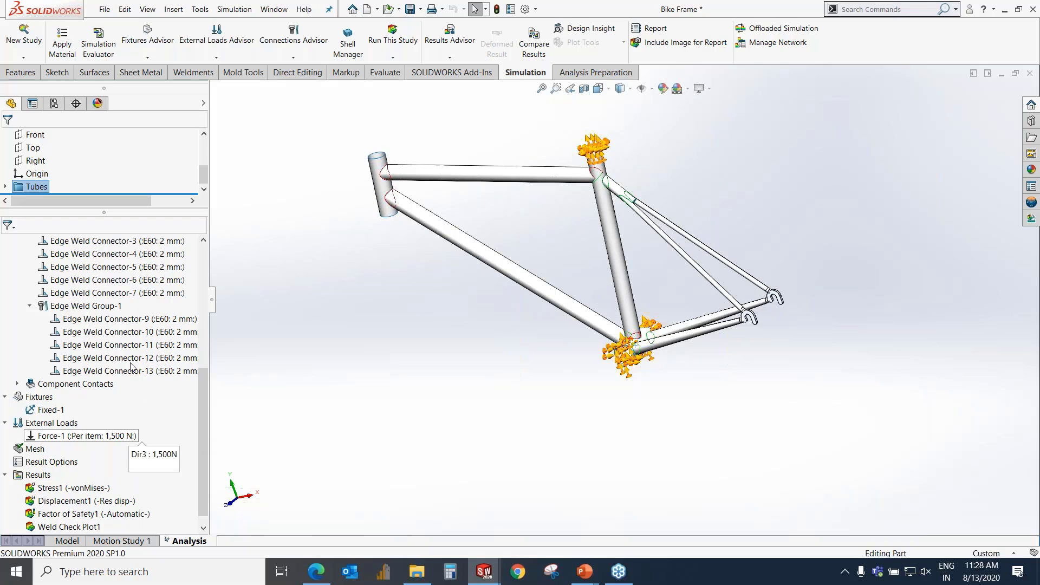
double_click(99, 437)
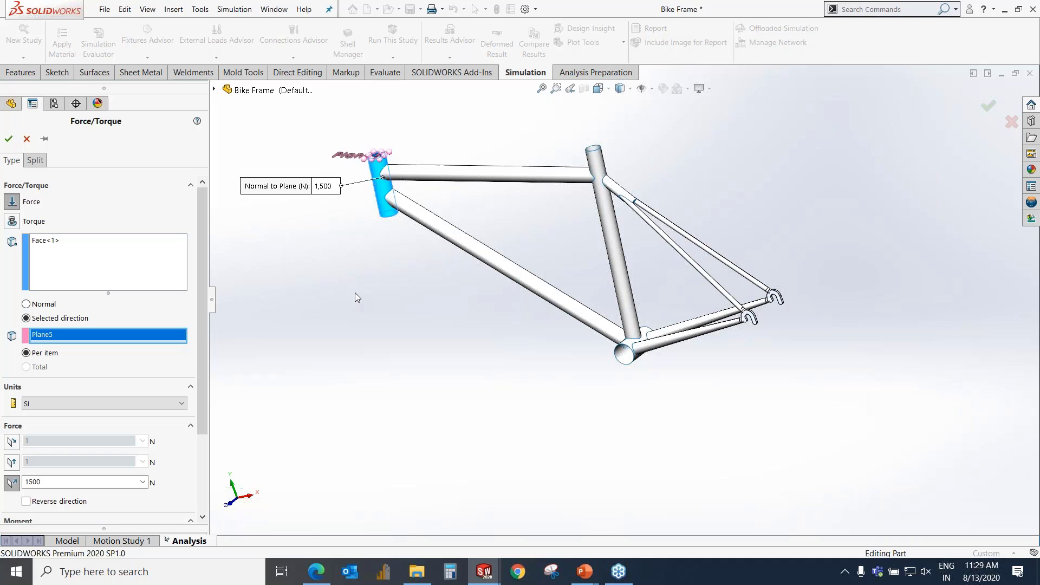
middle_click_drag(394, 275, 411, 260)
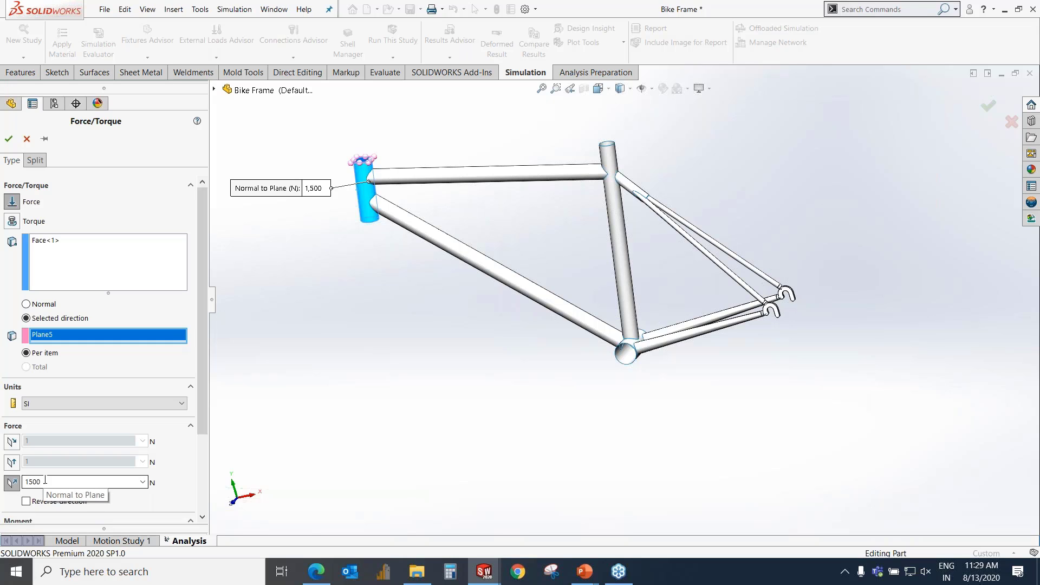
left_click(26, 139)
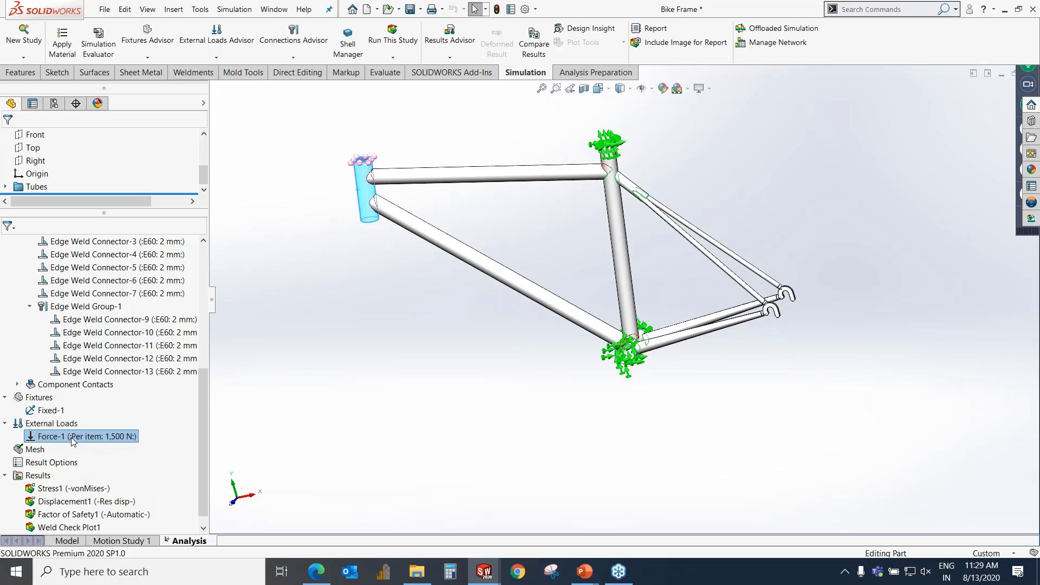
Show the Force-1 symbols on the head tube and clear the selection
right_click(73, 440)
left_click(94, 499)
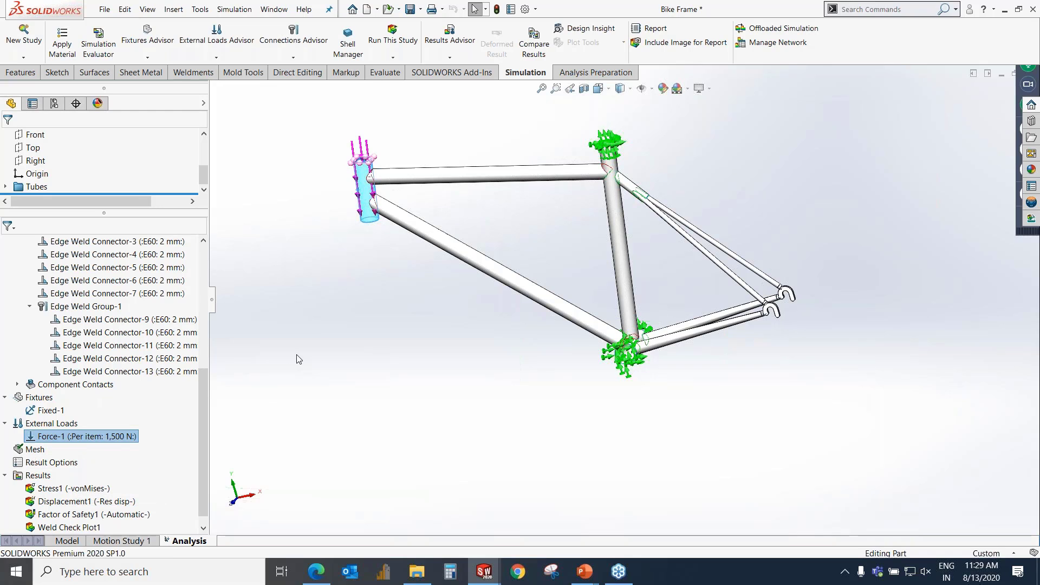
left_click(296, 359)
middle_click_drag(504, 342, 542, 350)
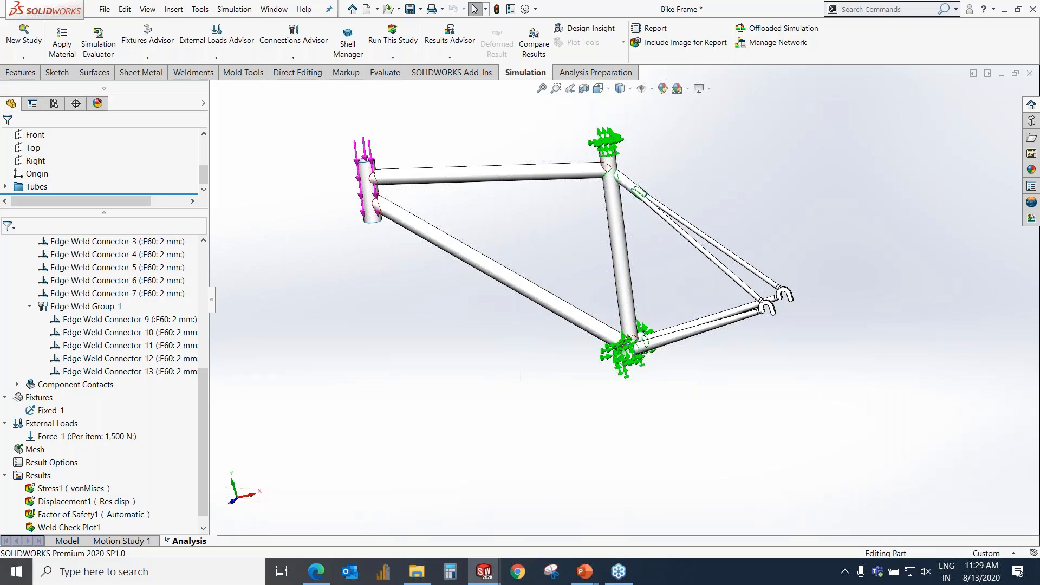
Locate the Run command for the Analysis study without running it
right_click(104, 488)
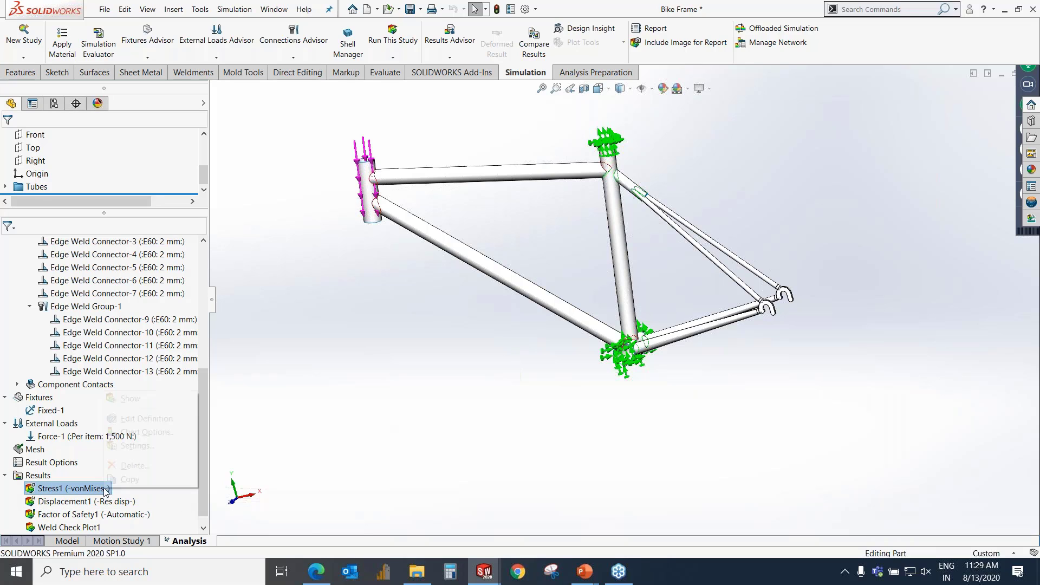
left_click(357, 389)
scroll(75, 253, "up", 6)
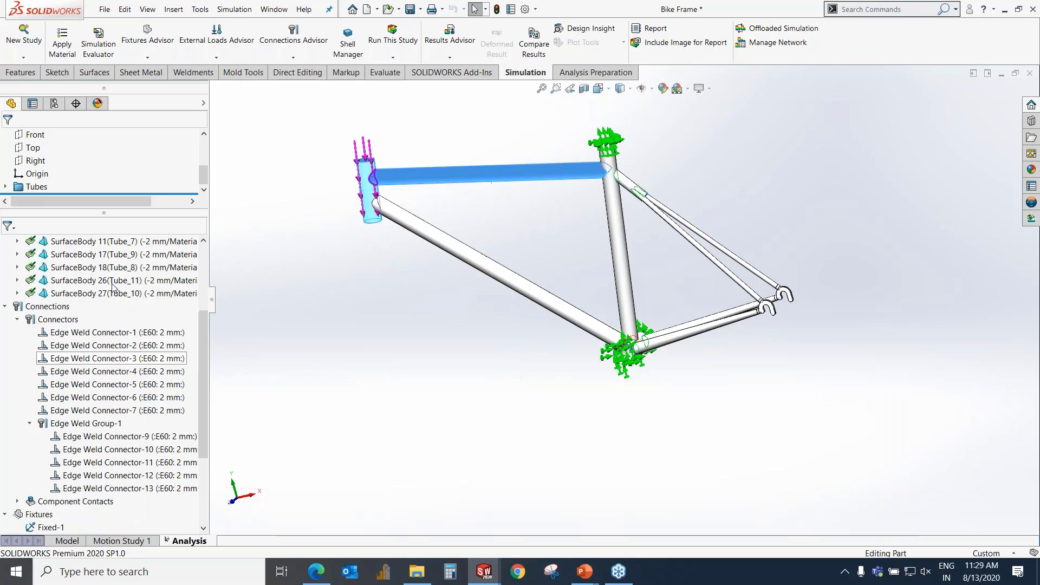
right_click(74, 243)
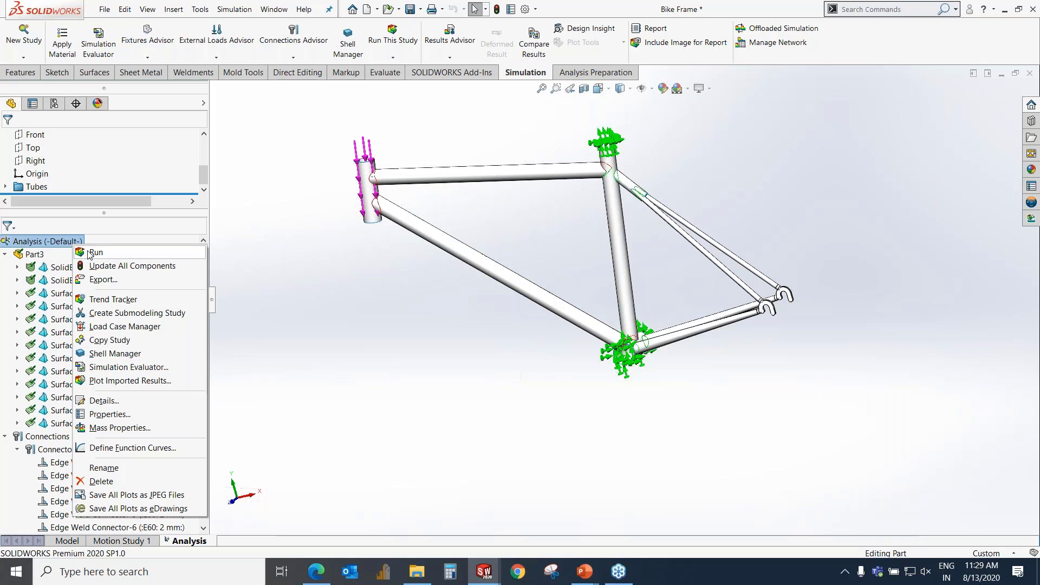
left_click(287, 268)
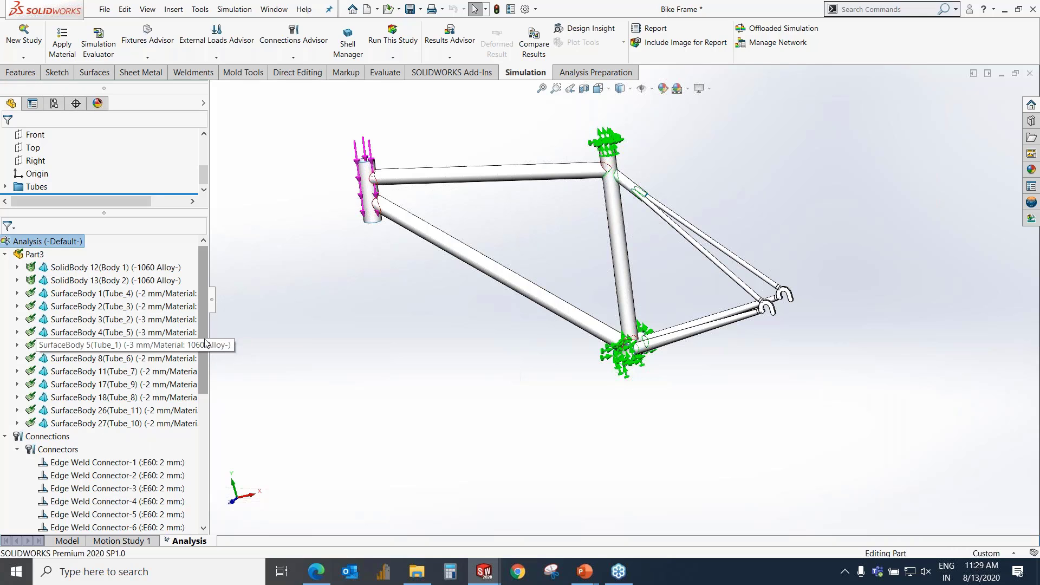
Show the Stress1 von Mises result plot on the bike frame
left_click_drag(203, 330, 199, 462)
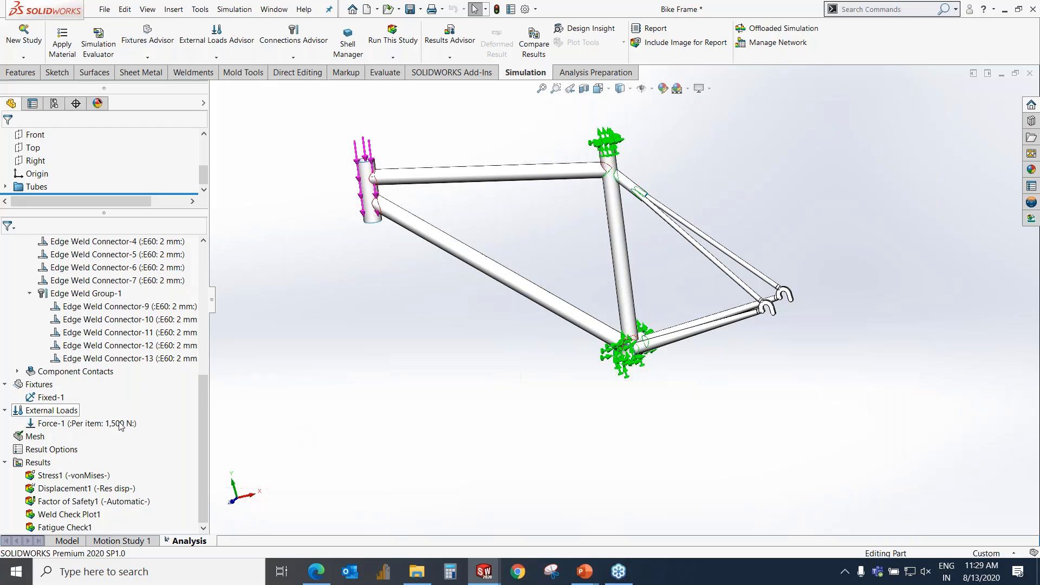
right_click(93, 479)
left_click(144, 386)
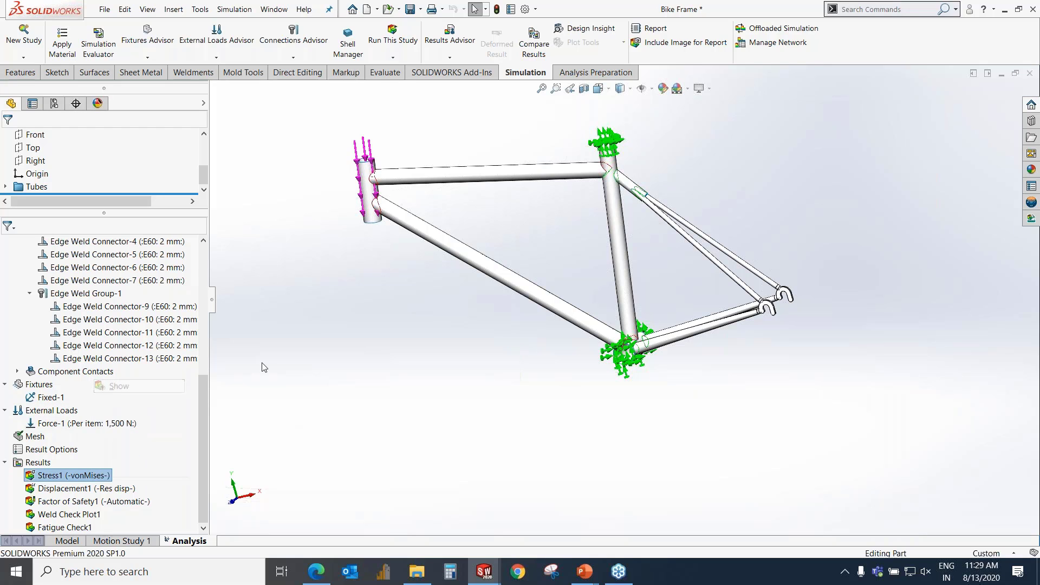
scroll(568, 251, "up", 2)
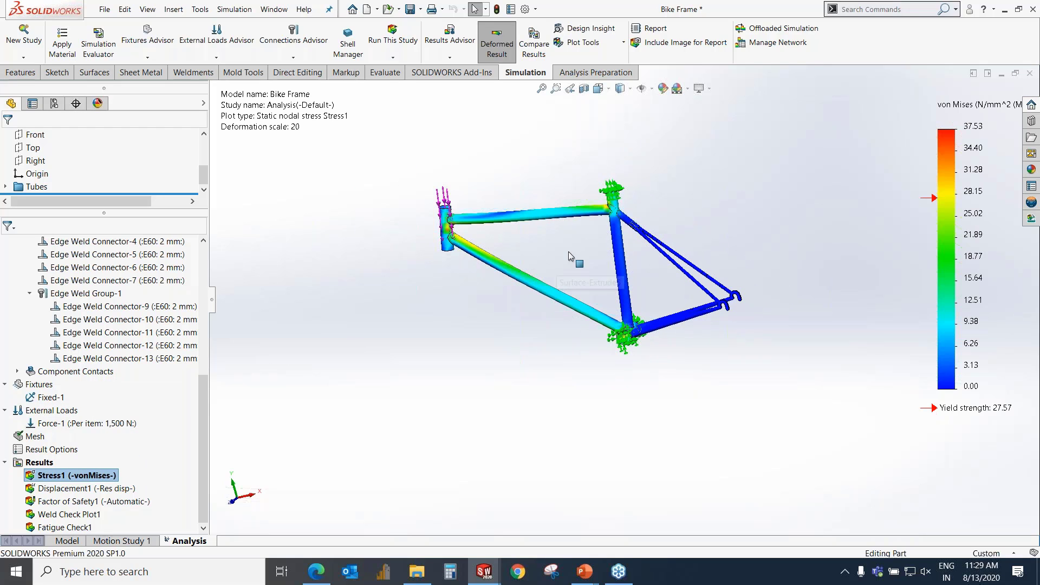
Animate the Stress1 plot and examine the joint between the top tube and seat tube
right_click(112, 475)
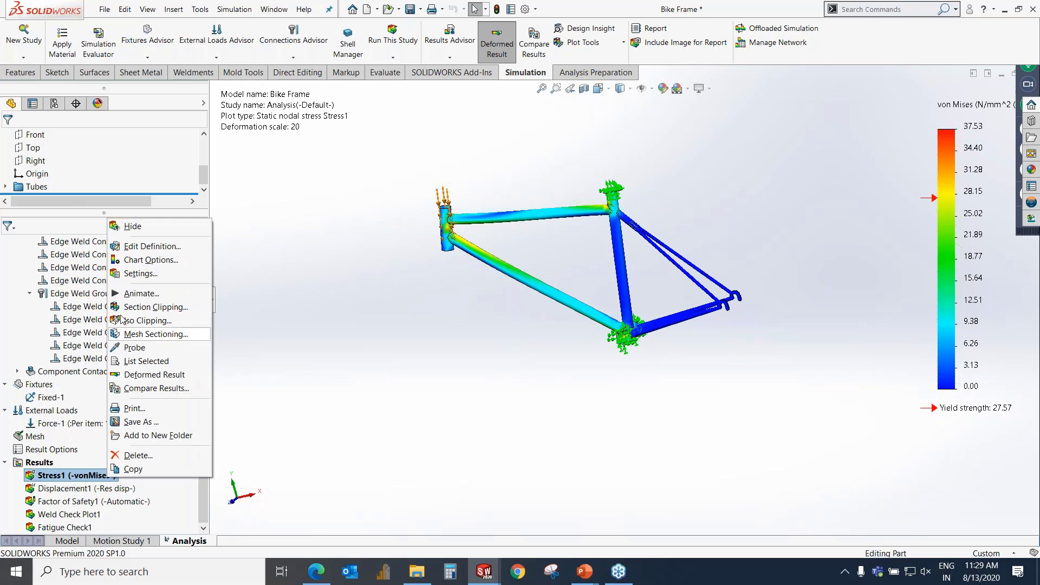
left_click(240, 260)
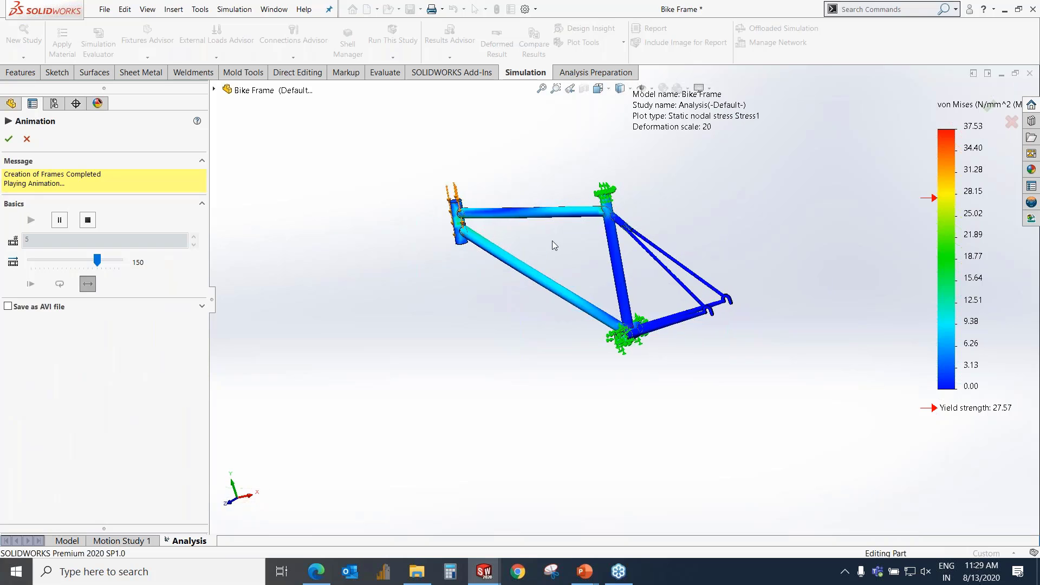
scroll(551, 240, "down", 2)
scroll(648, 210, "down", 5)
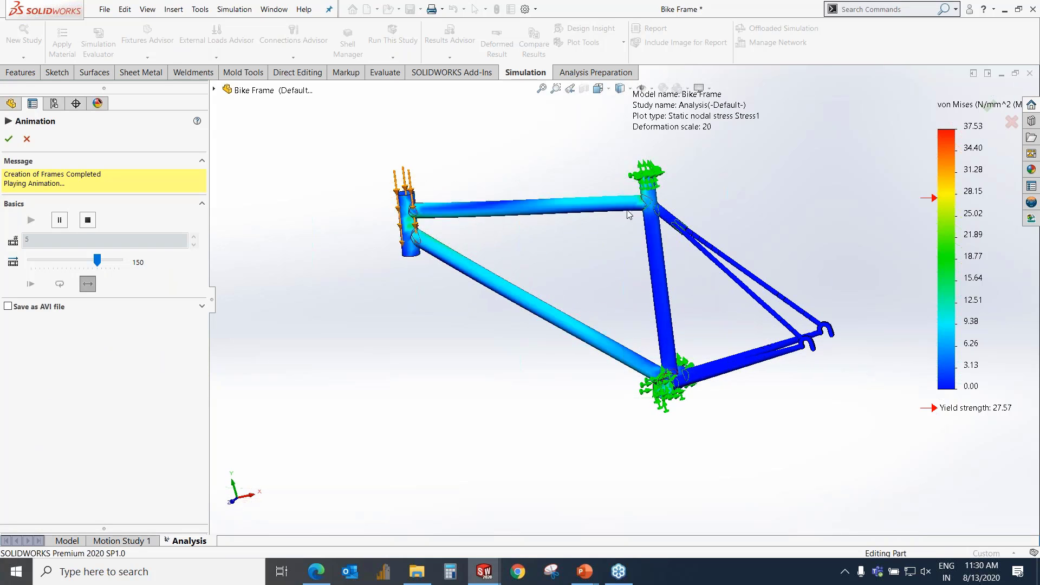
scroll(639, 233, "down", 2)
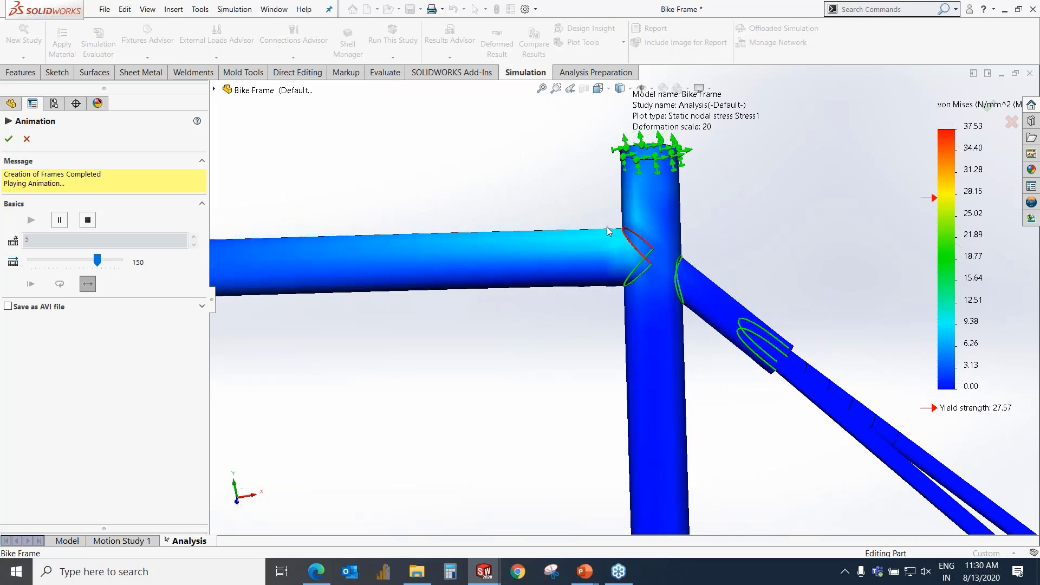
Examine the animated Stress1 plot at the top tube and seat tube joint and across the whole frame, and close the animation
scroll(628, 254, "up", 5)
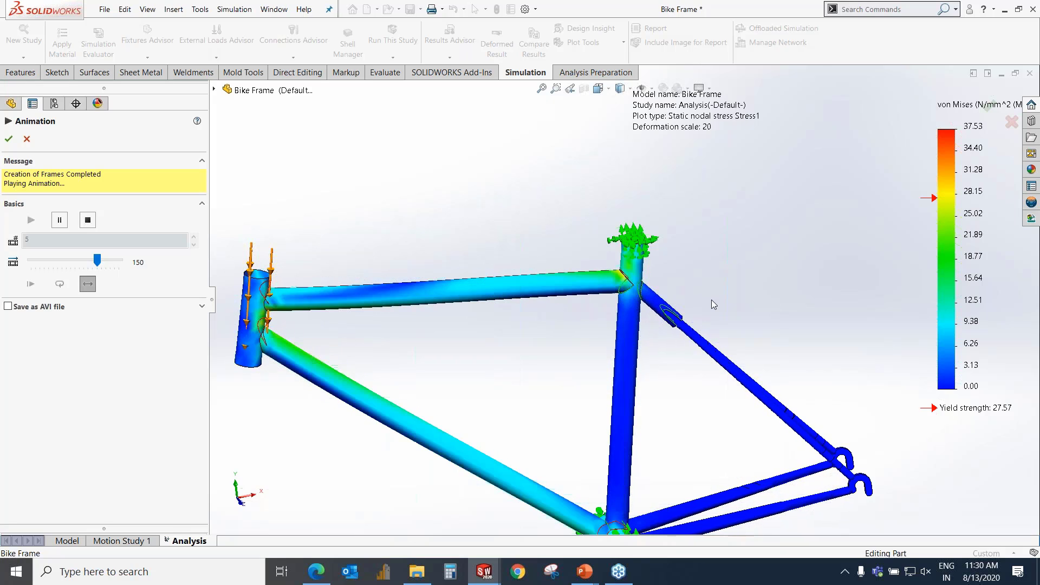
scroll(638, 281, "down", 5)
scroll(636, 278, "down", 2)
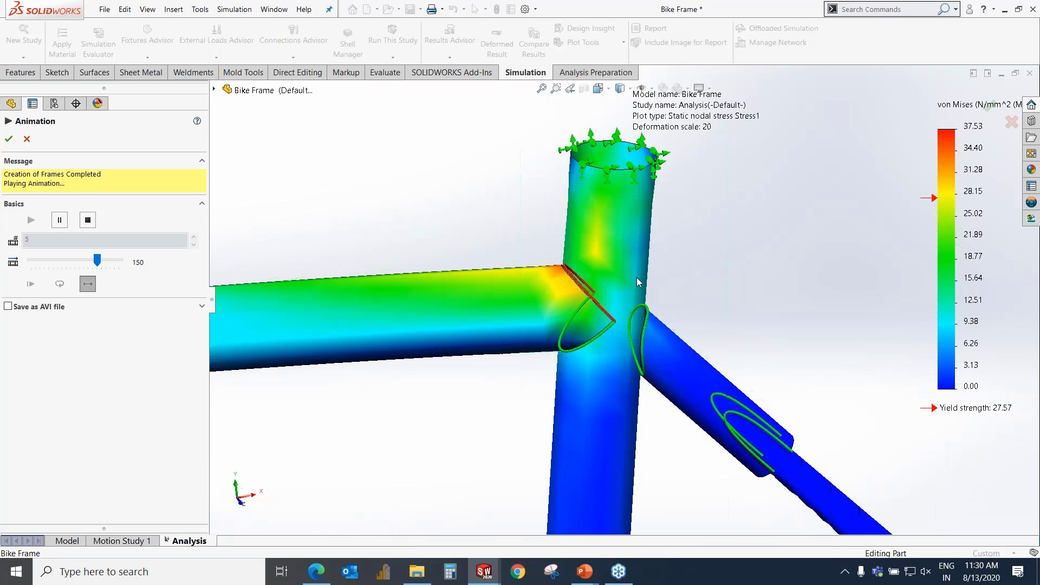
scroll(636, 282, "up", 5)
scroll(638, 285, "up", 3)
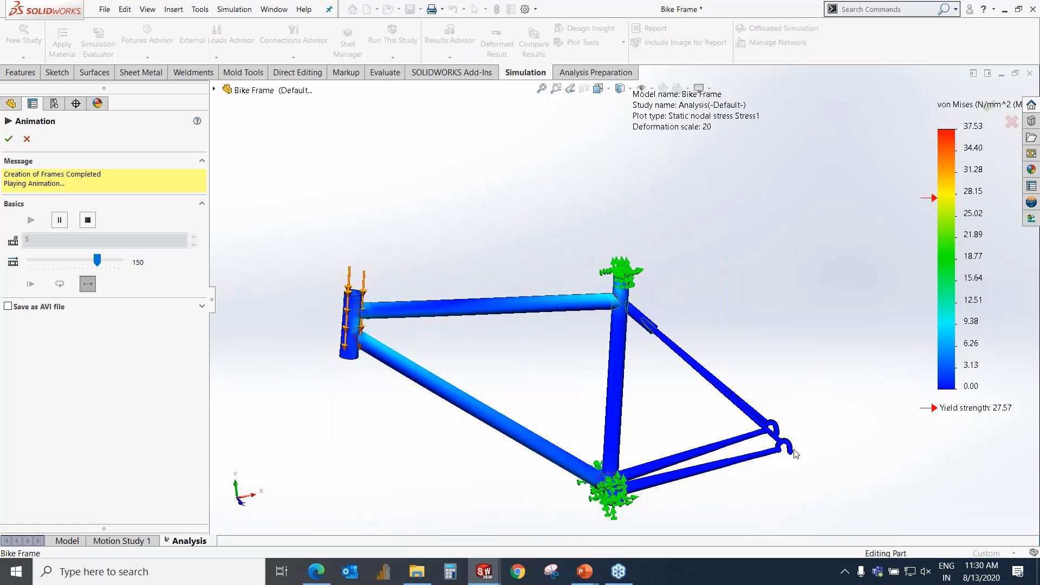
left_click(27, 139)
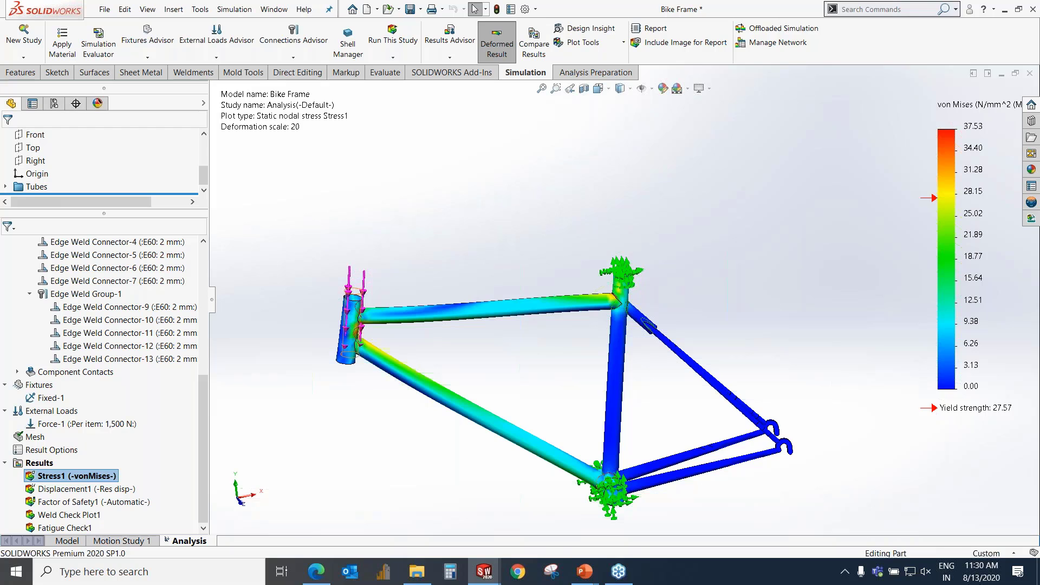
Inspect the von Mises stress at the top tube and seat tube joint in the still Stress1 plot
scroll(622, 330, "down", 2)
scroll(622, 331, "down", 2)
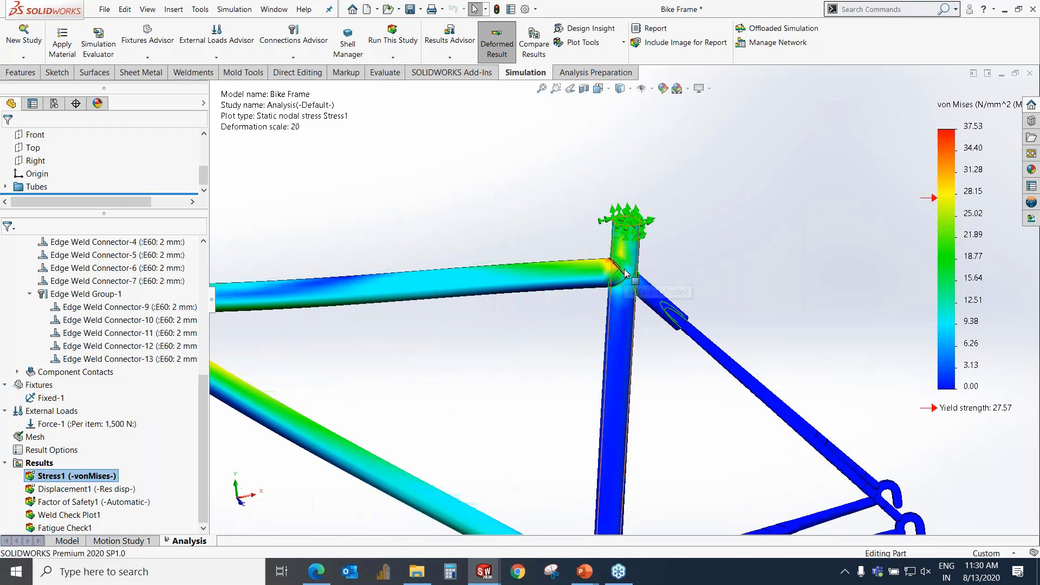
scroll(626, 273, "down", 2)
scroll(626, 273, "up", 5)
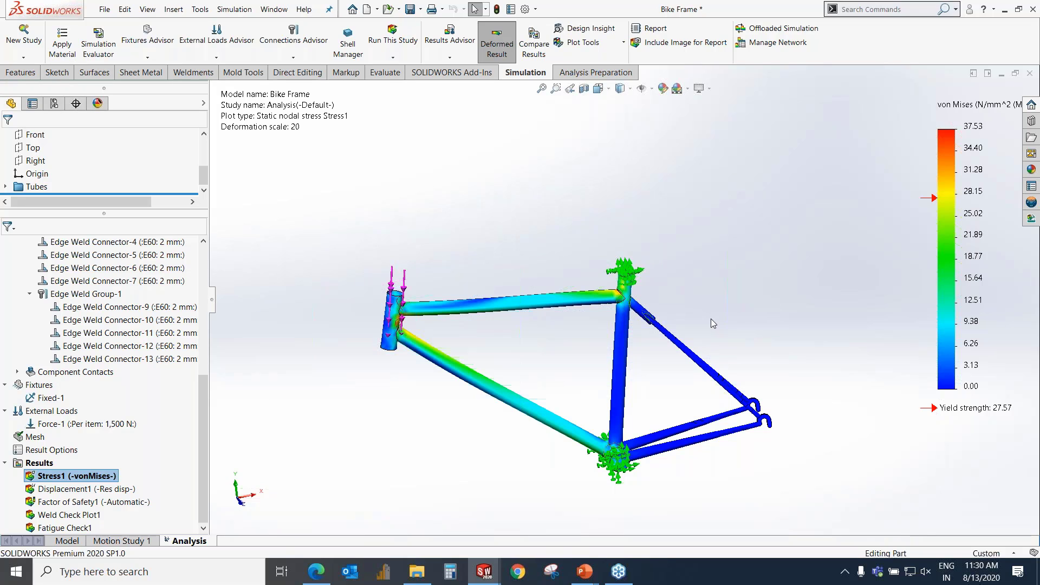
Compare the Stress1, Displacement1 and Factor of Safety1 plots of the current study side by side, and exit the comparison
left_click(530, 60)
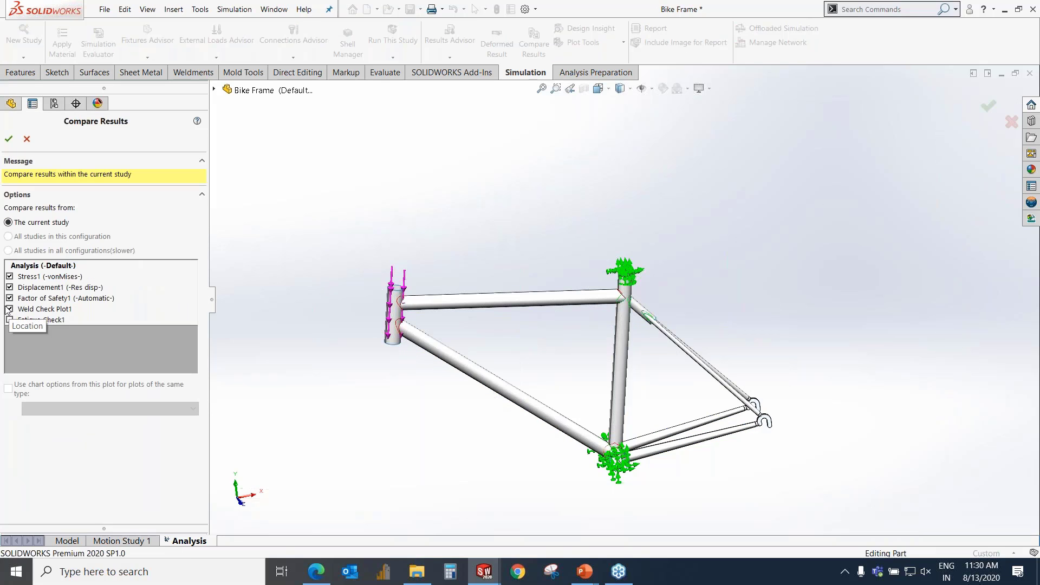
left_click(10, 310)
left_click(10, 310)
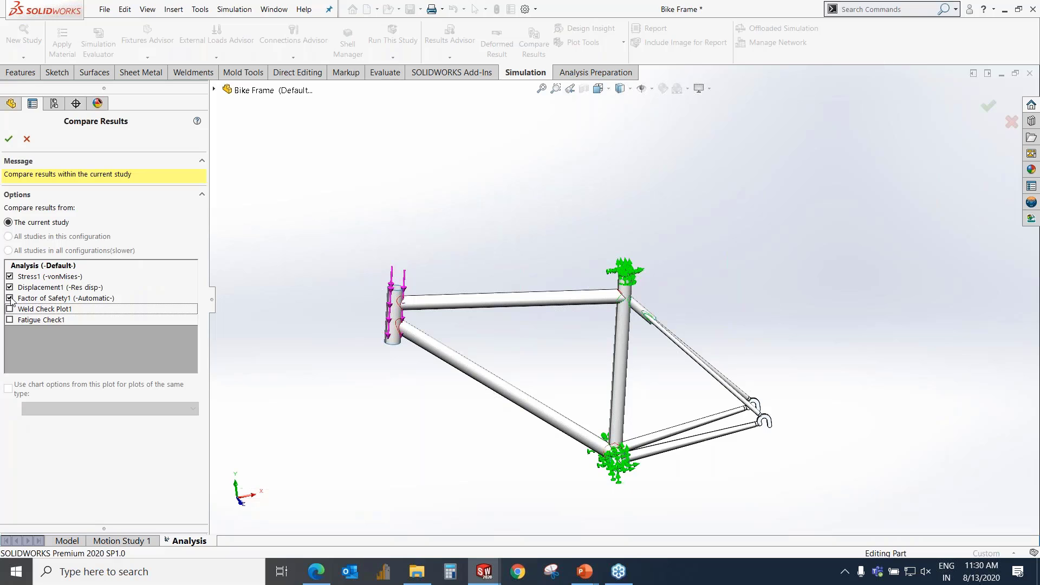
left_click(10, 298)
left_click(9, 299)
left_click(9, 139)
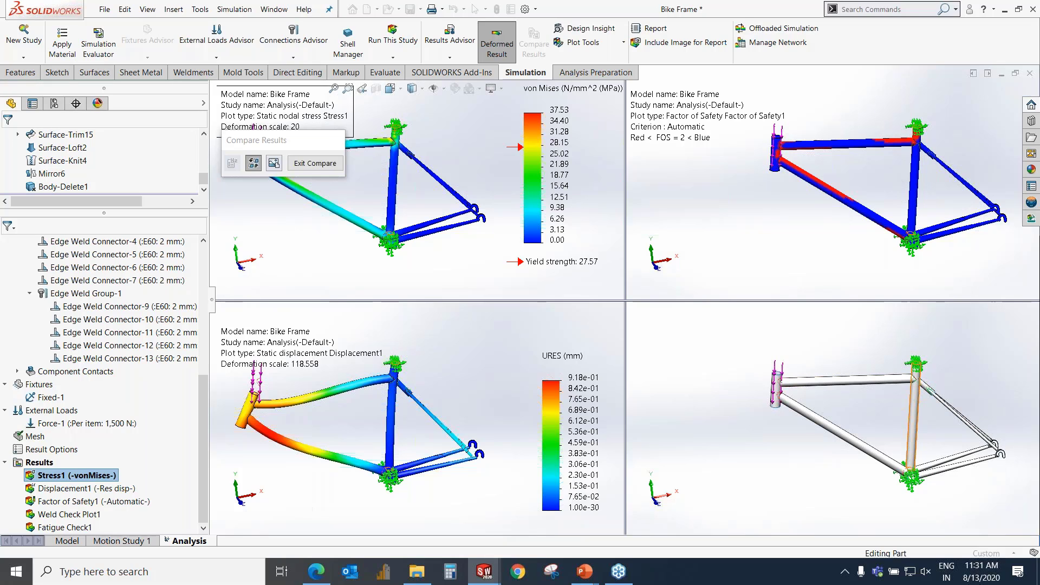
left_click_drag(272, 140, 167, 143)
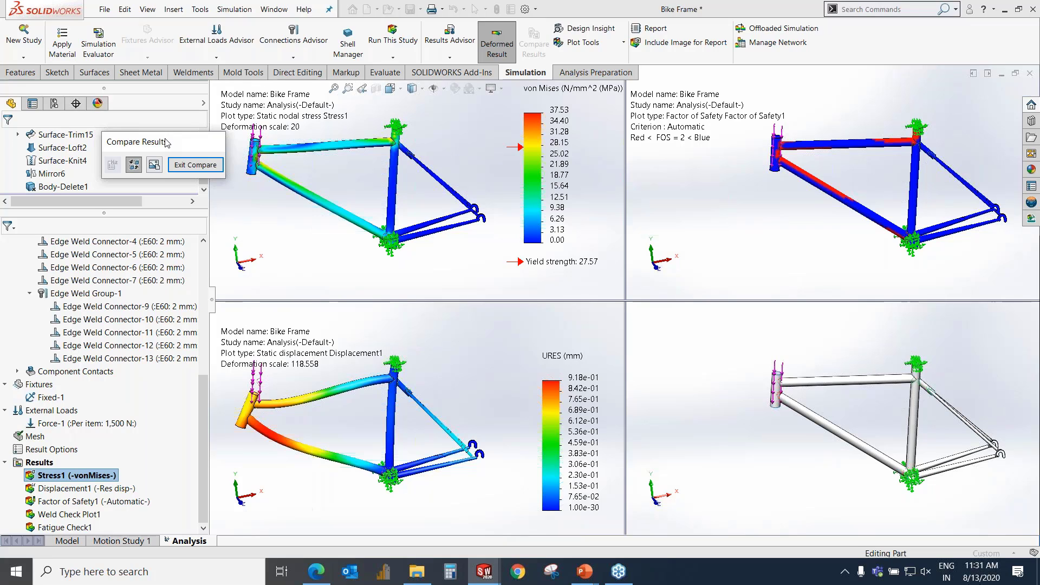
left_click(188, 166)
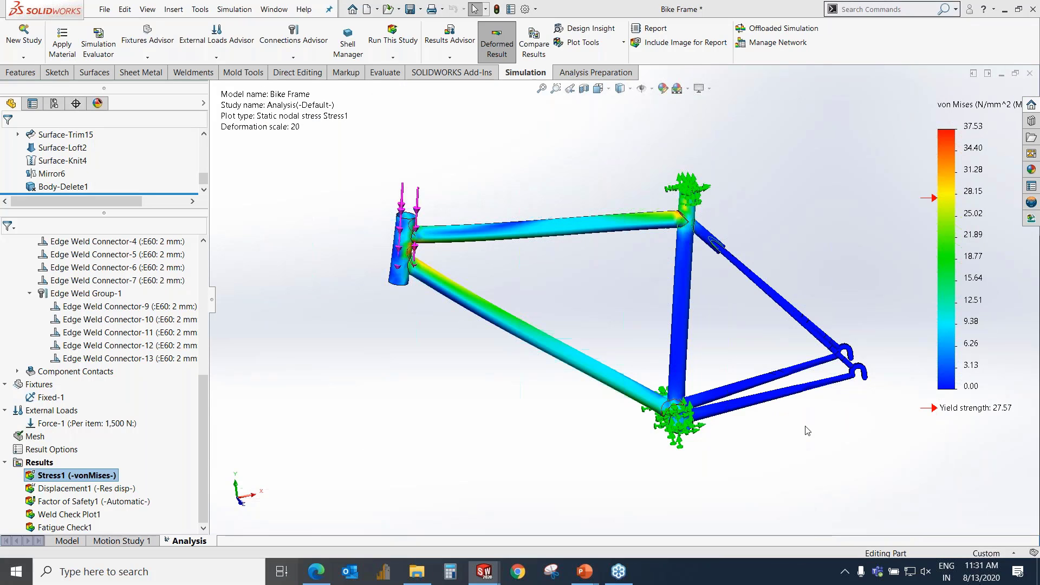
Switch to the PowerPoint slide show and advance it to the Model Selection and Isolation slide
key("super+Tab")
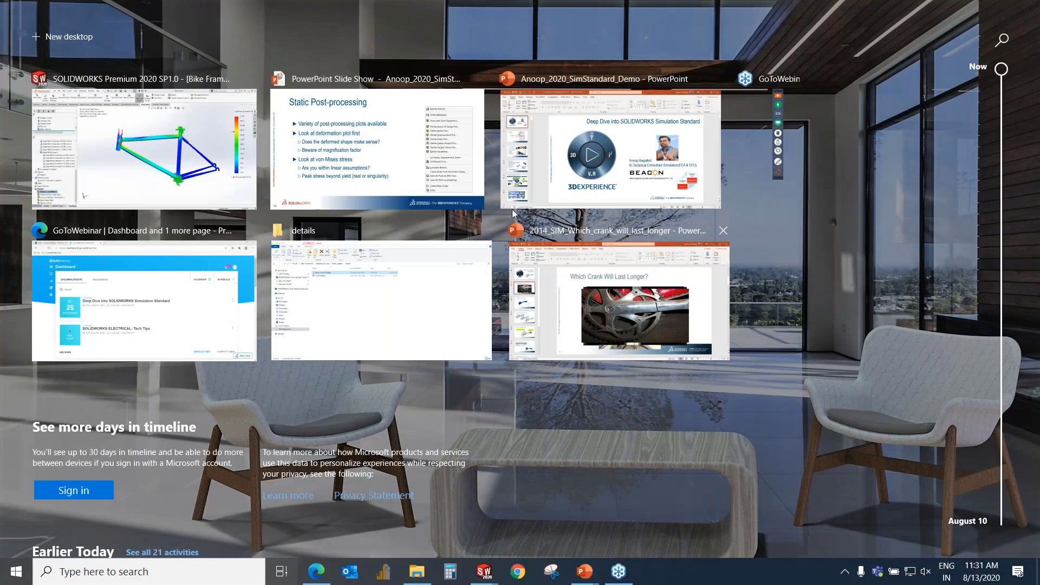
left_click(471, 200)
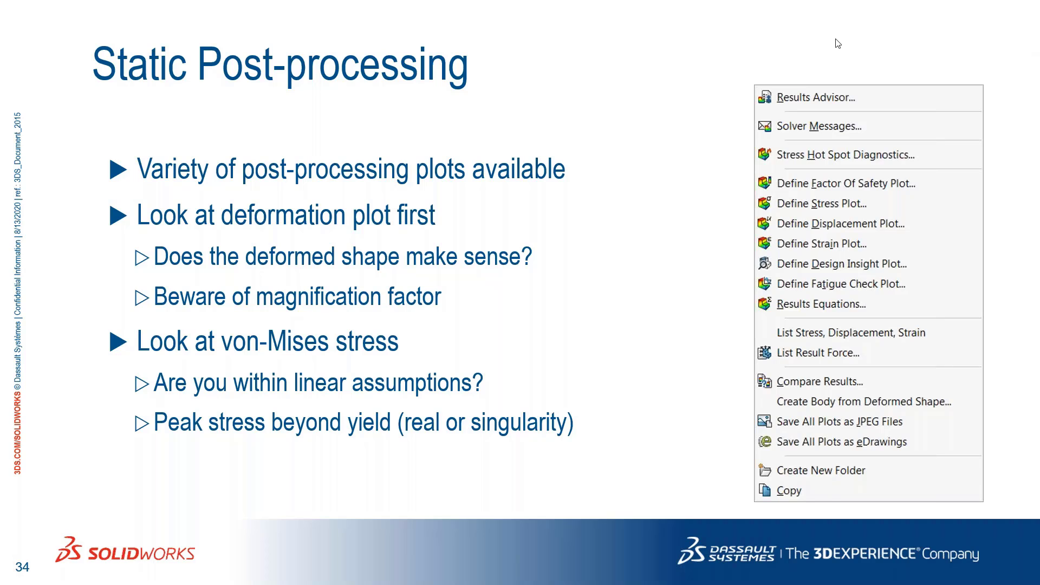
left_click(587, 152)
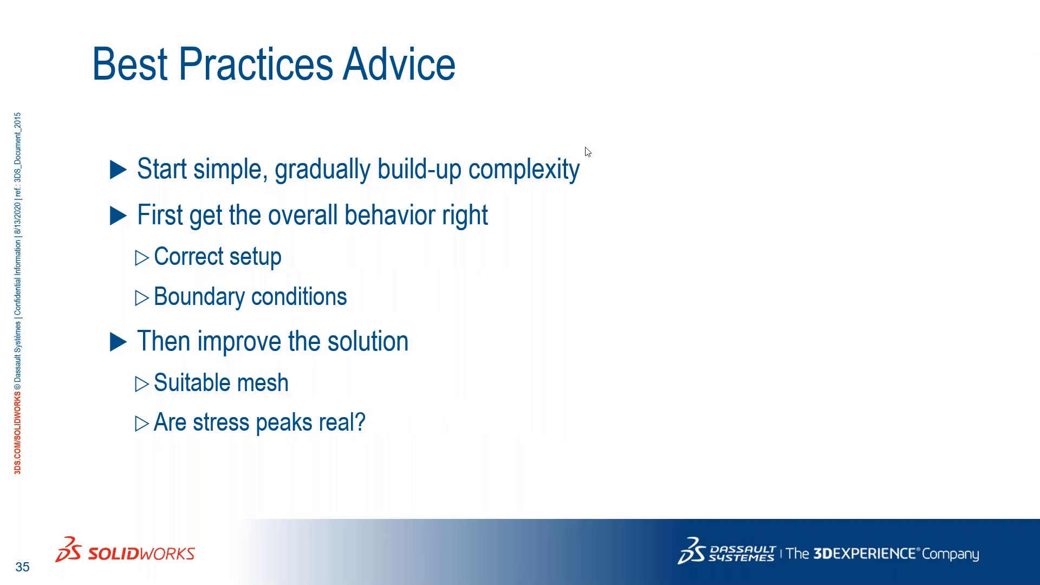
left_click(587, 152)
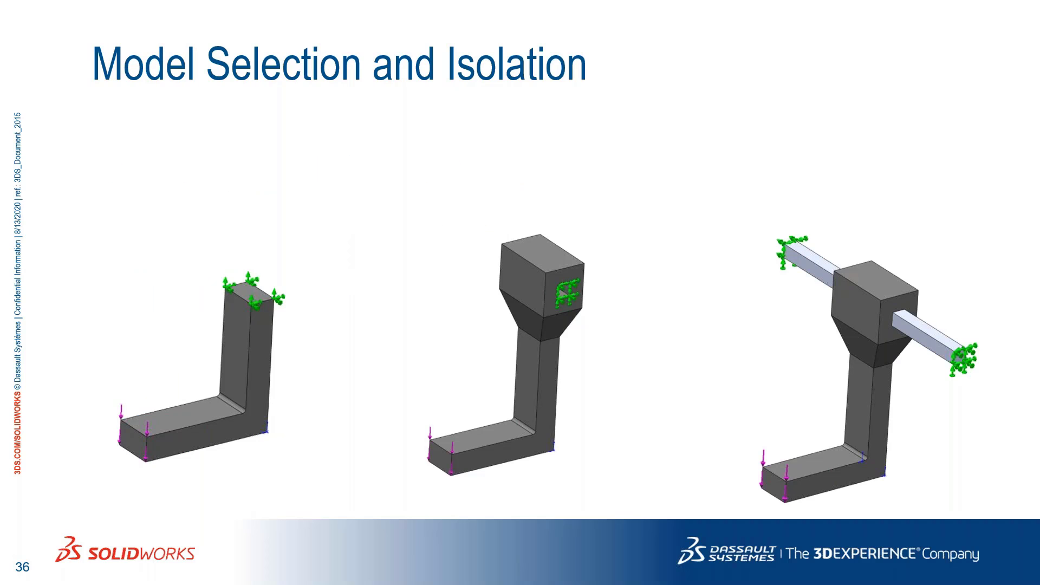
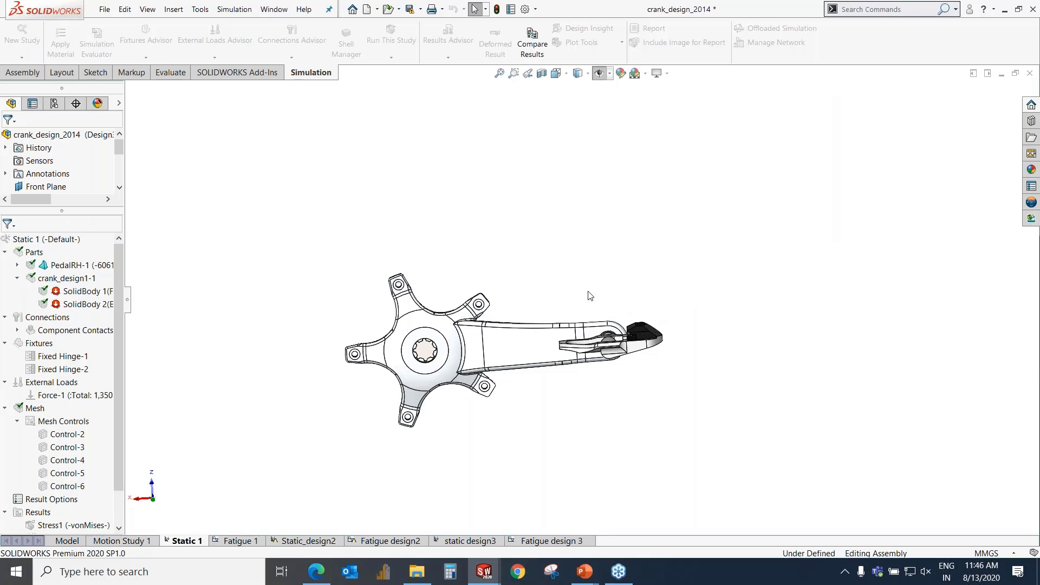
Activate the Default configuration belonging to the crank's Static 1 study and widen the tree pane to show full entry names
middle_click_drag(590, 294, 649, 312)
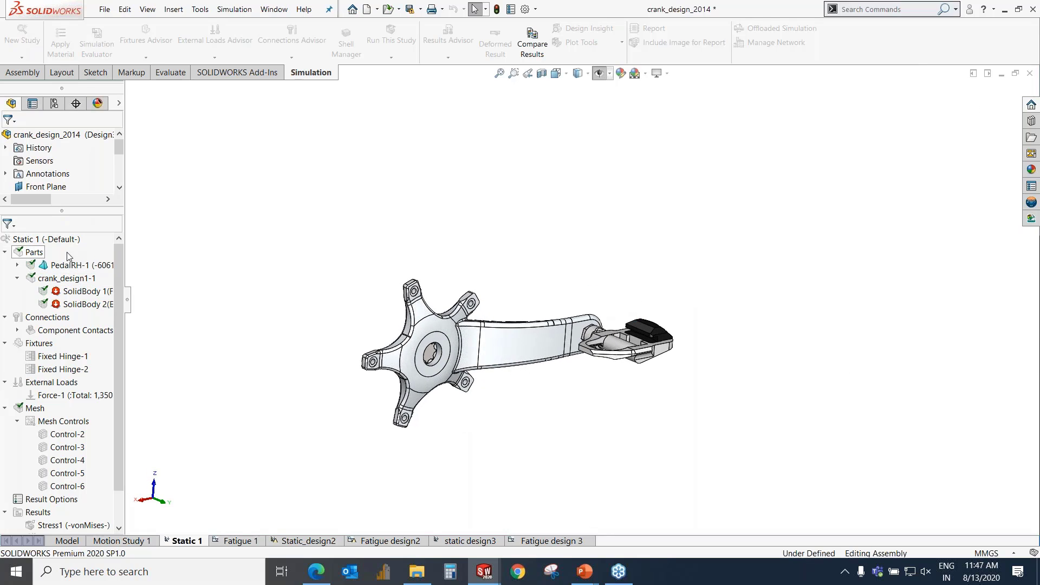
right_click(62, 239)
left_click(93, 249)
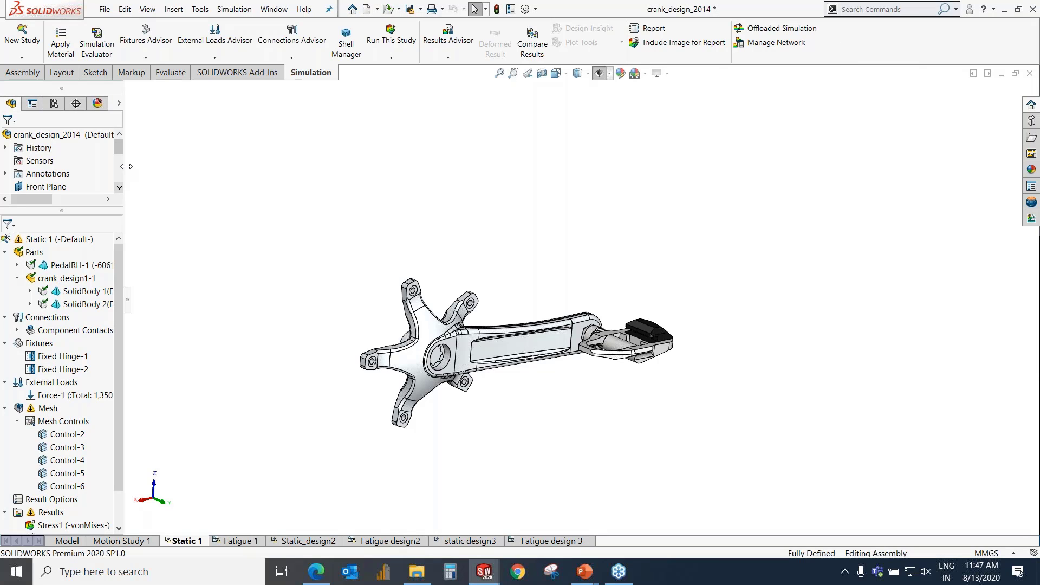
left_click_drag(126, 166, 213, 168)
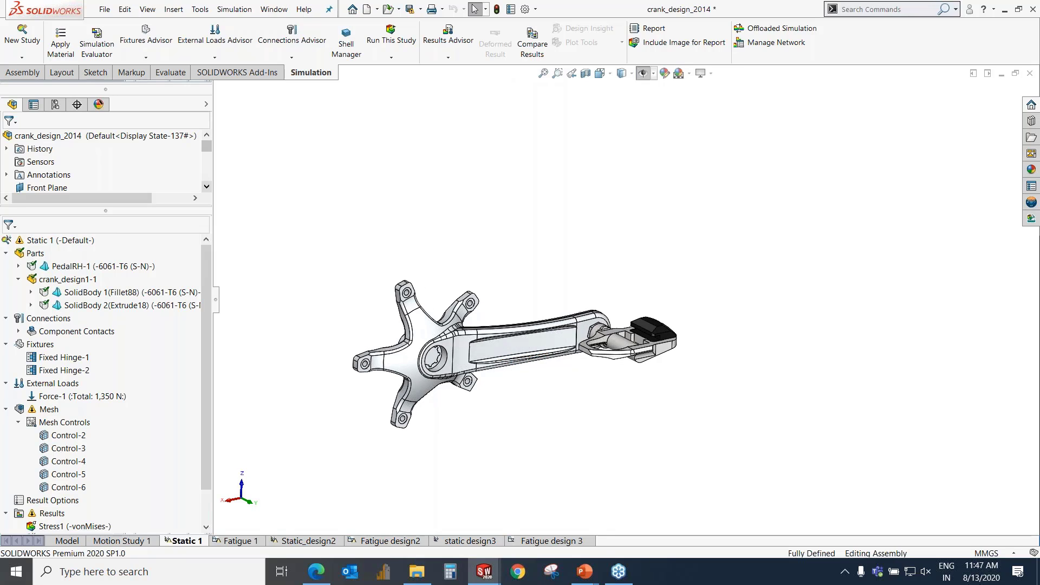
Show the crank assembly's configurations and reactivate the Default configuration of the Static 1 study
left_click(54, 104)
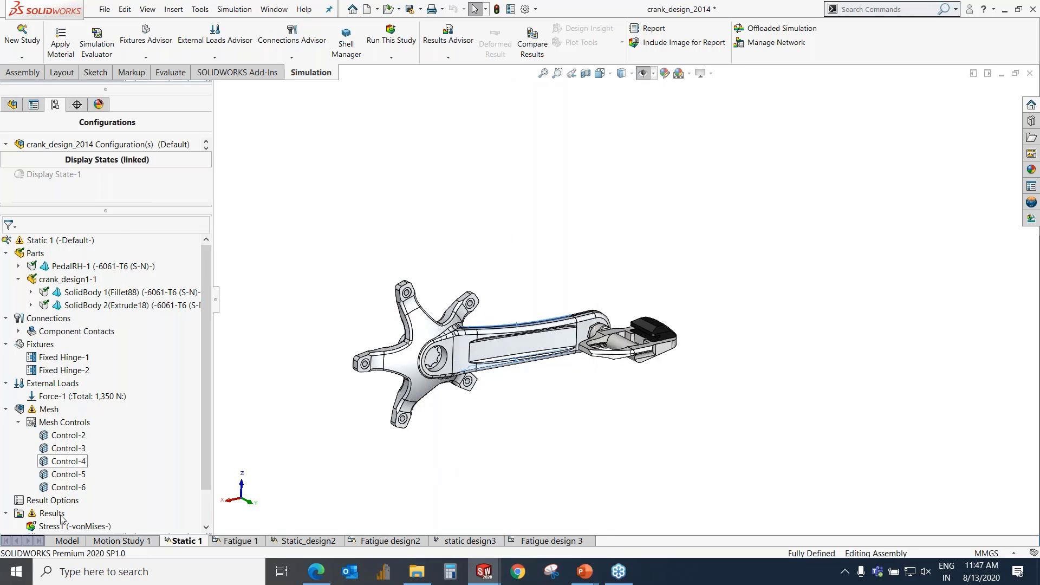
left_click(54, 537)
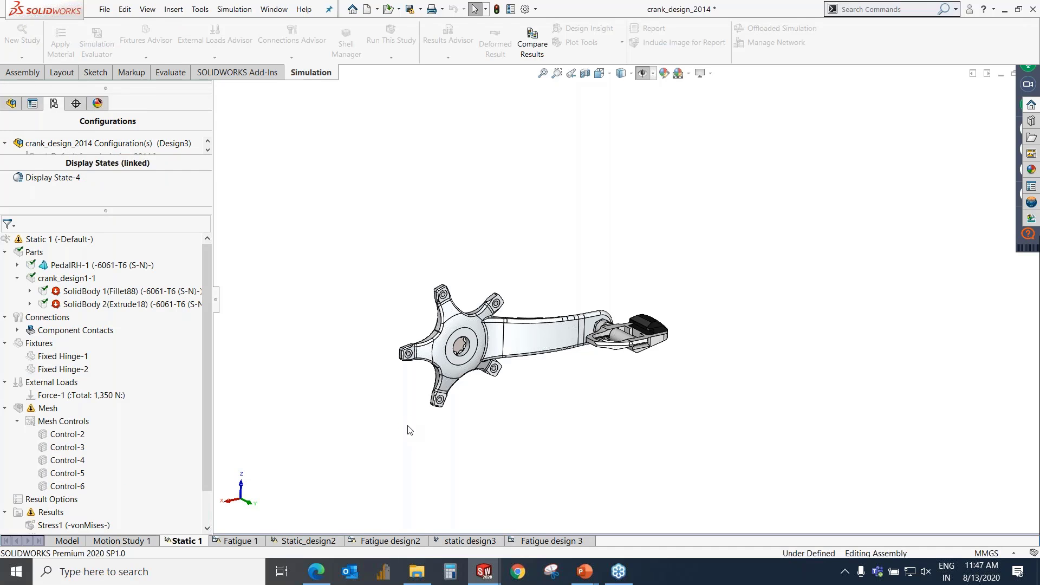
right_click(81, 239)
left_click(135, 260)
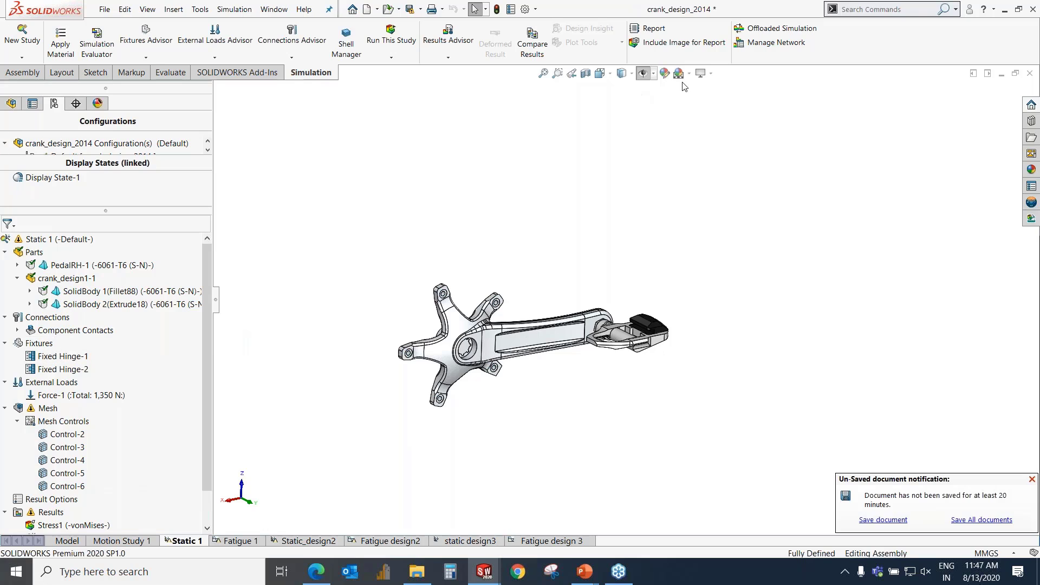
Display the fixture and force symbols on the crank and hide its sketches
left_click(647, 73)
left_click(654, 73)
left_click(644, 256)
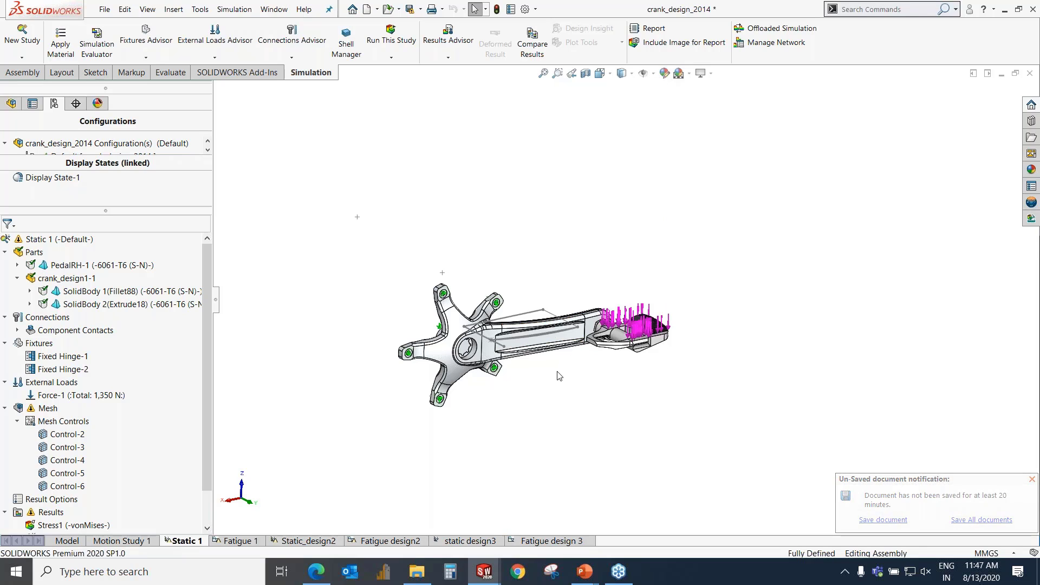
scroll(559, 375, "down", 2)
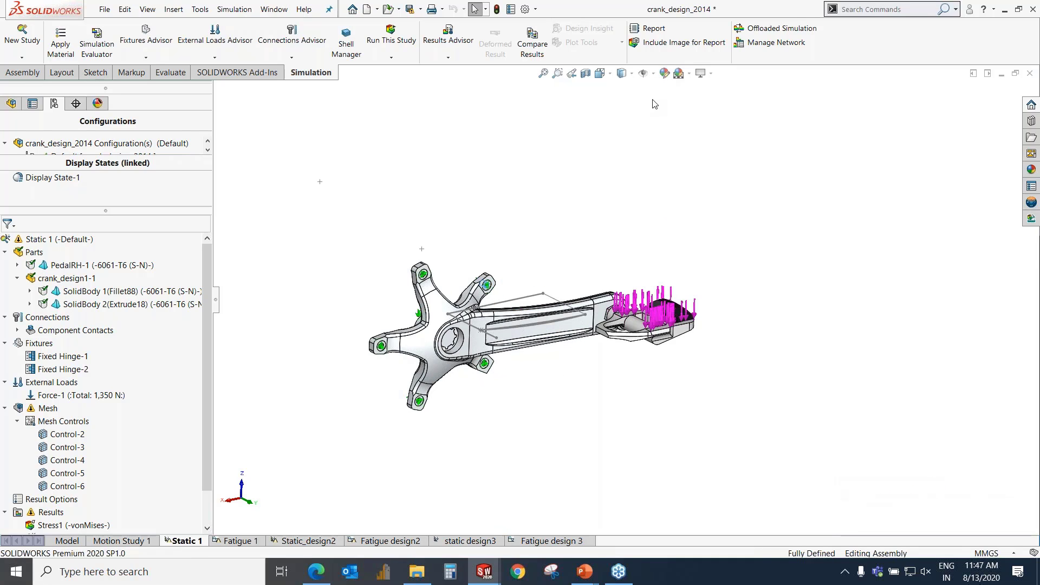
left_click(653, 78)
left_click(645, 153)
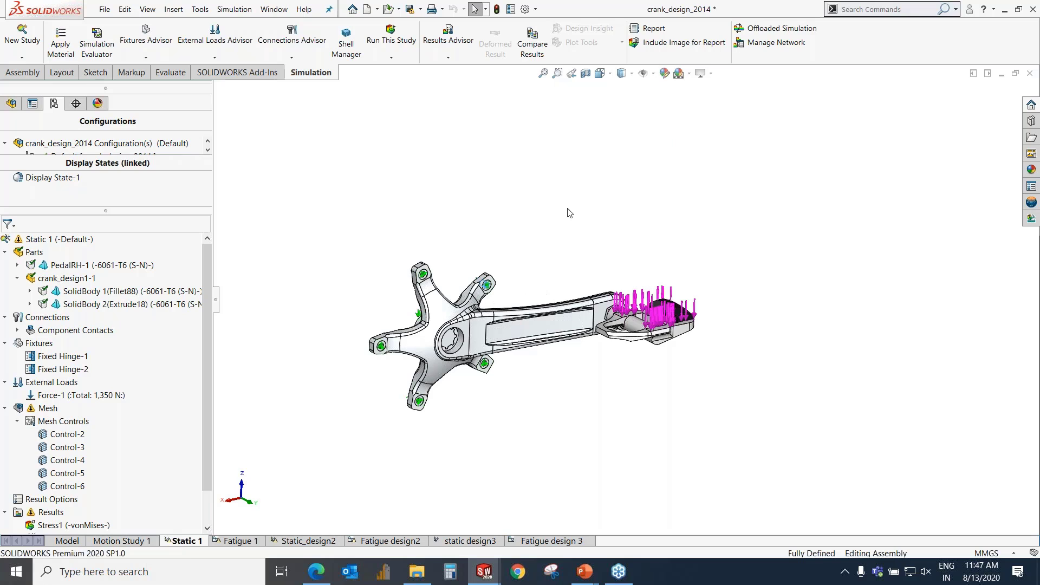
Show the Stress1 von Mises plot of the Static 1 study, animate the crank's deformation and close the animation
scroll(630, 310, "down", 2)
scroll(613, 296, "up", 1)
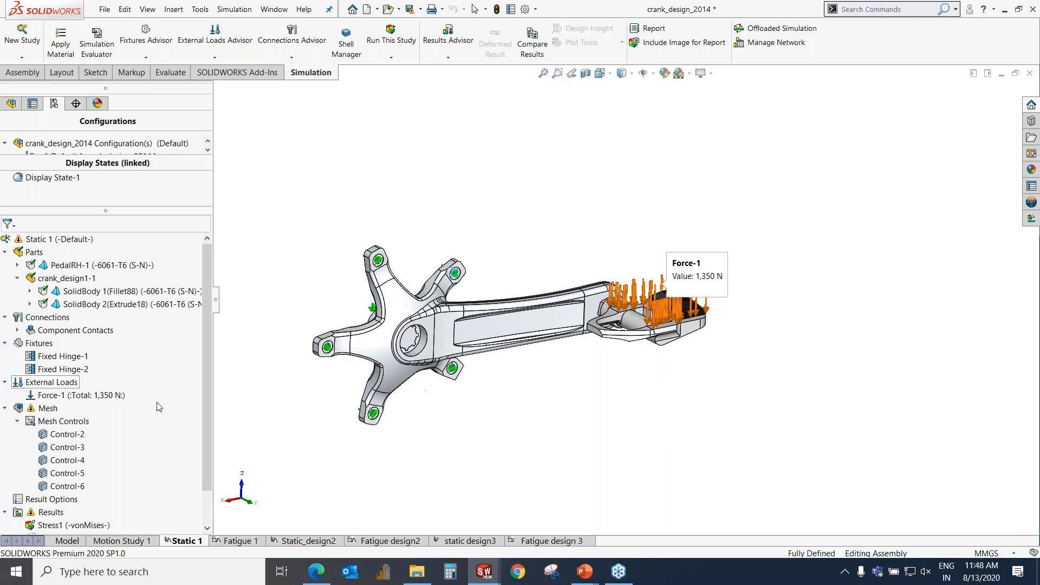
right_click(79, 525)
left_click(99, 435)
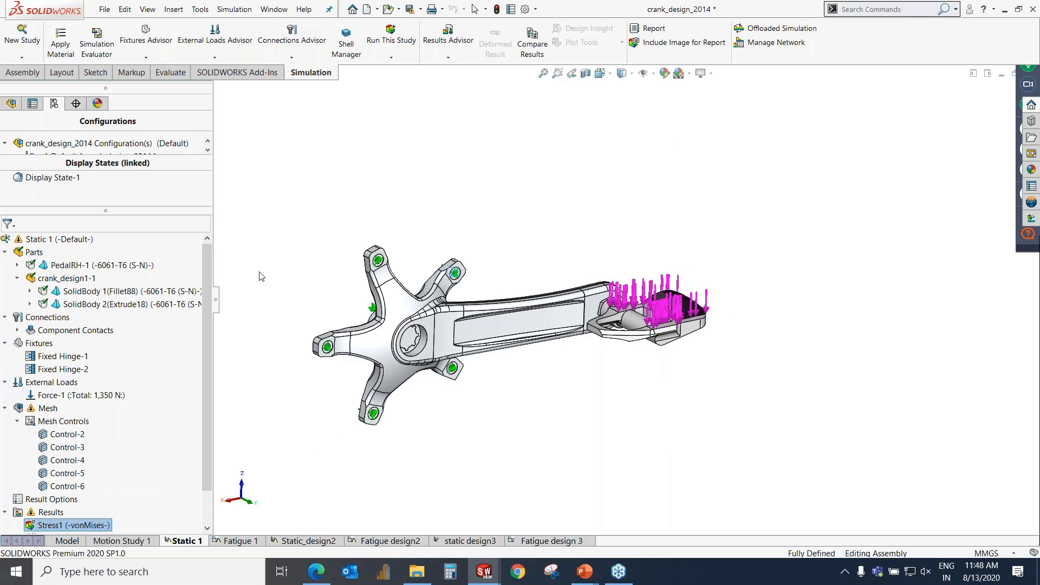
right_click(87, 525)
left_click(122, 338)
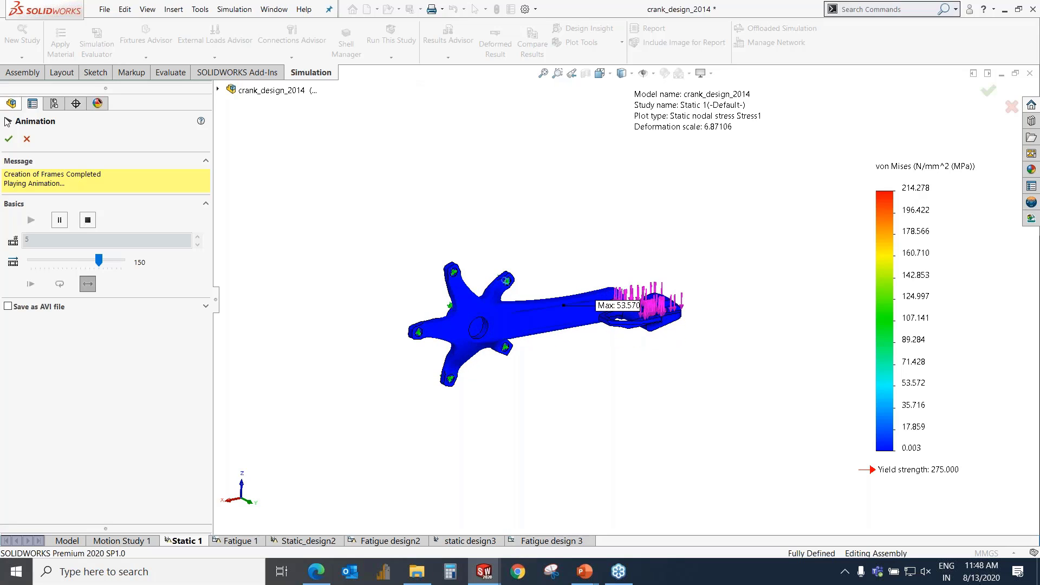
left_click(9, 140)
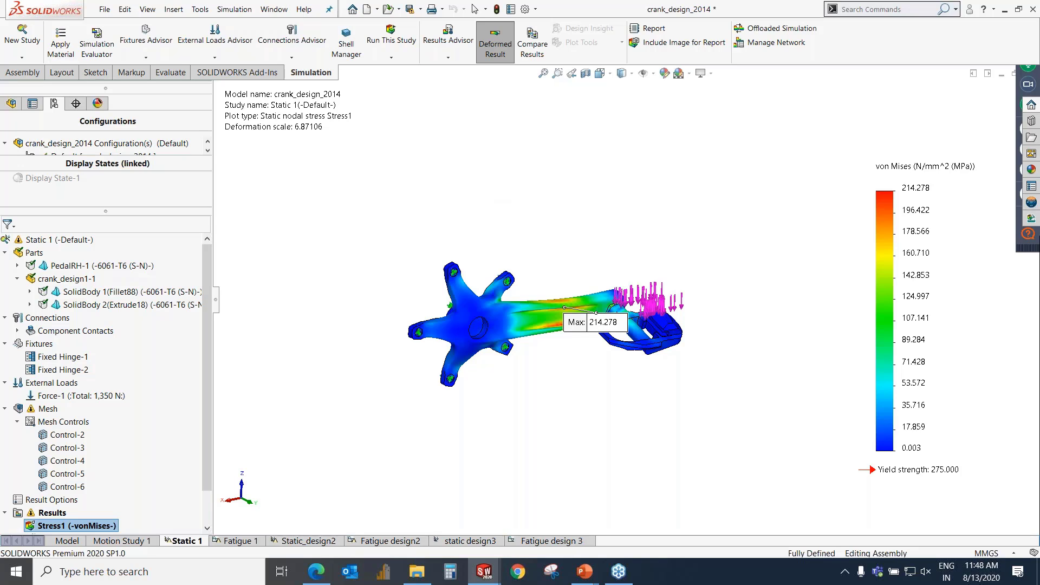
right_click(194, 541)
left_click(211, 521)
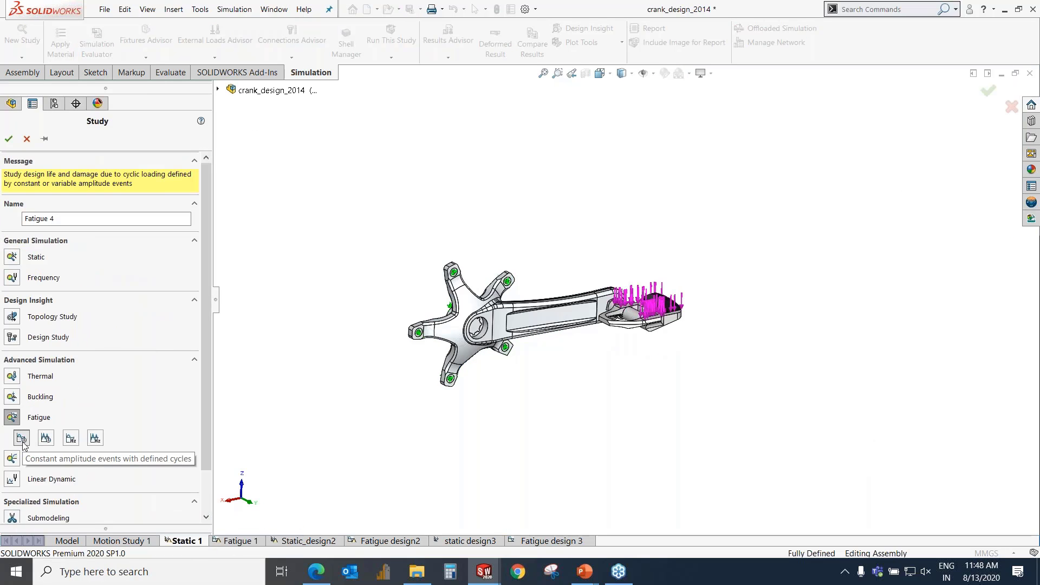
left_click(21, 437)
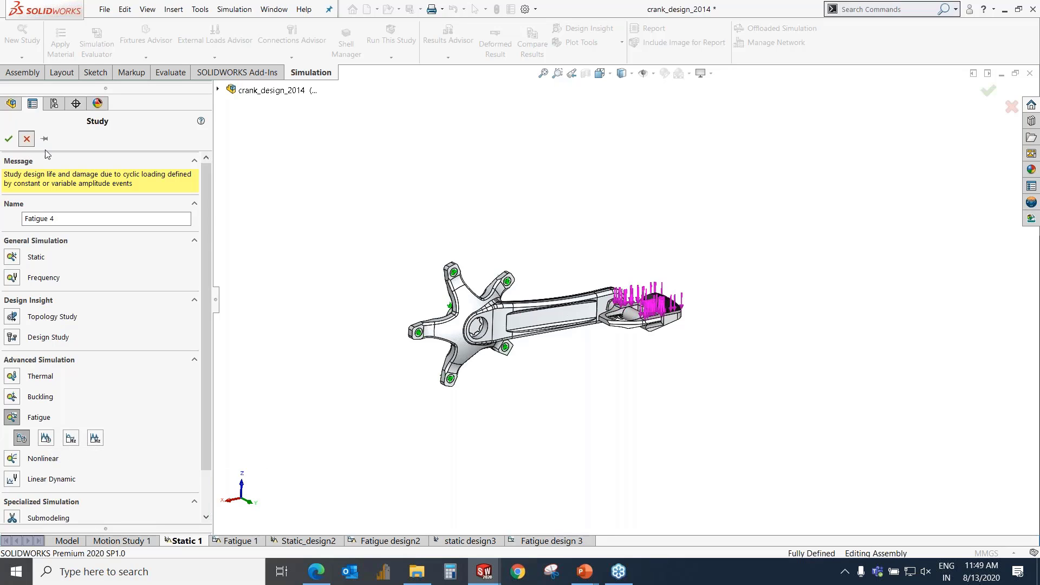
left_click(26, 139)
Open the Fatigue 1 study, review the fatigue S-N curve data of the PedalRH-1 material and close the material data
left_click(236, 542)
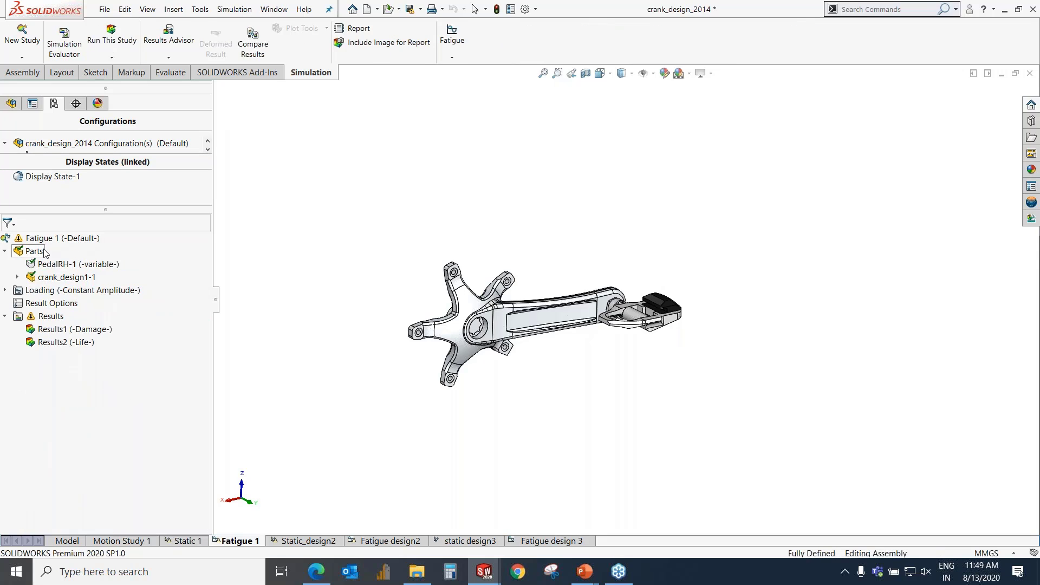
right_click(79, 239)
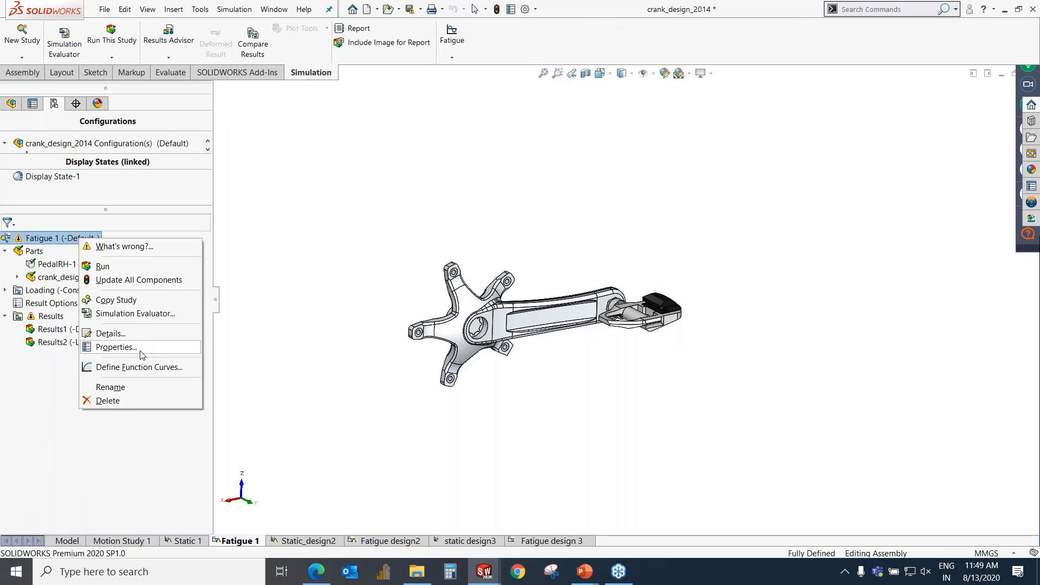
left_click(315, 324)
right_click(108, 264)
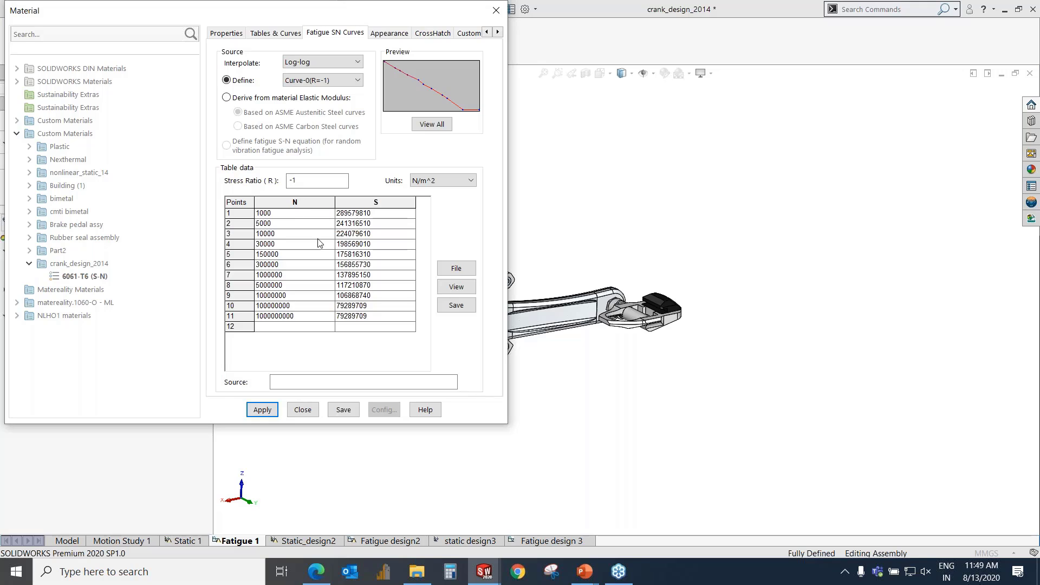
left_click(311, 412)
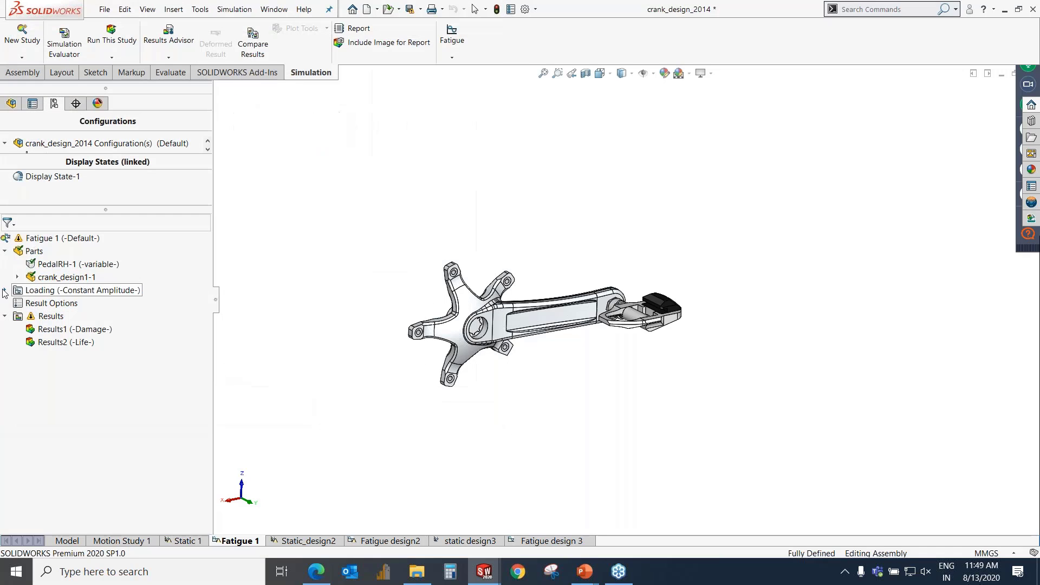
Review the definition of the constant-amplitude fatigue event Event-1, including its cycles and loading type, and close it without changes
right_click(37, 304)
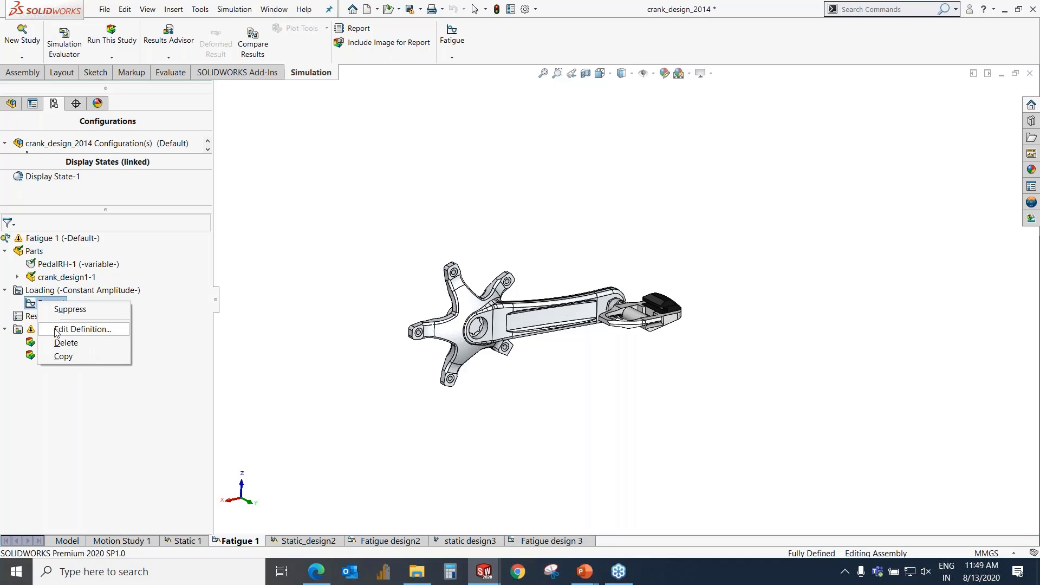
left_click(81, 328)
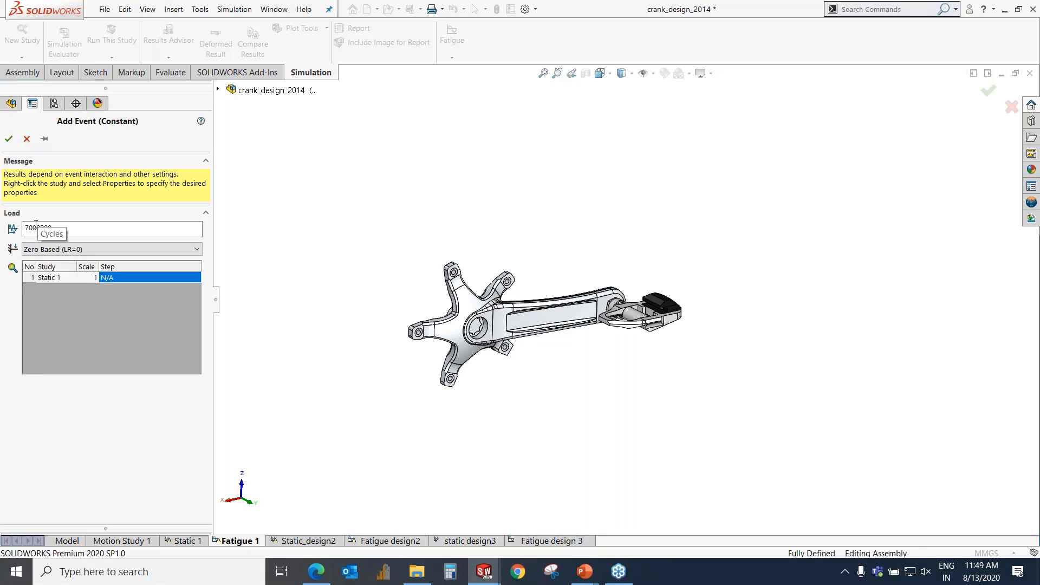
left_click(32, 140)
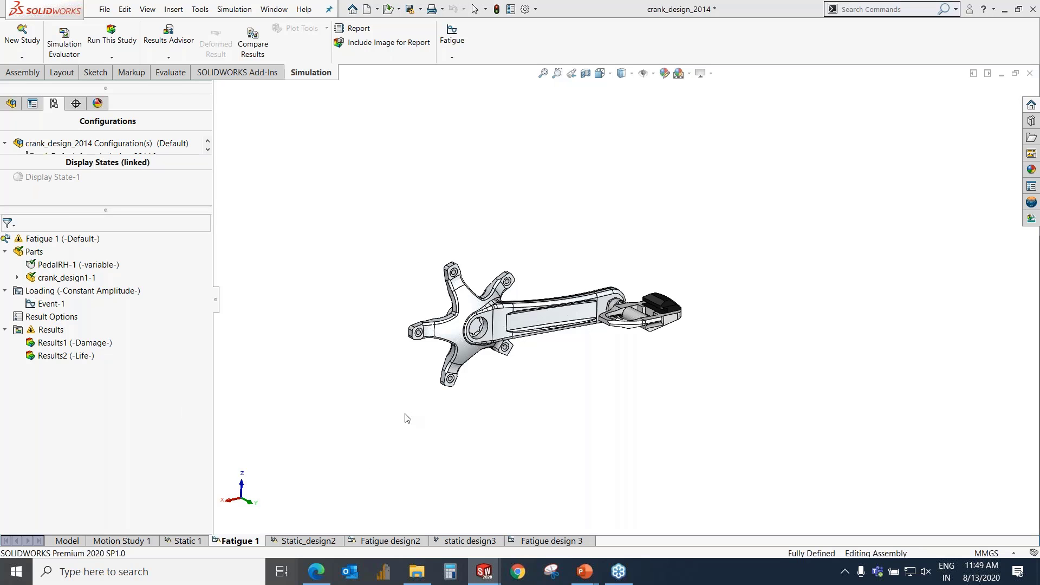
Switch to the PowerPoint slide show comparing the crank designs
key("super+Tab")
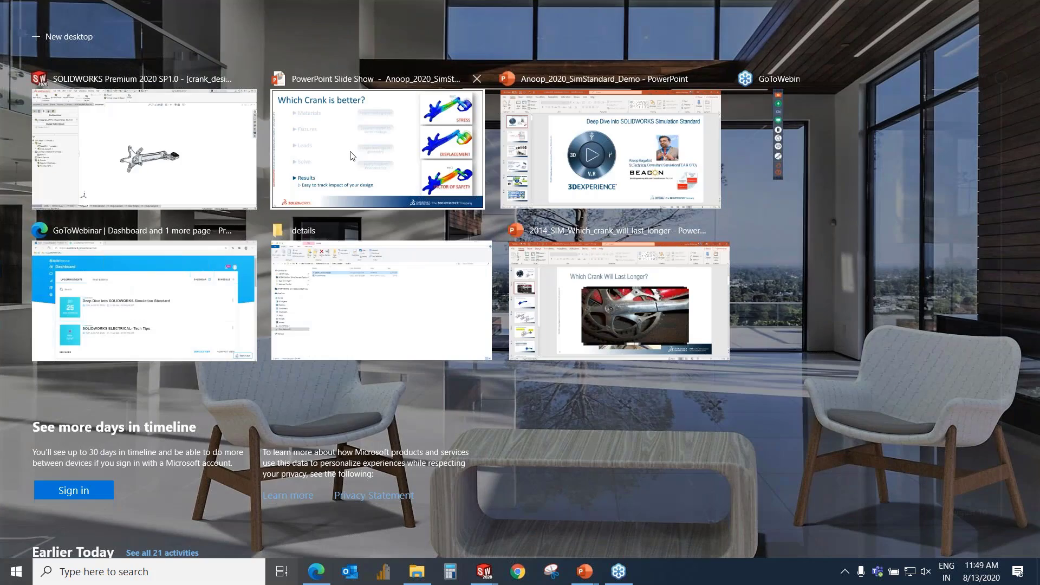
left_click(353, 155)
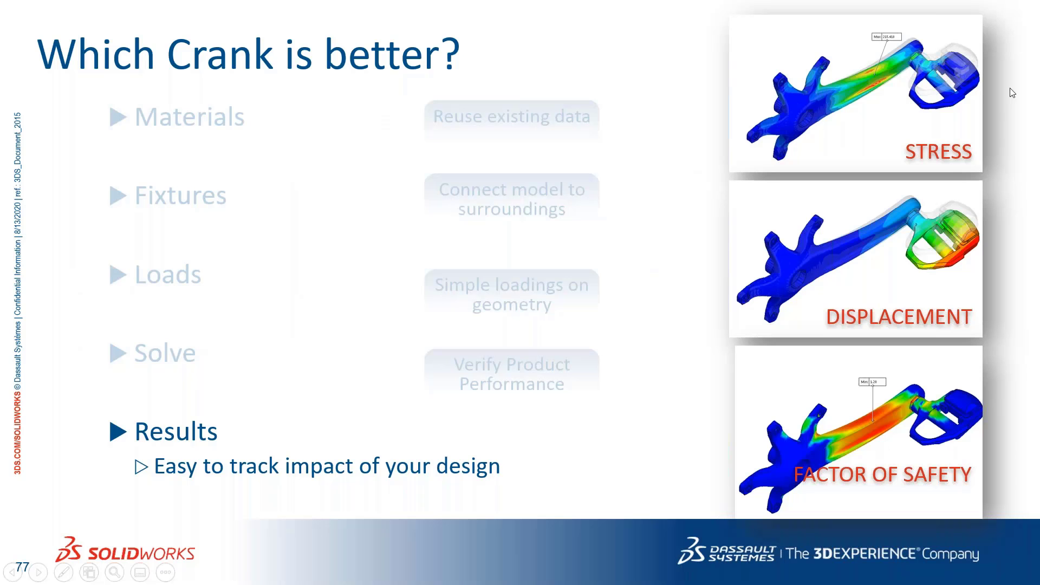
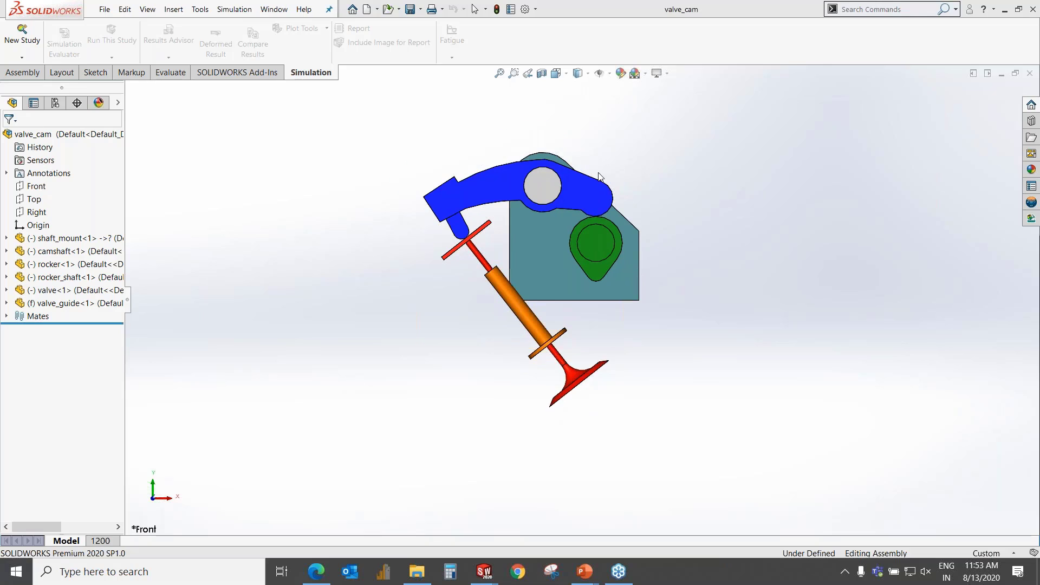
Open the 1200 motion study of the valve_cam assembly and play its motion
scroll(598, 175, "down", 1)
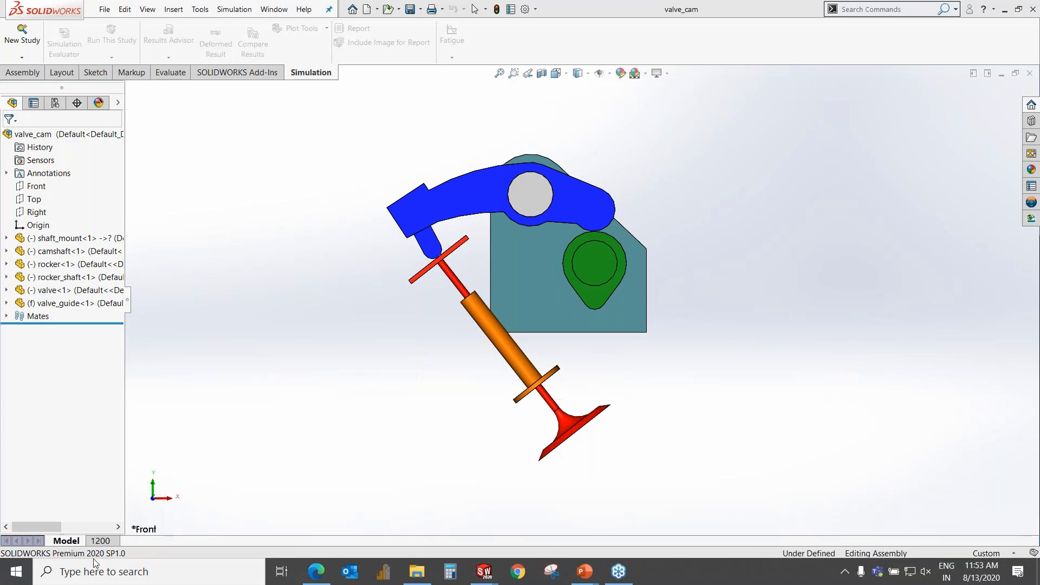
left_click(103, 540)
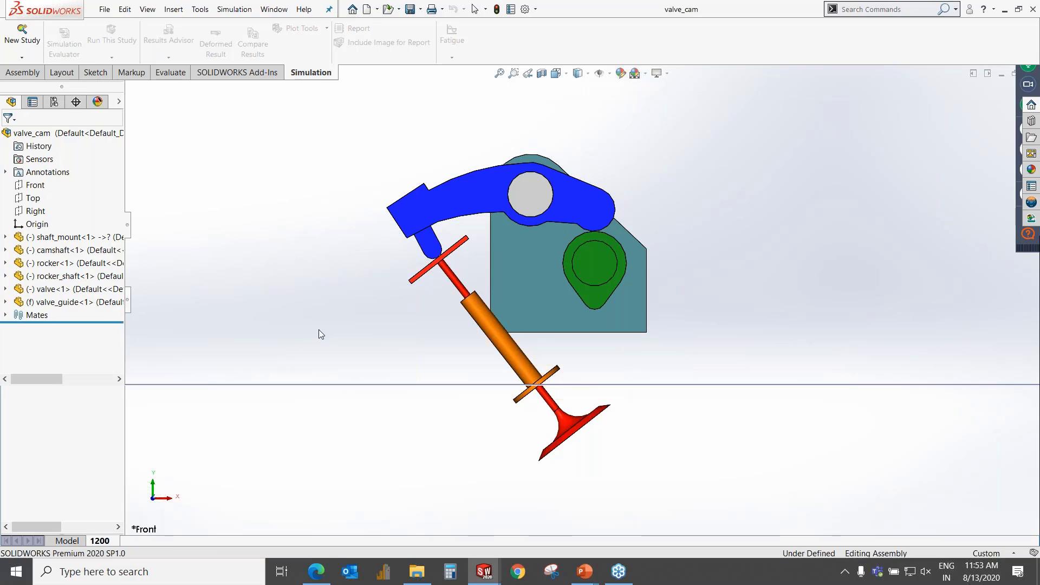
scroll(624, 170, "up", 1)
scroll(622, 140, "down", 2)
scroll(620, 133, "up", 1)
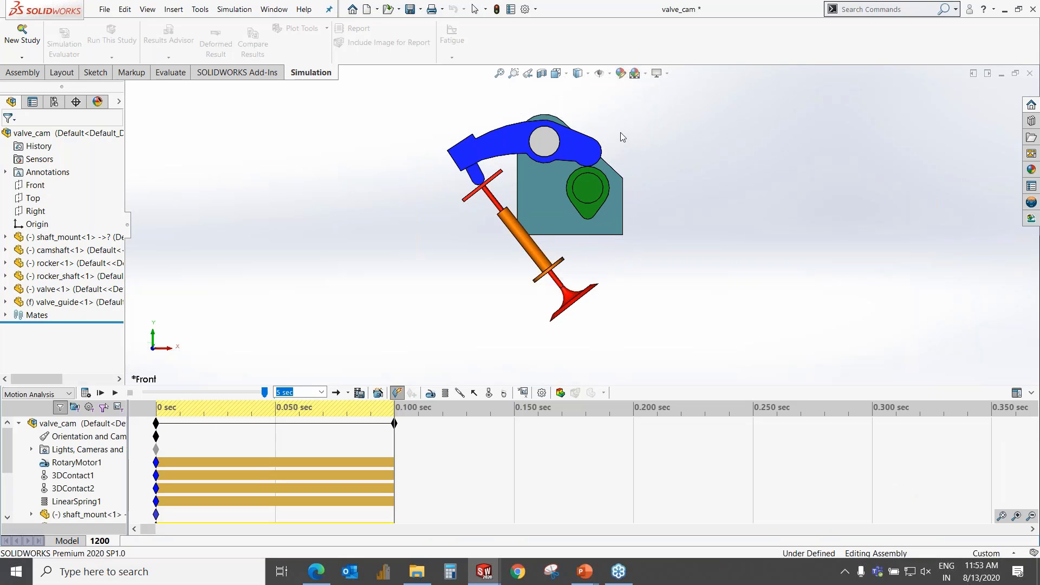
scroll(620, 132, "down", 1)
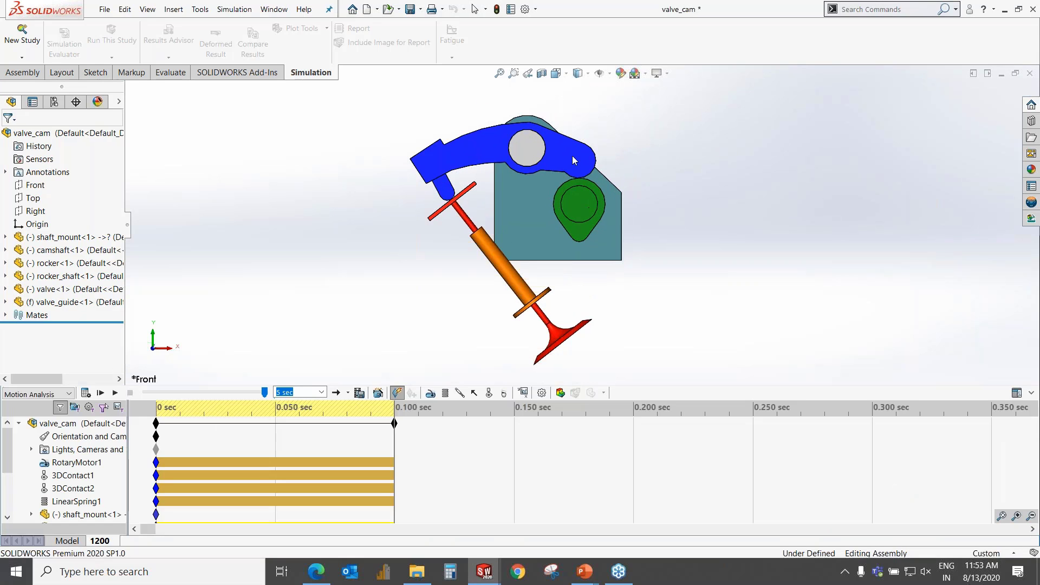
left_click(114, 393)
scroll(615, 151, "up", 2)
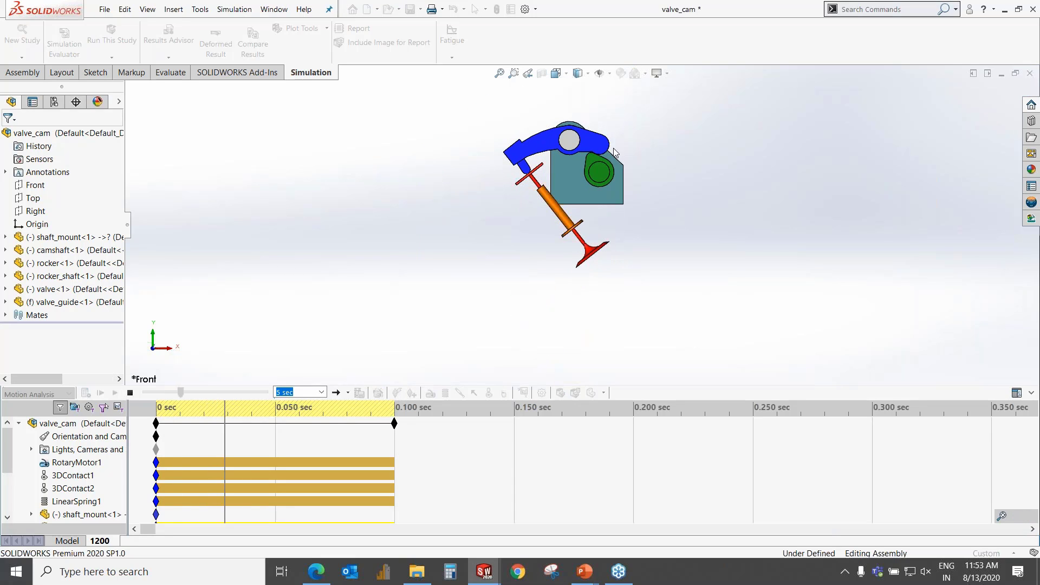
scroll(613, 152, "down", 1)
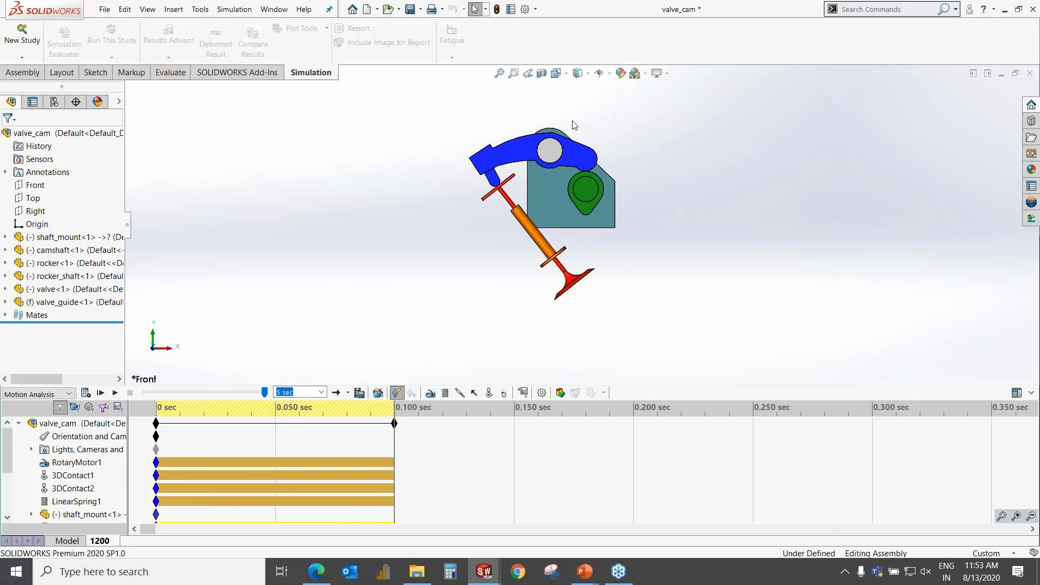
Examine the SOLIDWORKS Motion add-in and the available motion study types, leaving Motion Analysis selected
left_click(276, 75)
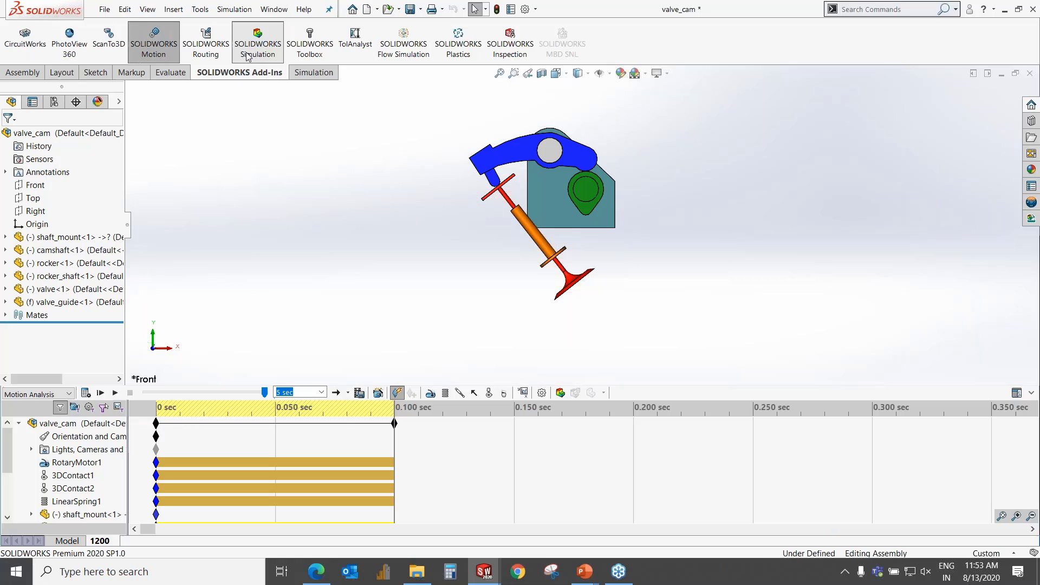
left_click(139, 42)
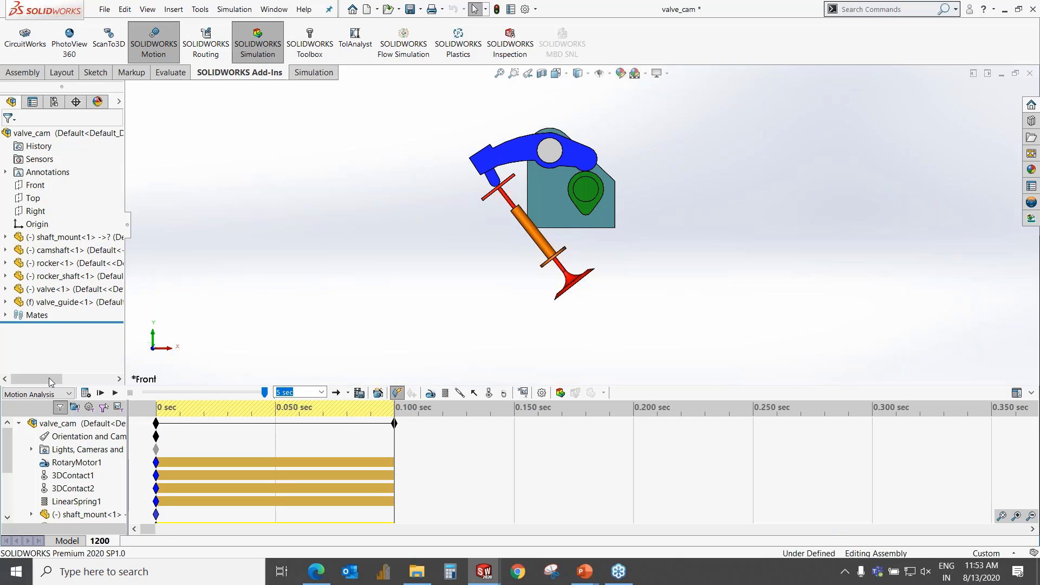
left_click(37, 394)
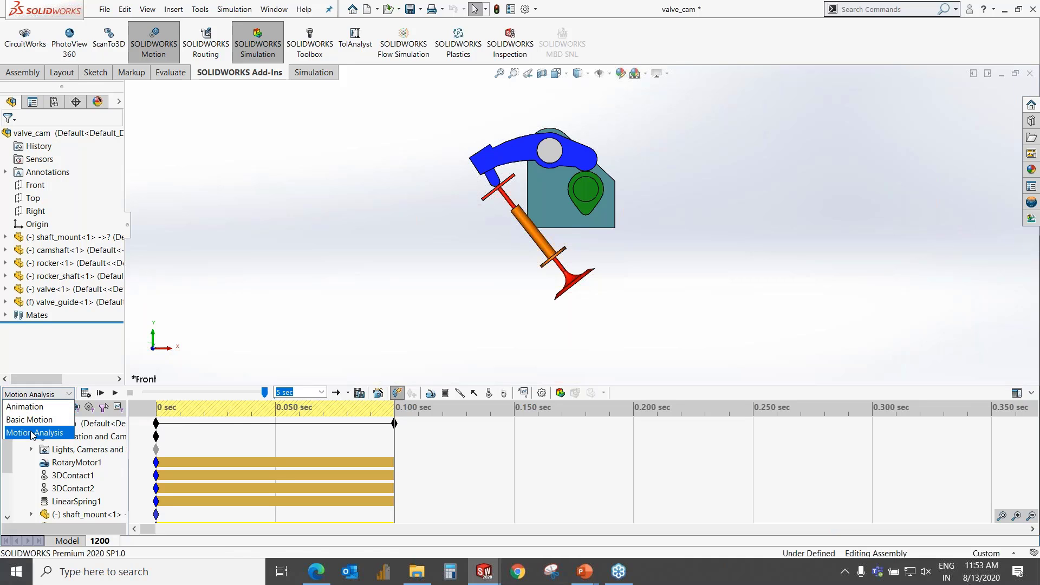
left_click(248, 344)
Review the 3DContact1 components, materials and friction, close it without changes, and highlight the components of 3DContact2
scroll(594, 174, "down", 1)
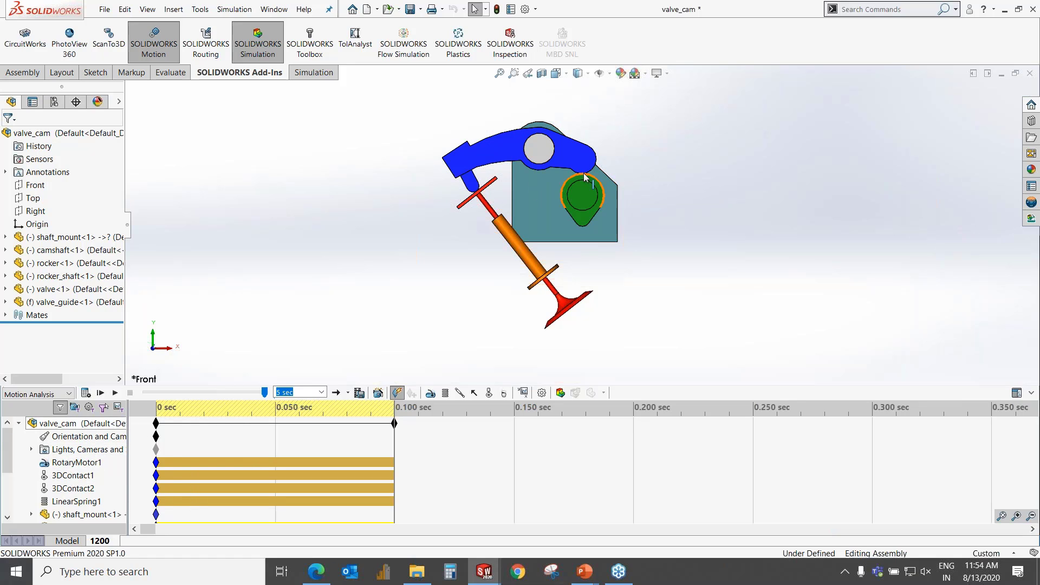
middle_click_drag(605, 162, 584, 162)
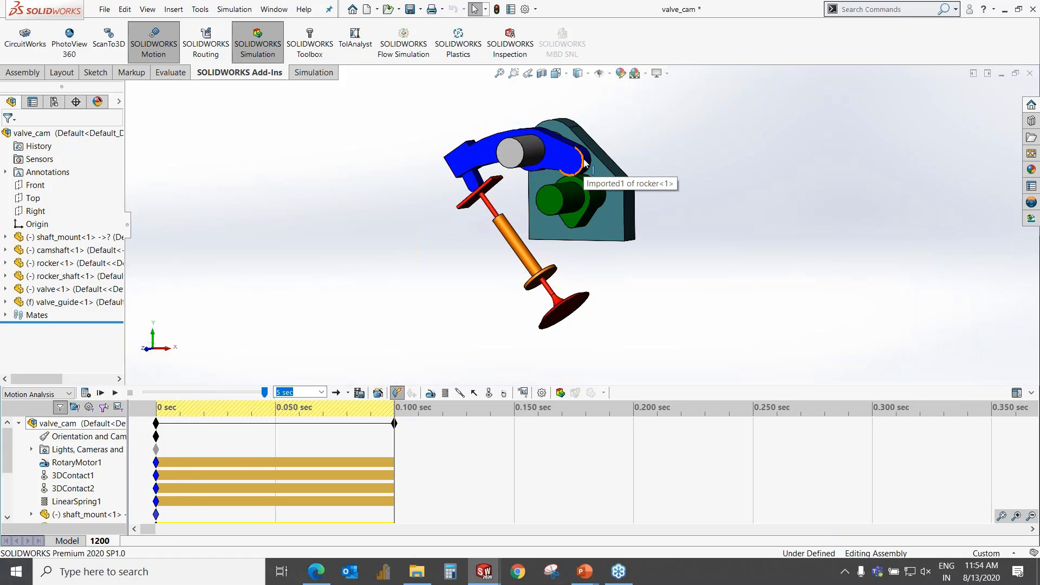
left_click(63, 264)
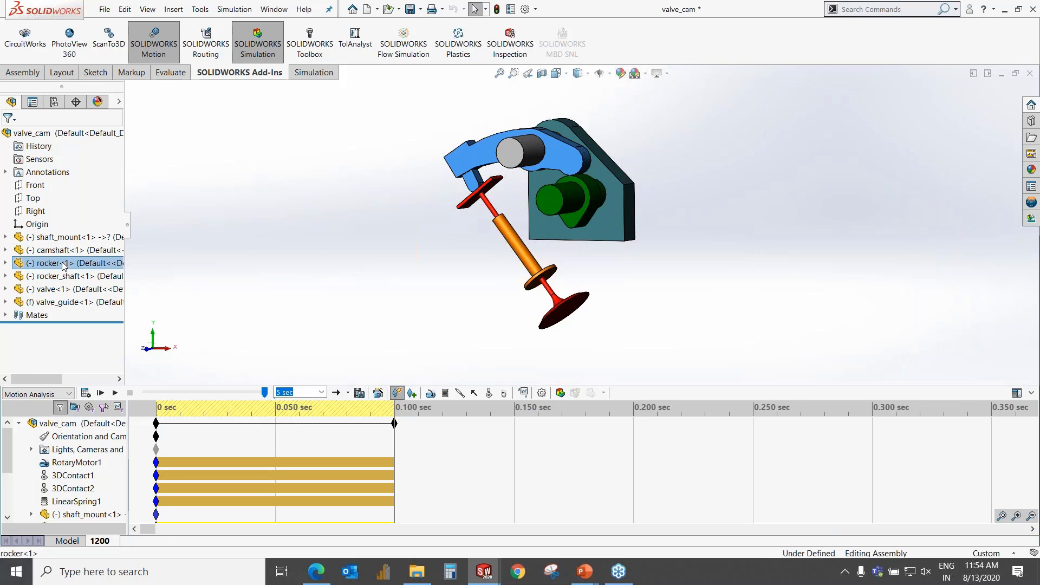
right_click(65, 475)
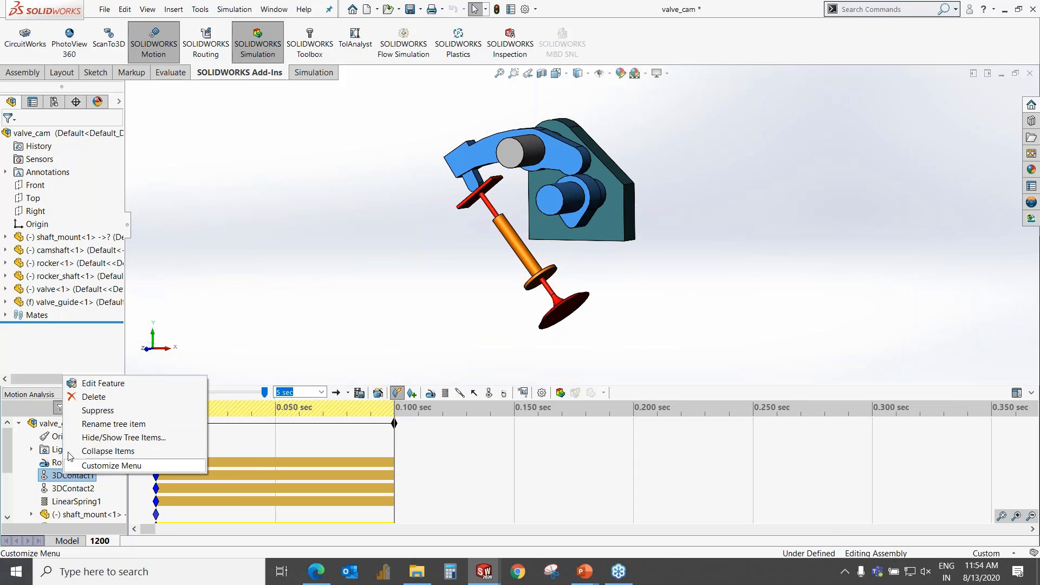
left_click(82, 383)
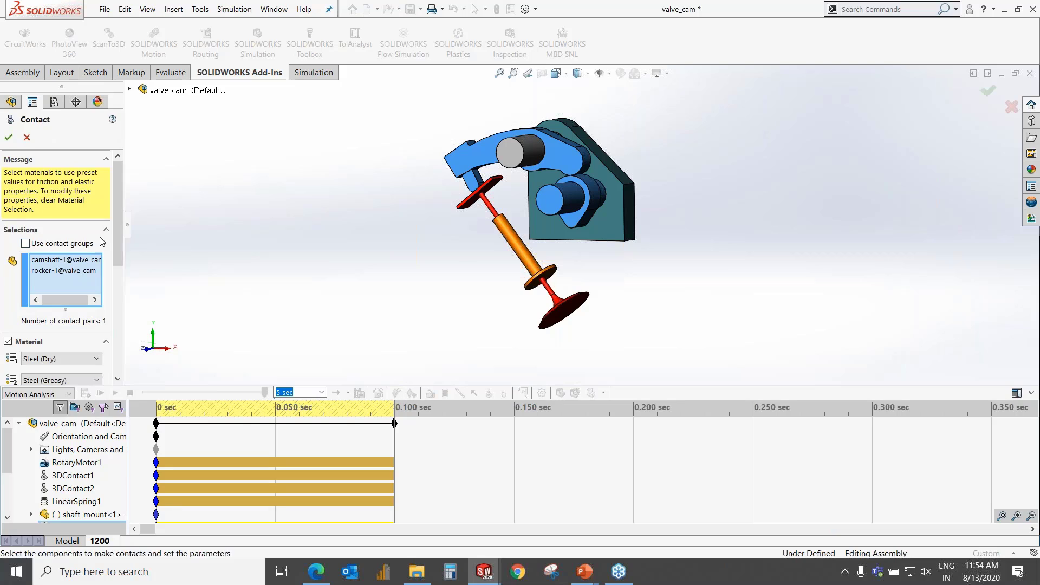
left_click_drag(116, 242, 114, 290)
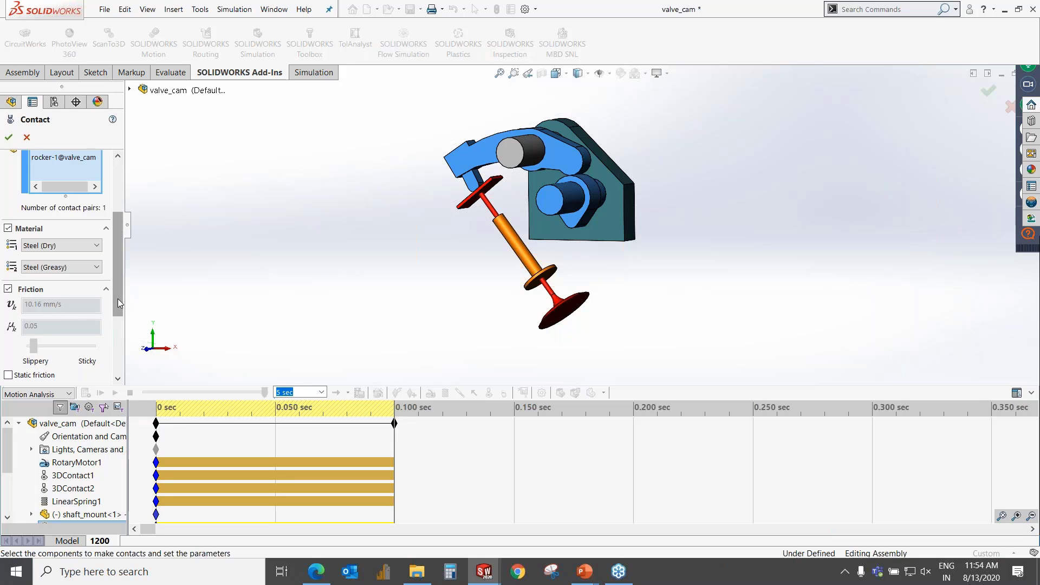
left_click_drag(118, 298, 121, 288)
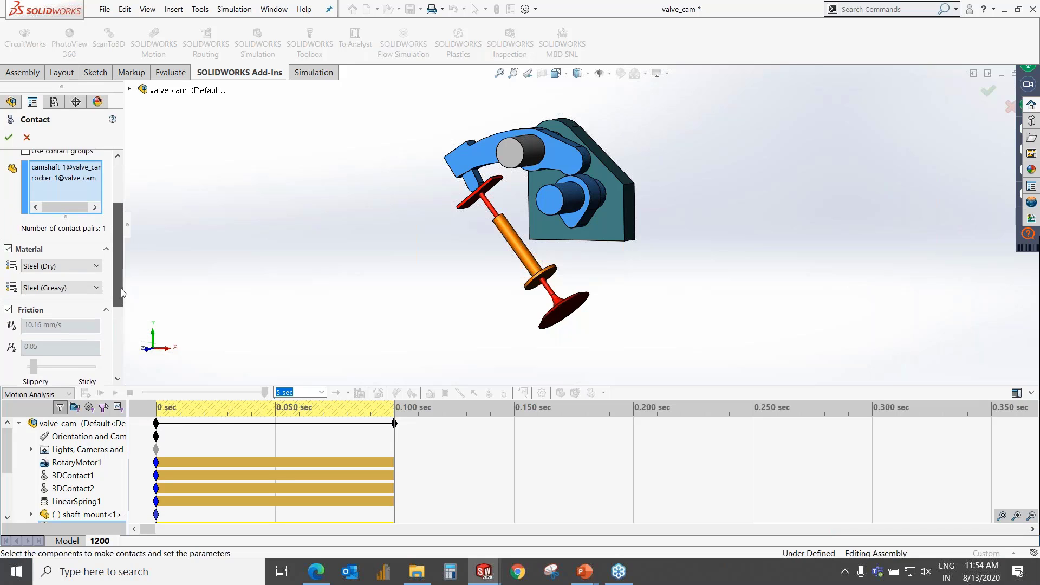
left_click(69, 271)
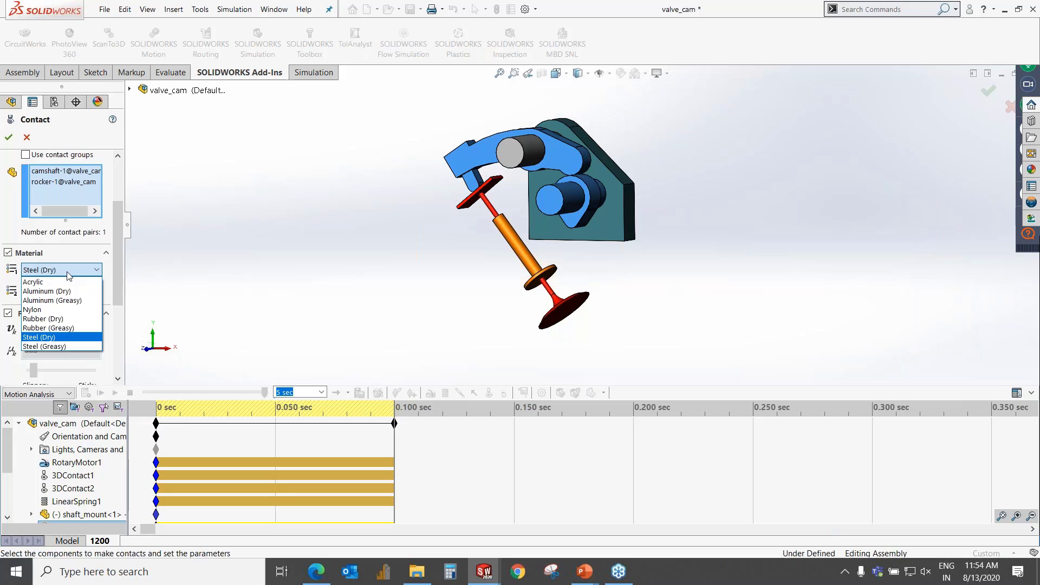
left_click(69, 271)
left_click(27, 137)
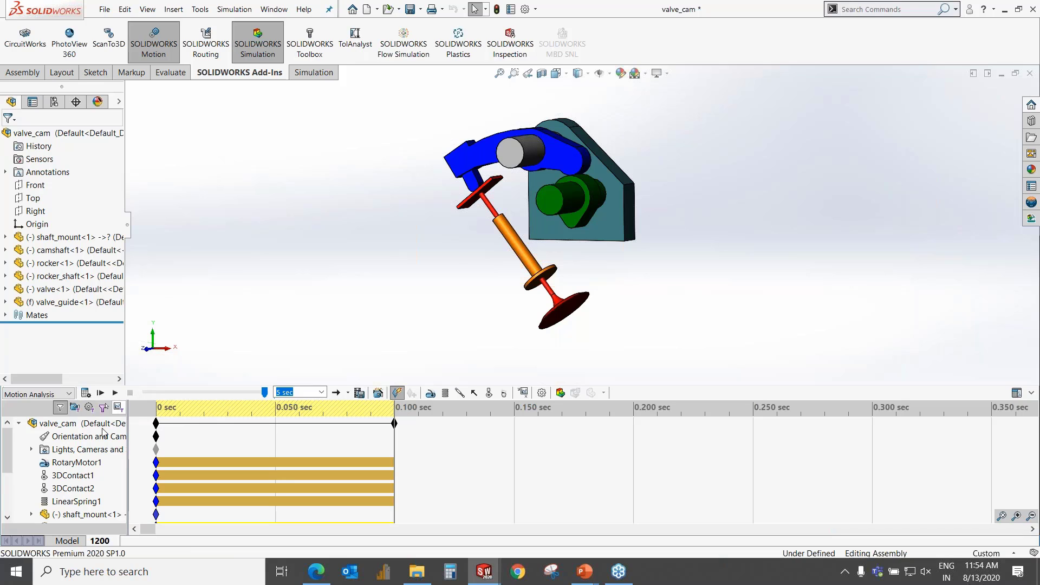
left_click(73, 488)
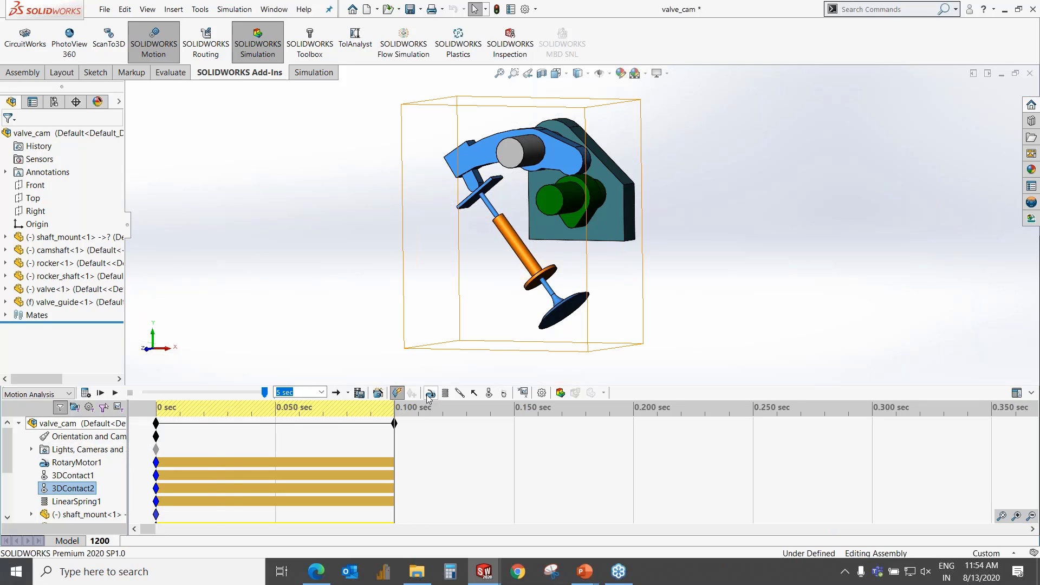
Review the motion type and speed of RotaryMotor1 on the camshaft, close it without changes, and replay the motion
left_click(60, 463)
right_click(59, 464)
left_click(99, 330)
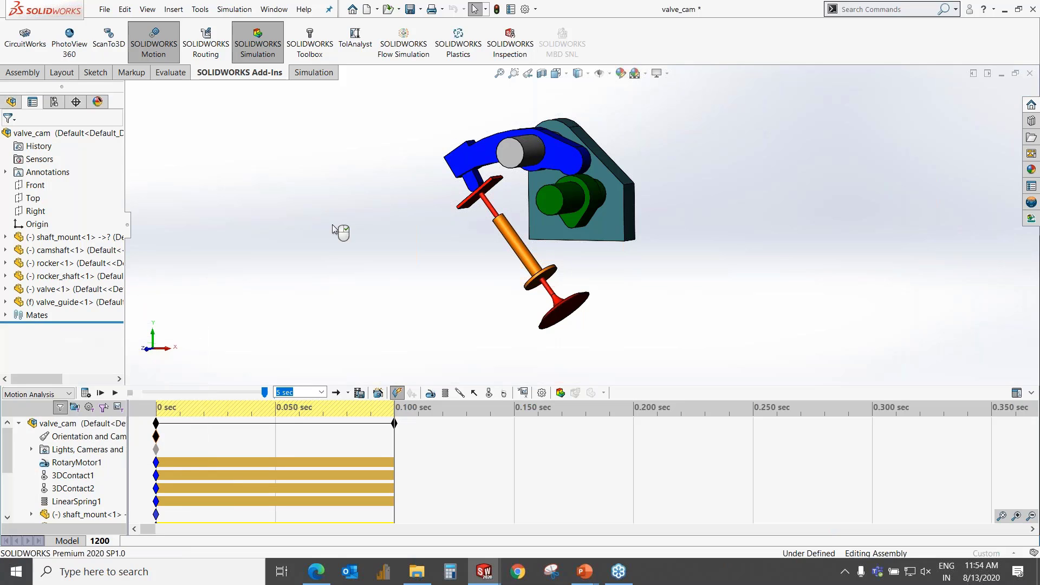
scroll(579, 206, "down", 1)
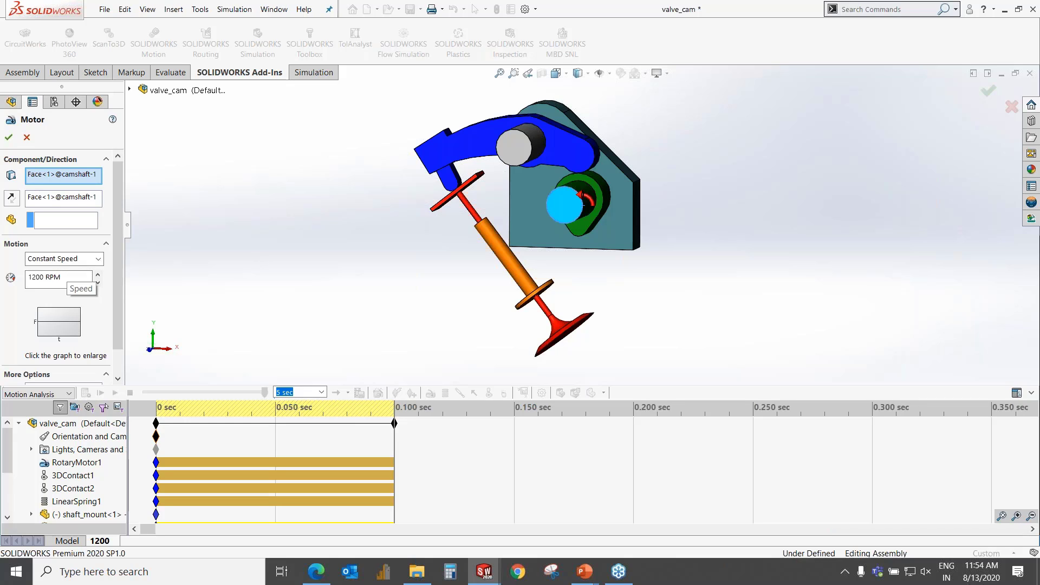
left_click(98, 260)
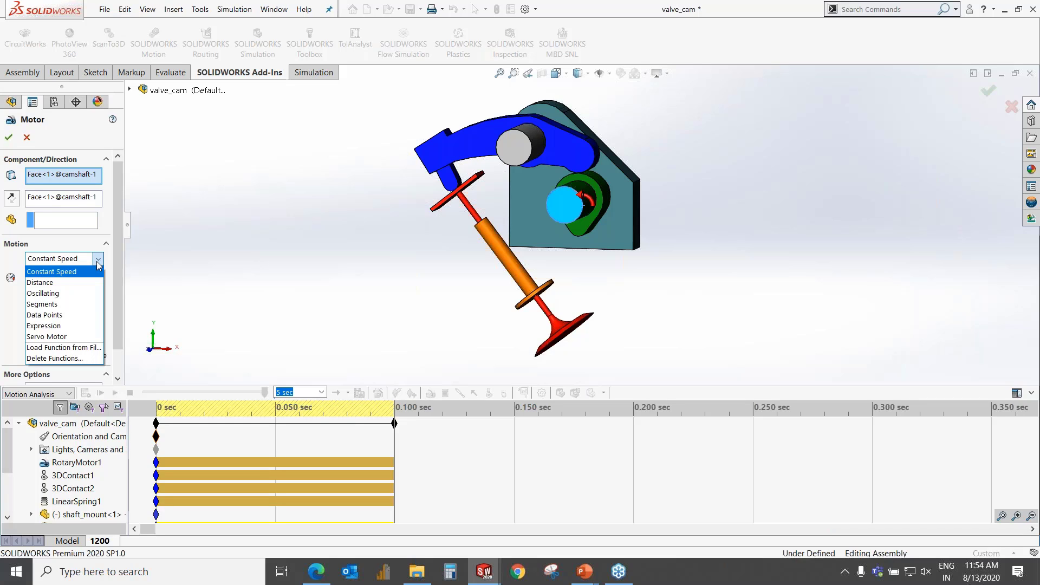
left_click(90, 267)
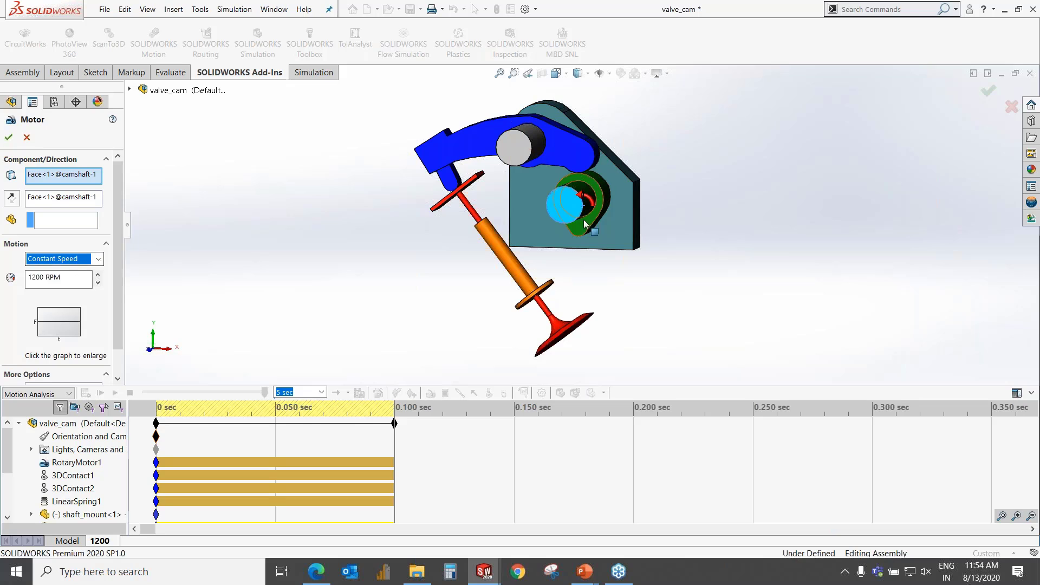
left_click(27, 138)
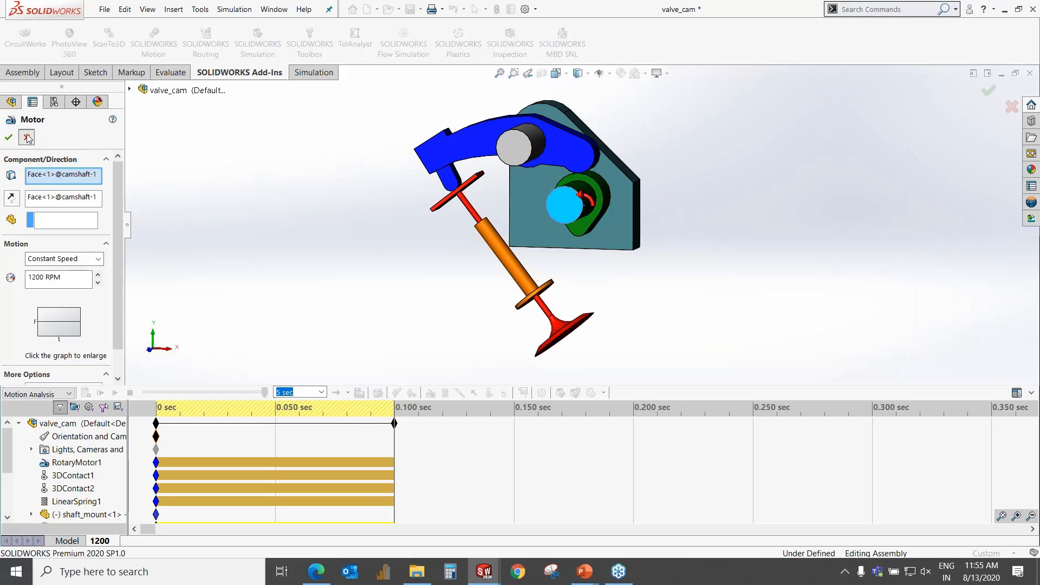
left_click(114, 395)
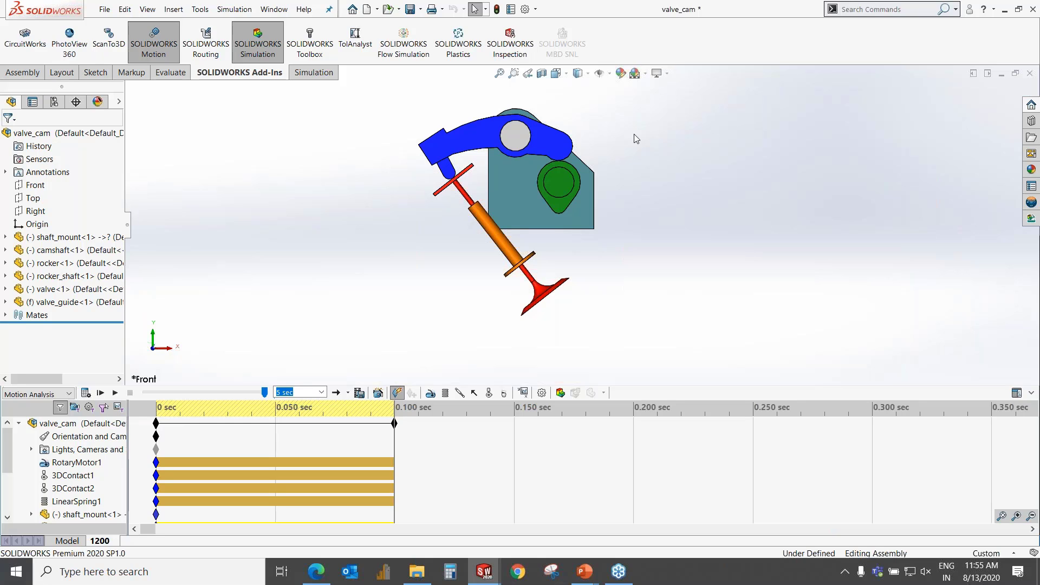
Review the endpoints and parameters of LinearSpring1 between the valve guide and valve, and close it without changes
right_click(83, 502)
left_click(111, 399)
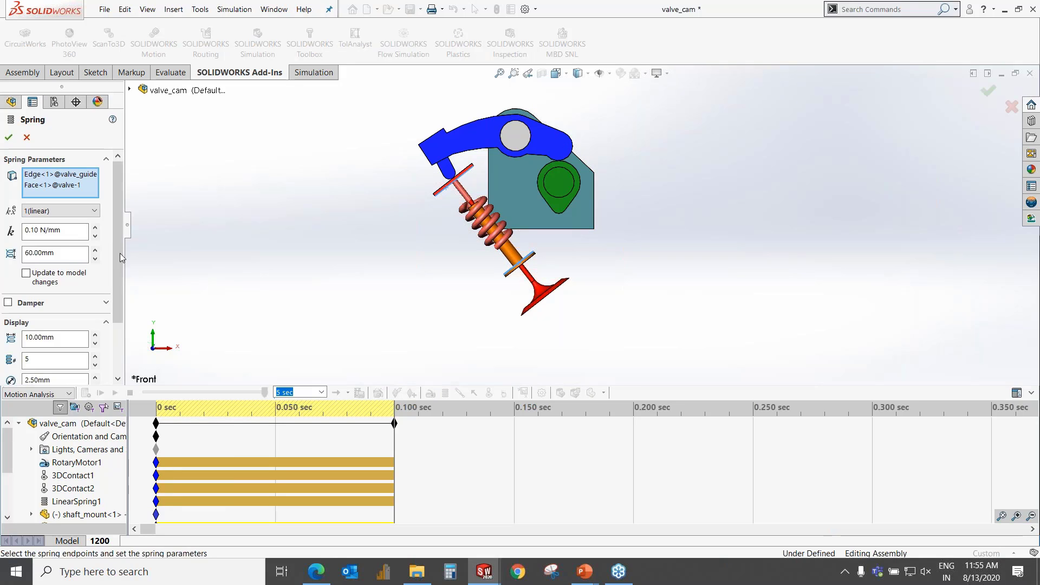
mouse_move(119, 254)
left_mouse_down()
mouse_move(121, 282)
mouse_move(122, 236)
left_mouse_up()
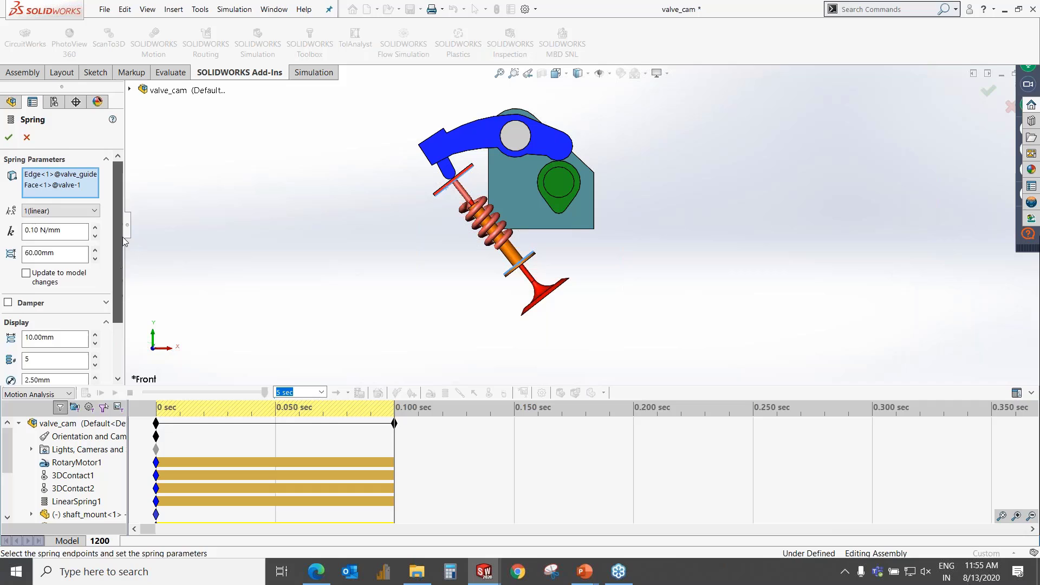
left_click(32, 140)
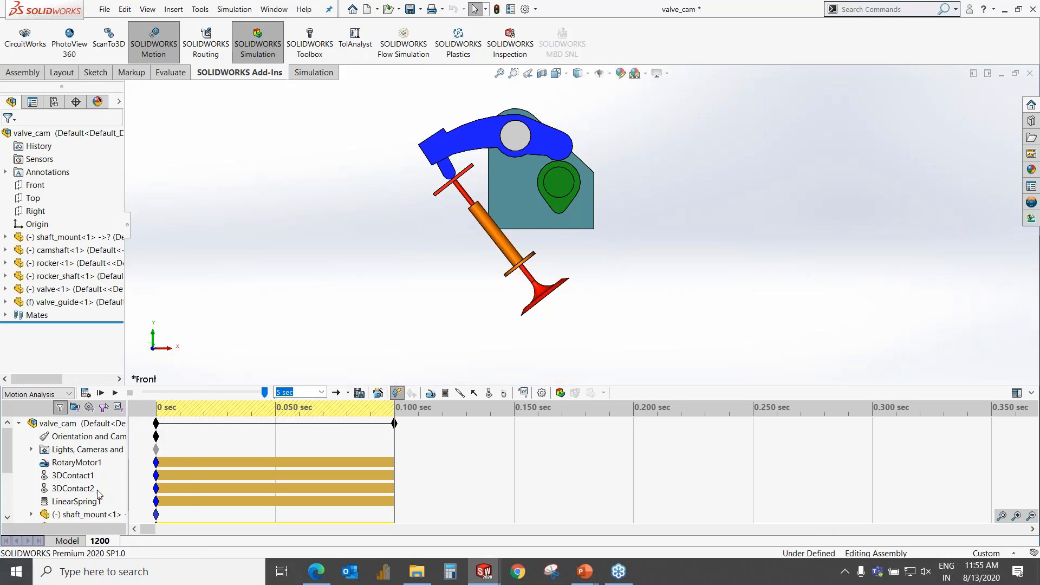
Show the Plot1 reaction force plot from the study results and place it beside the valve mechanism for examination
scroll(34, 513, "down", 3)
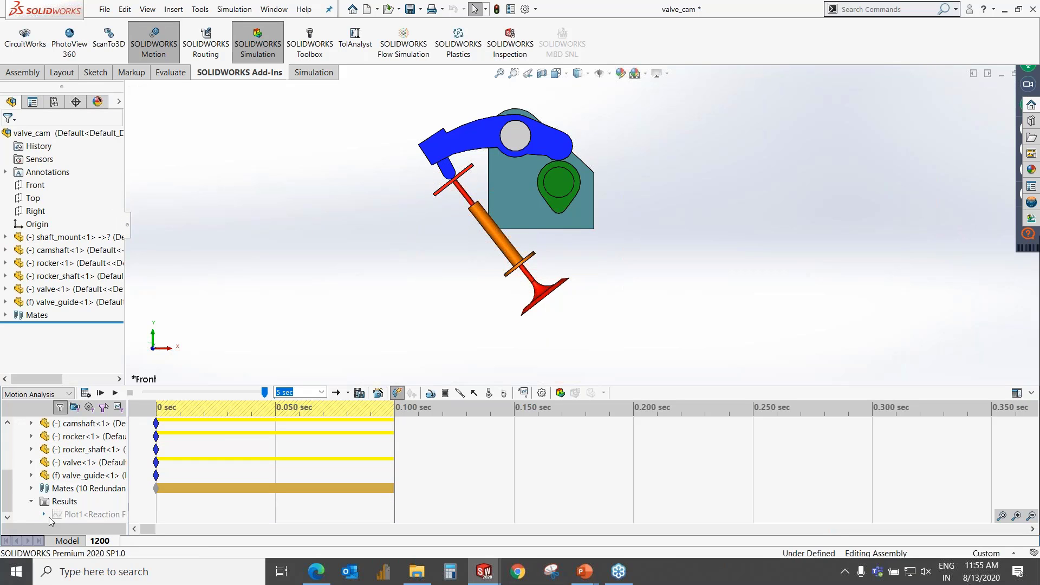
right_click(74, 514)
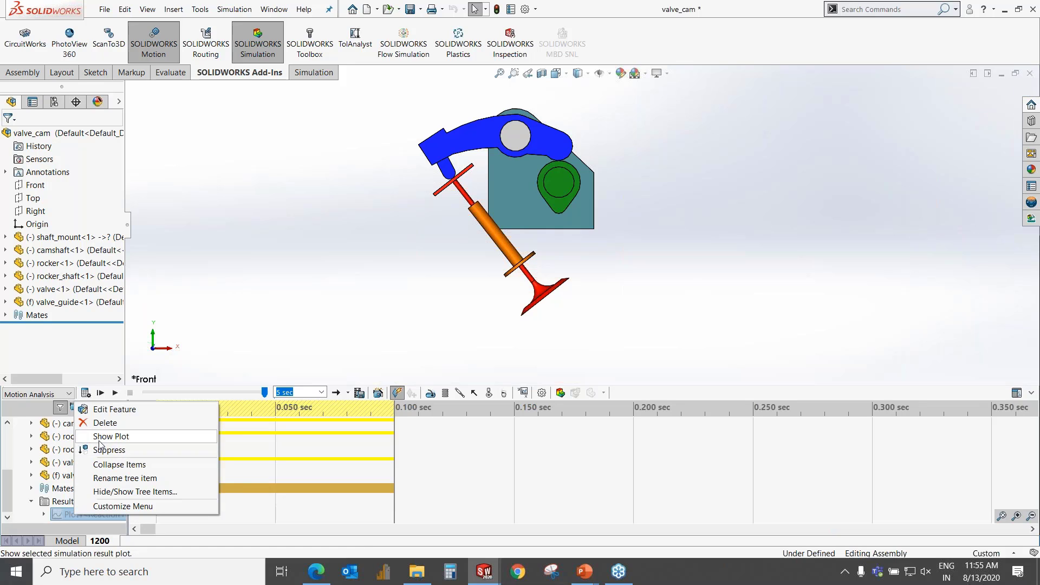
left_click(103, 438)
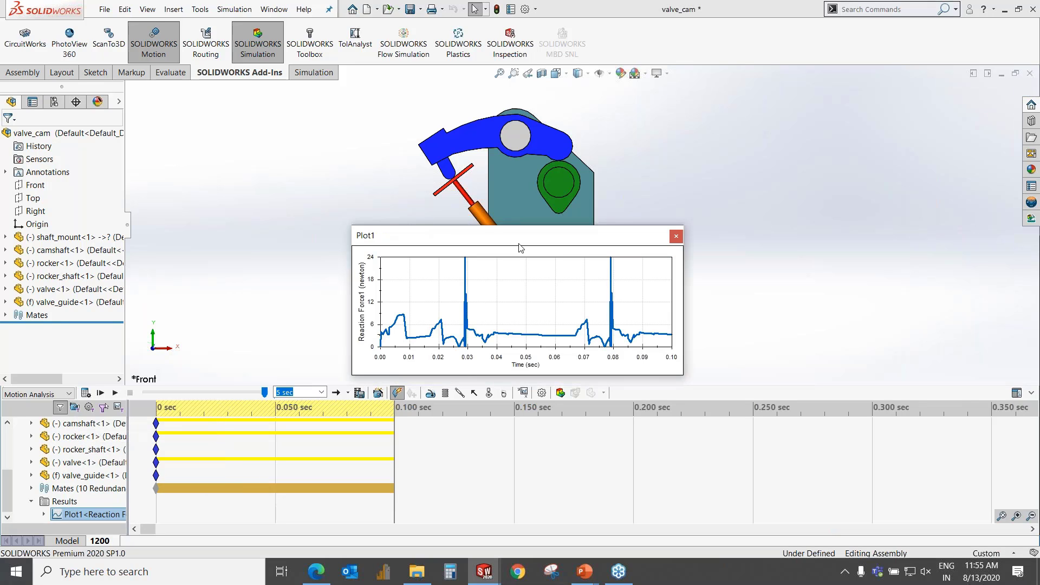
left_click_drag(523, 240, 806, 171)
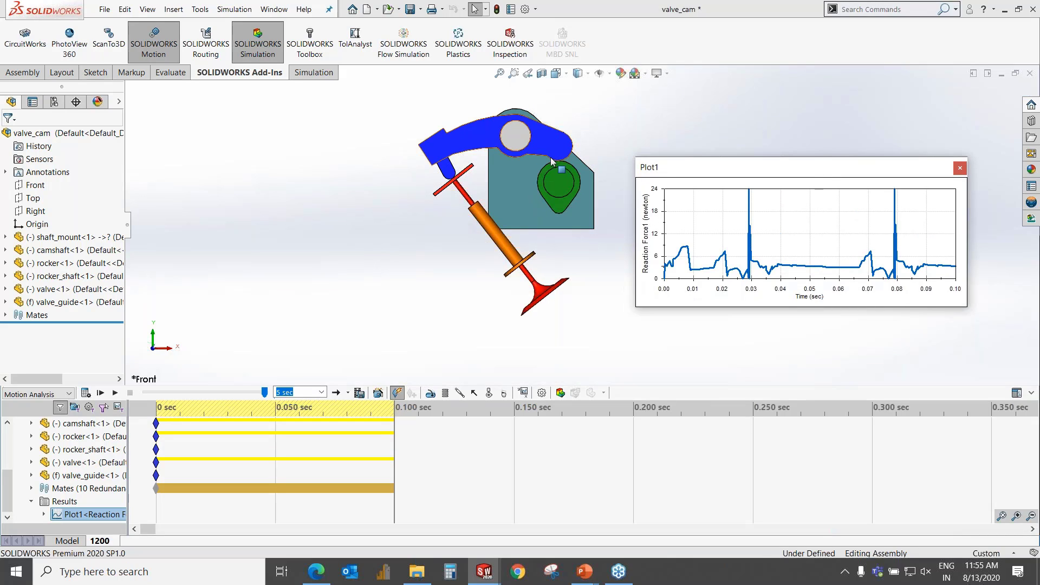
middle_click_drag(600, 226, 579, 248)
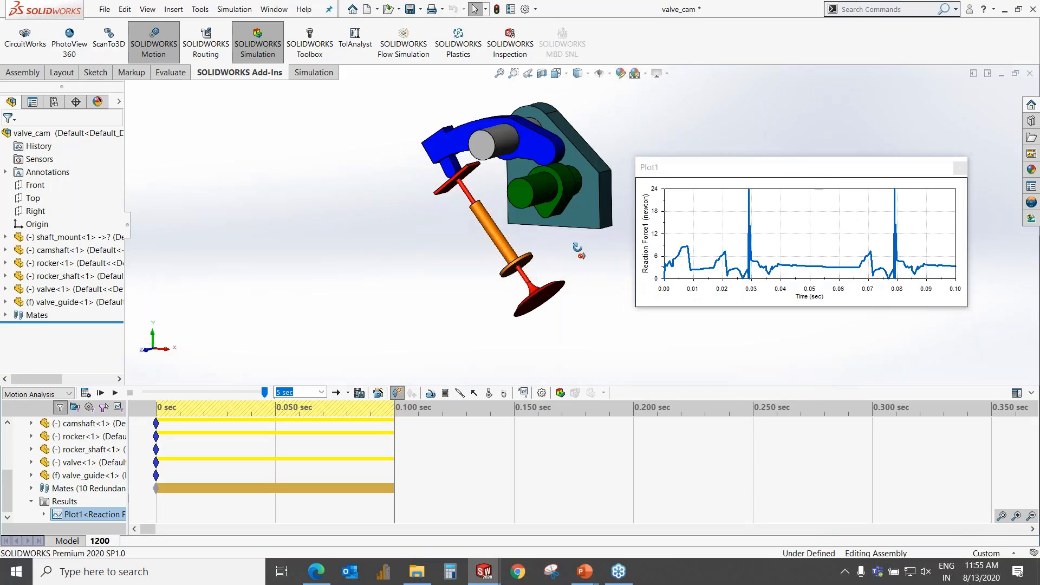
scroll(540, 176, "down", 3)
scroll(539, 180, "up", 1)
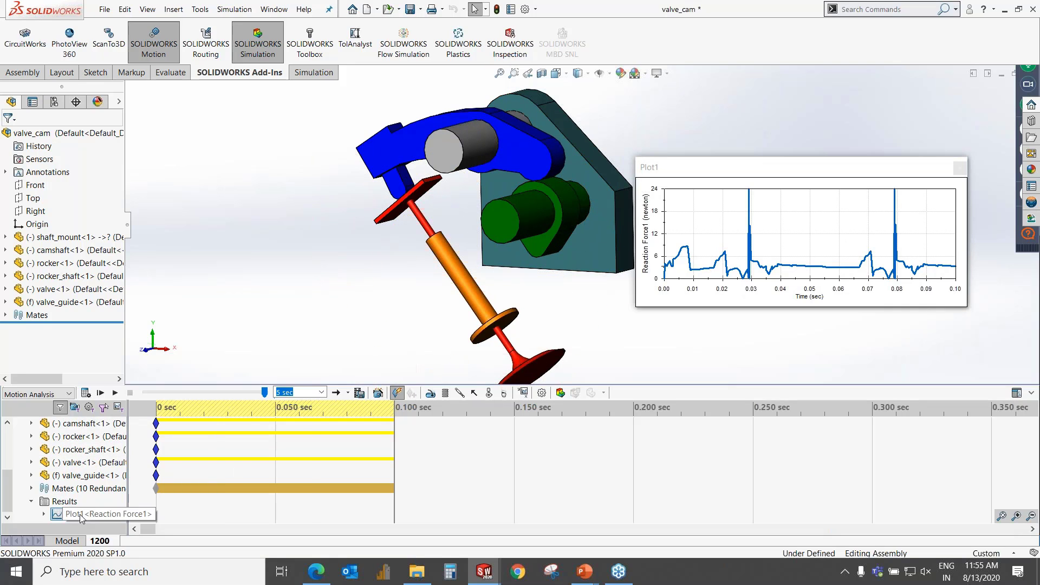
Try out a Contact Force magnitude result between the rocker and camshaft faces, and cancel it without creating a plot
left_click(524, 393)
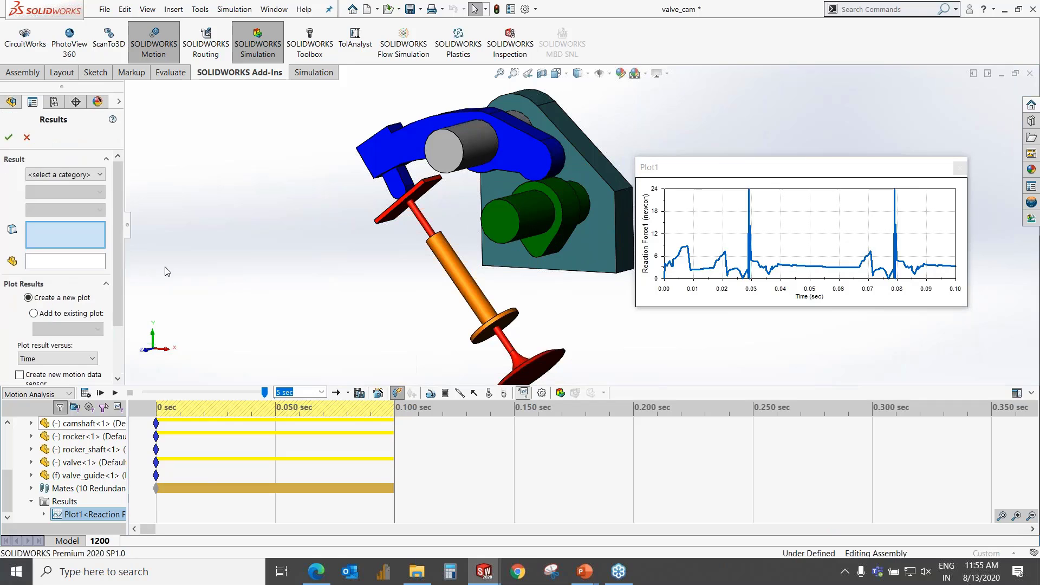
left_click(65, 174)
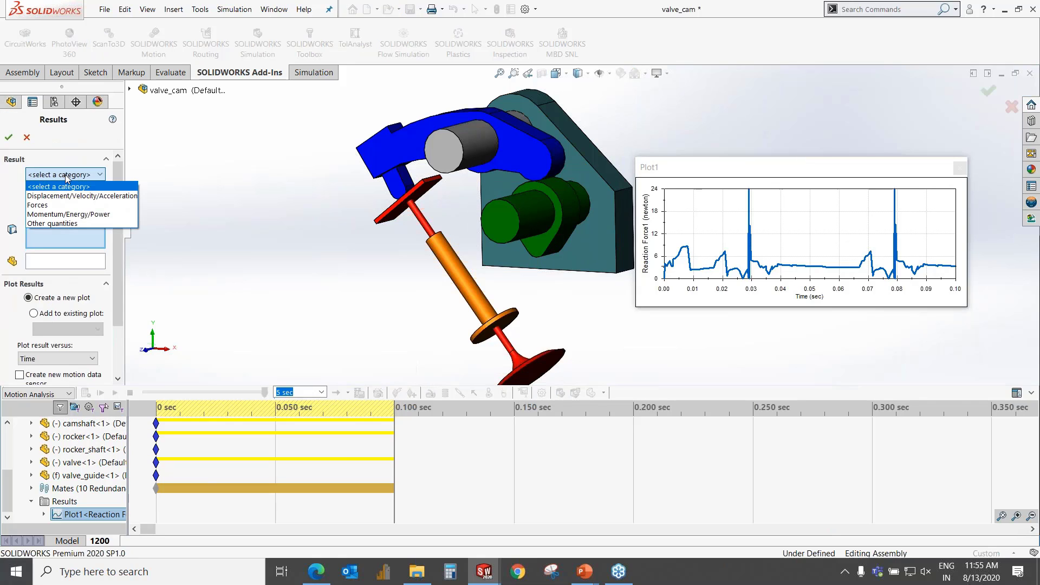
left_click(63, 206)
left_click(65, 192)
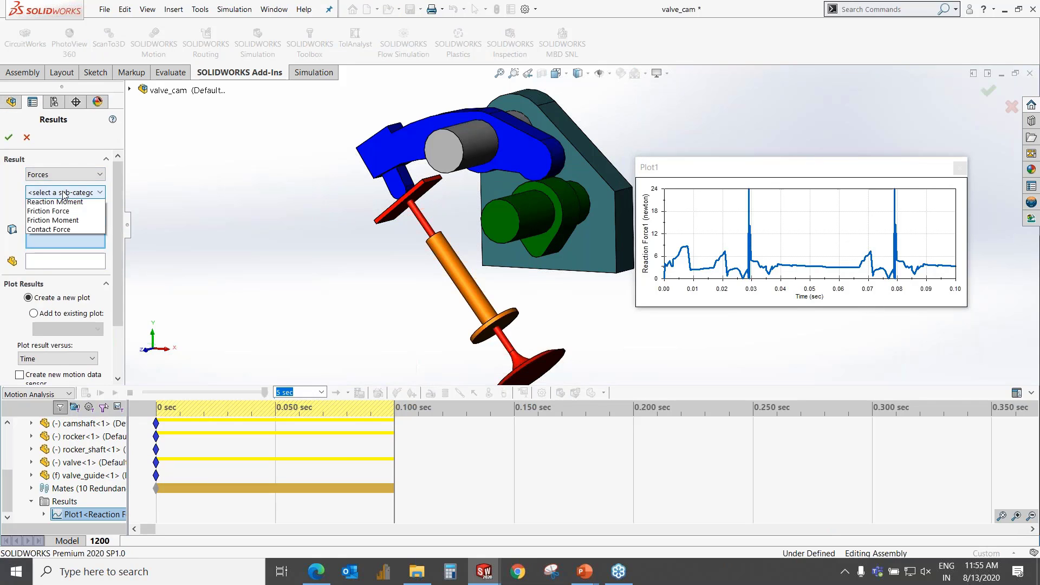
left_click(66, 268)
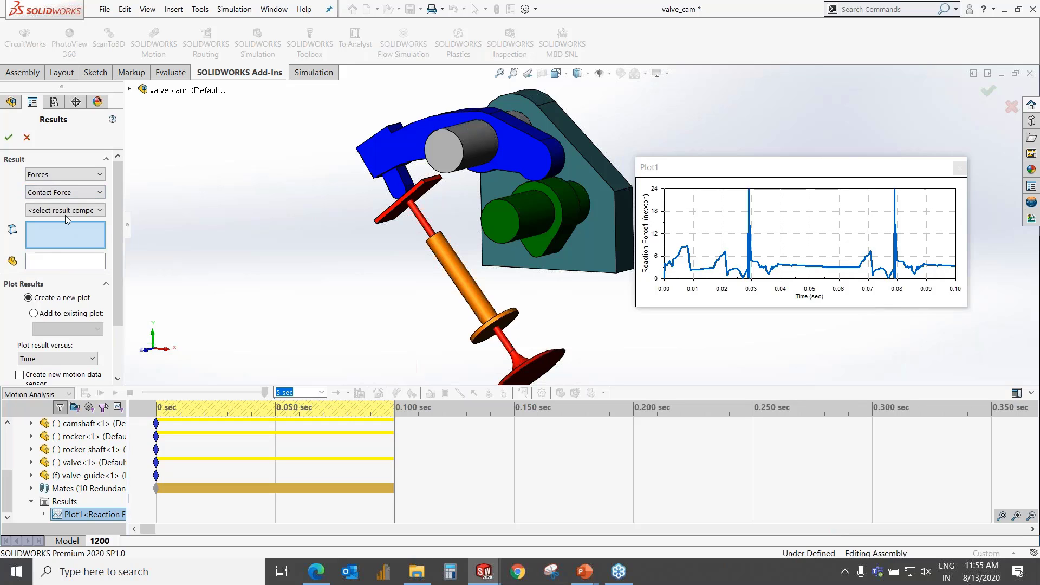
left_click(65, 210)
left_click(59, 259)
left_click(553, 167)
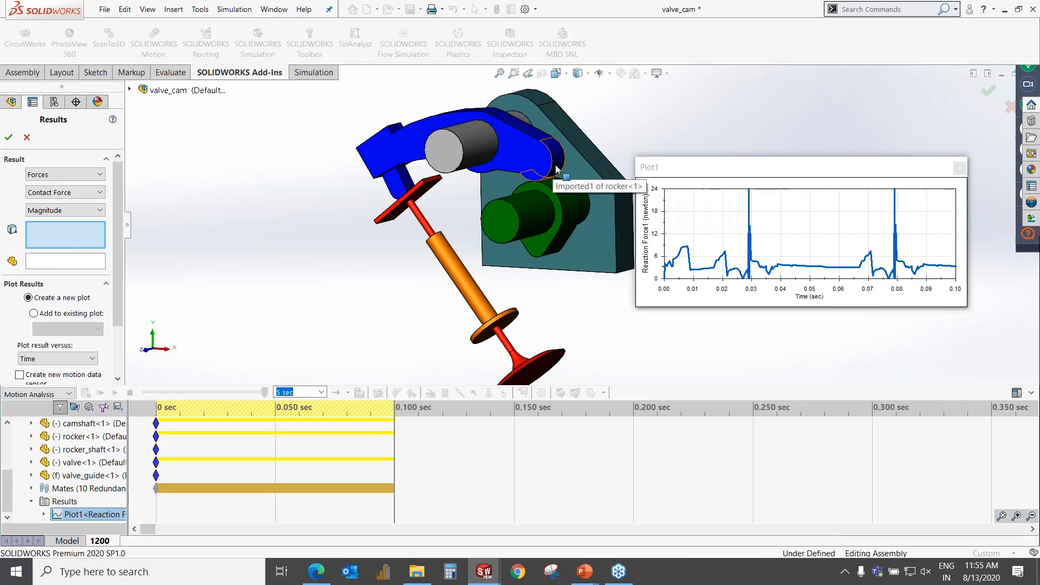
left_click(556, 193)
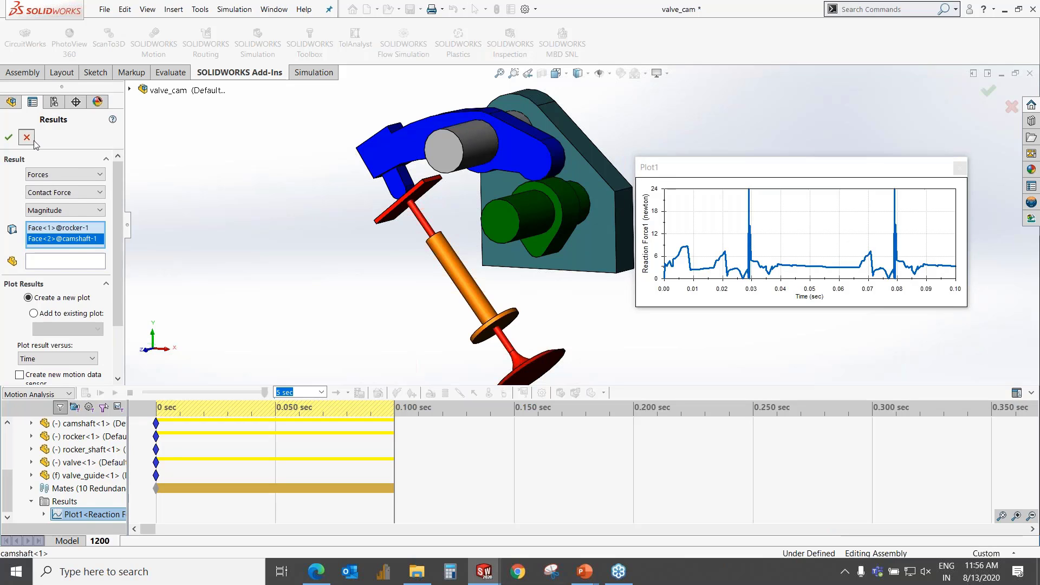
left_click(27, 138)
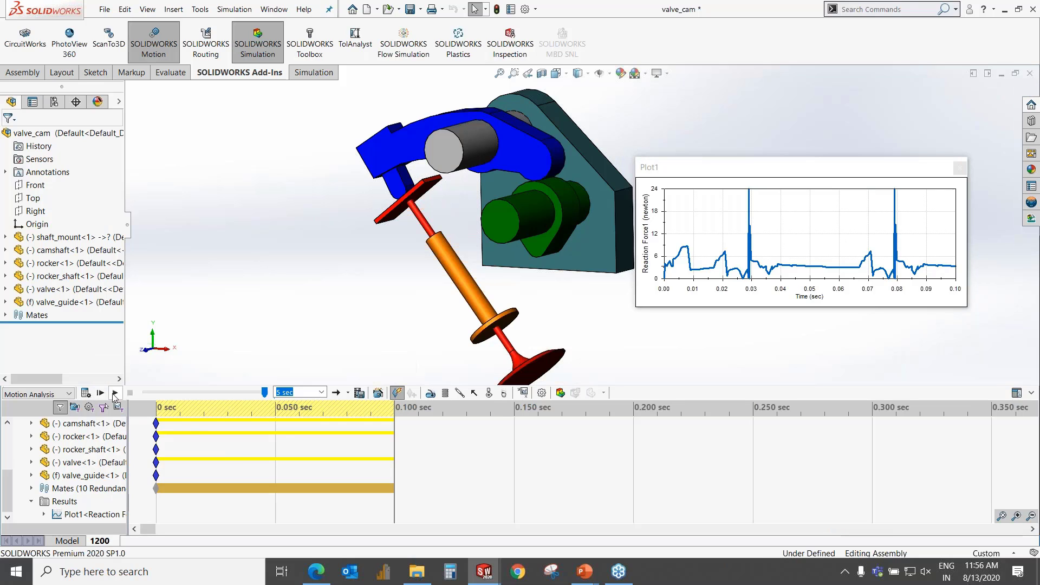
Replay the valve_cam motion twice alongside the reaction force plot and examine the mechanism at an angle
left_click(114, 393)
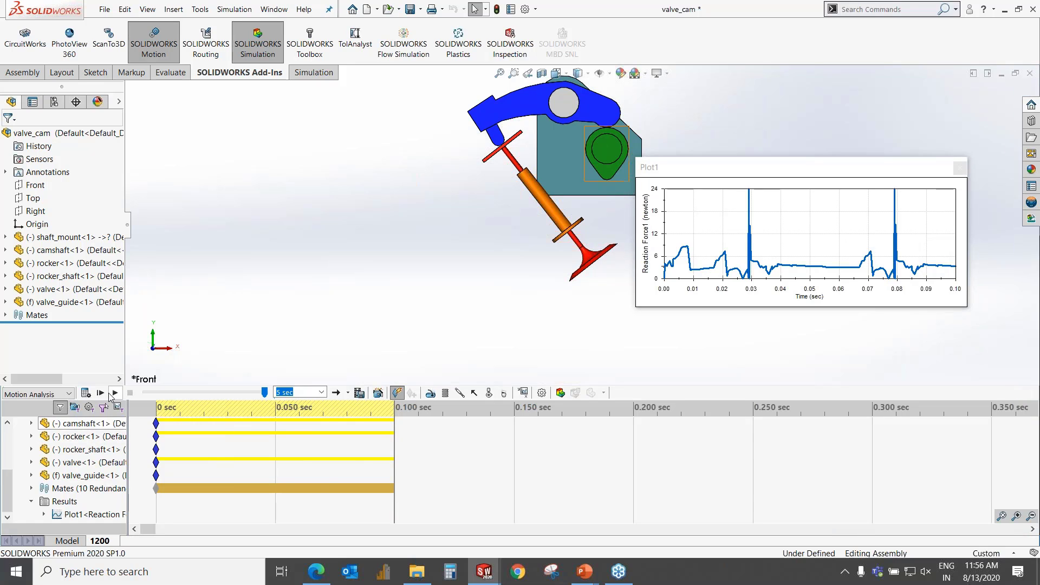
left_click(114, 392)
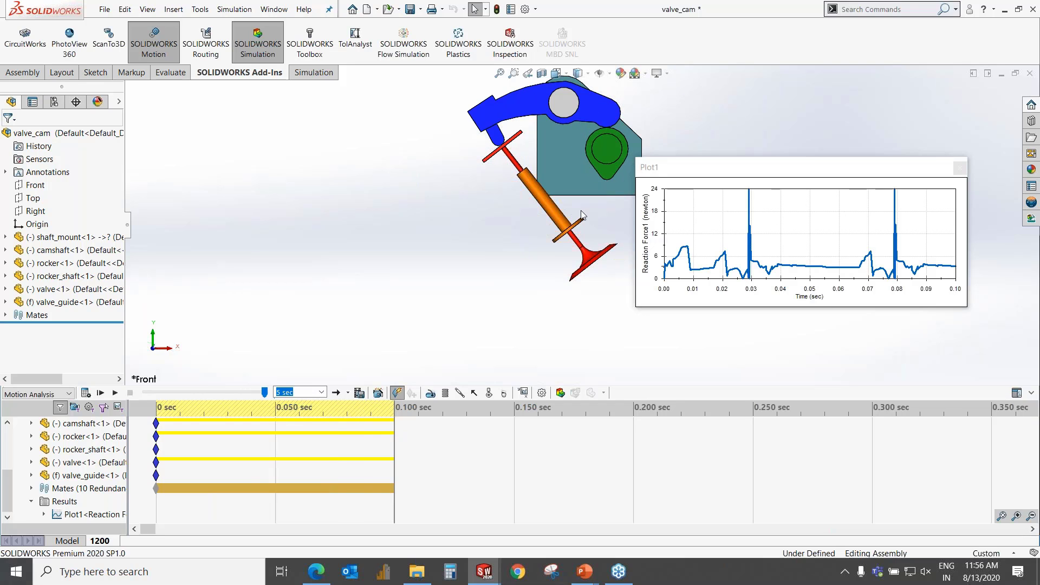
scroll(581, 213, "up", 3)
scroll(619, 181, "down", 3)
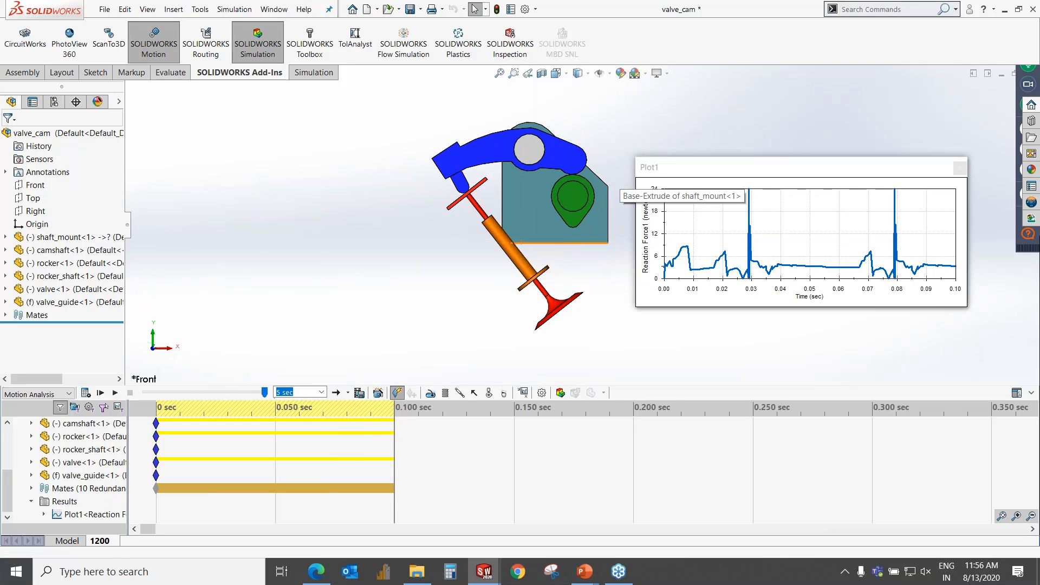
middle_click_drag(606, 225, 566, 237)
scroll(566, 237, "up", 2)
scroll(616, 189, "down", 2)
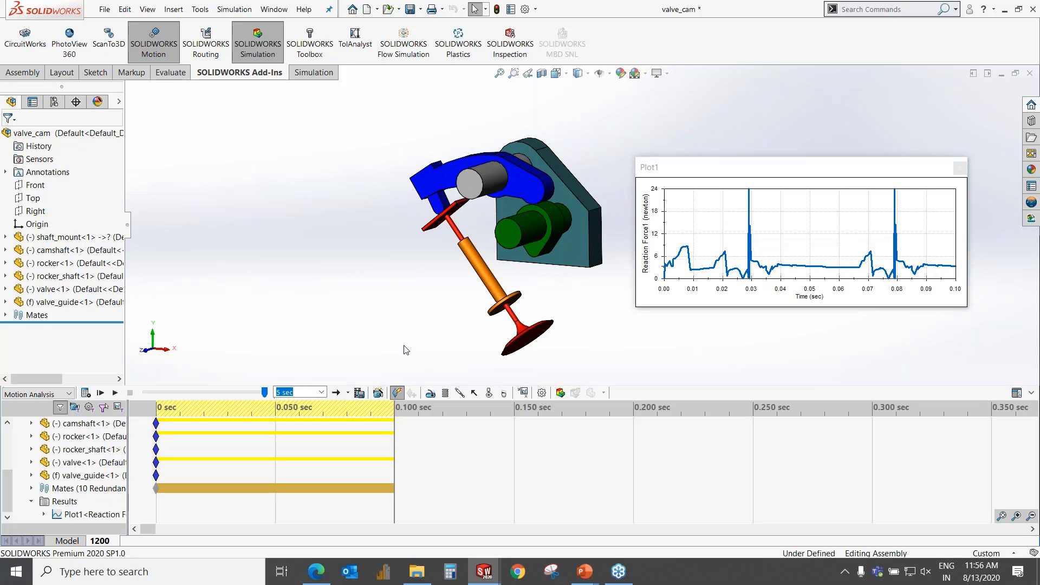
scroll(581, 226, "up", 1)
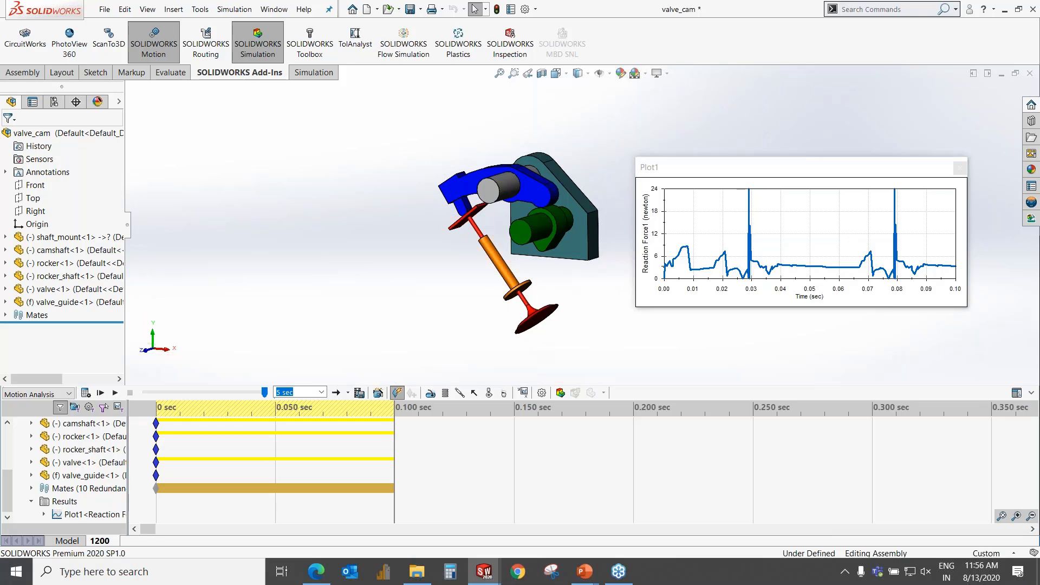
Open the recent motion_path_tutorial assembly and display its Motion Study 1
key("ctrl+F2")
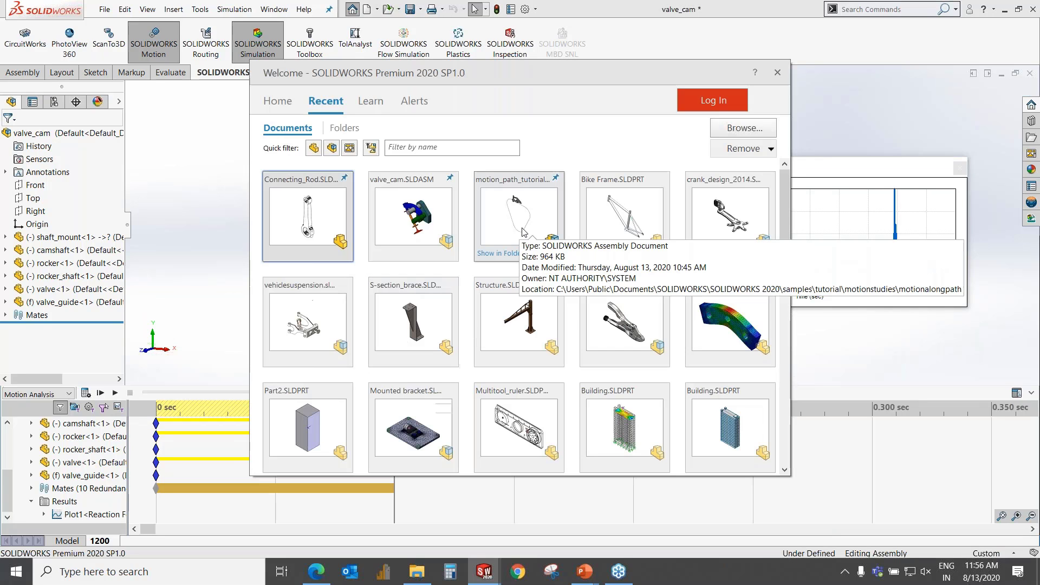
left_click(521, 217)
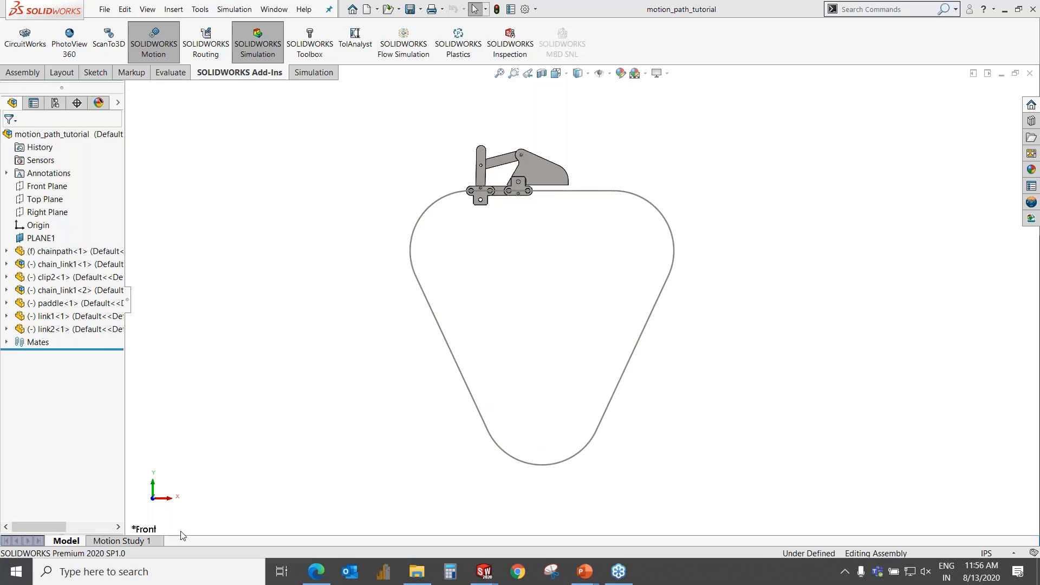
left_click(120, 541)
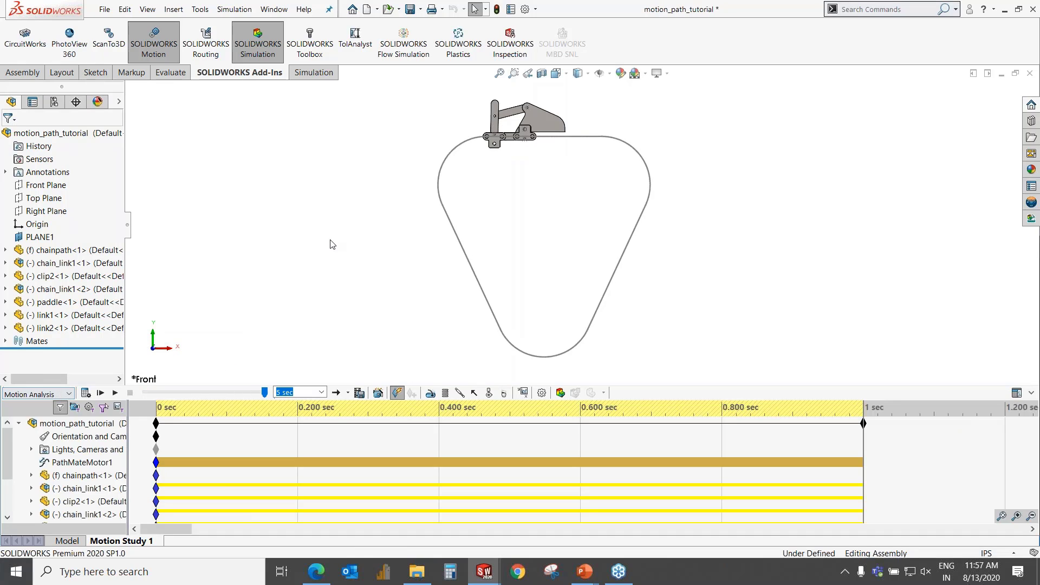
Review the path mate, direction and motion settings of PathMateMotor1, and close it without changes
left_click(75, 461)
right_click(86, 464)
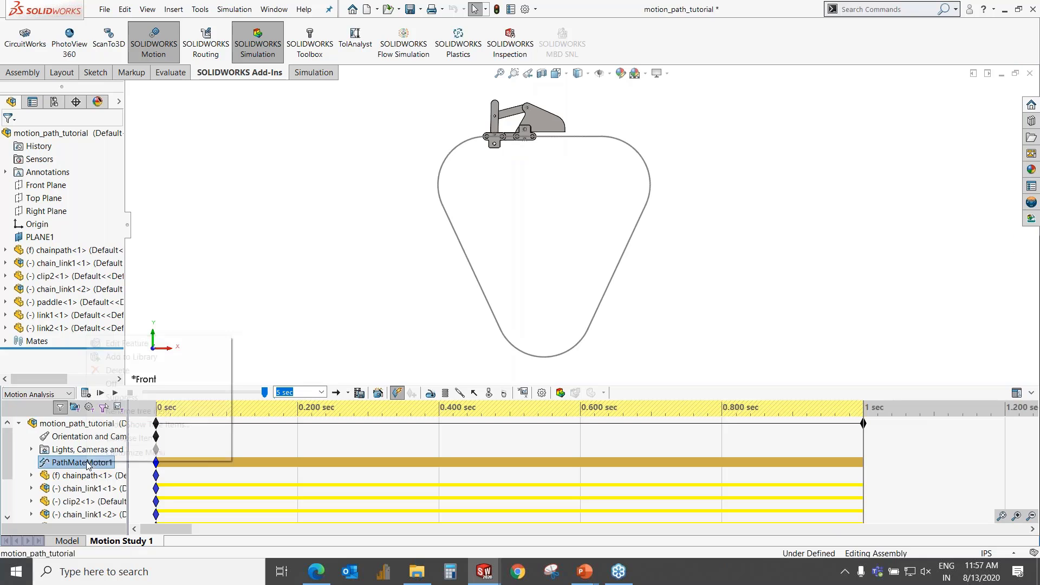
left_click(123, 344)
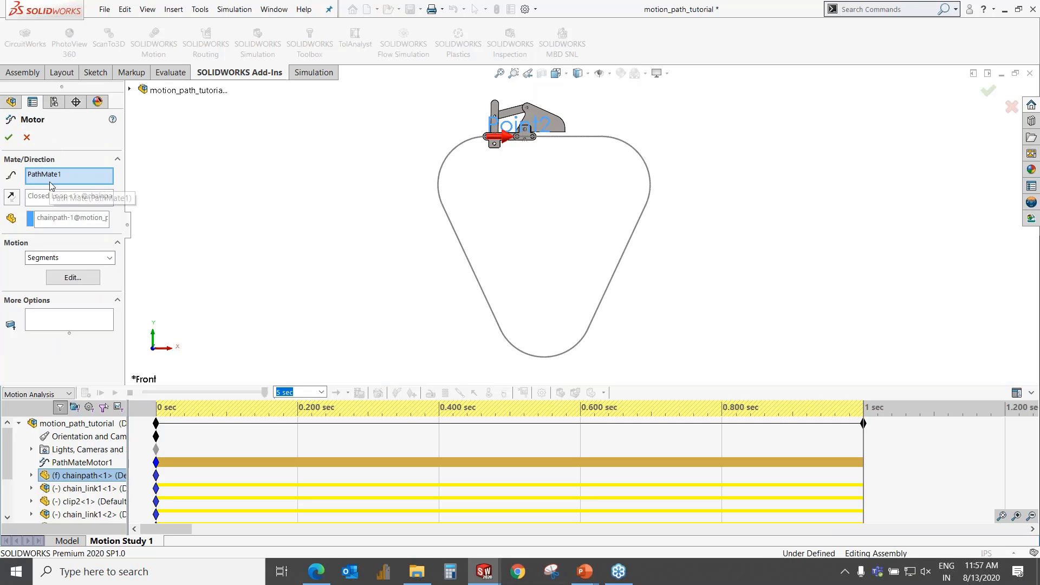
left_click(27, 137)
Examine the available motor types in a new motor definition, choose Path Mate Motor, and cancel without creating it
left_click(430, 393)
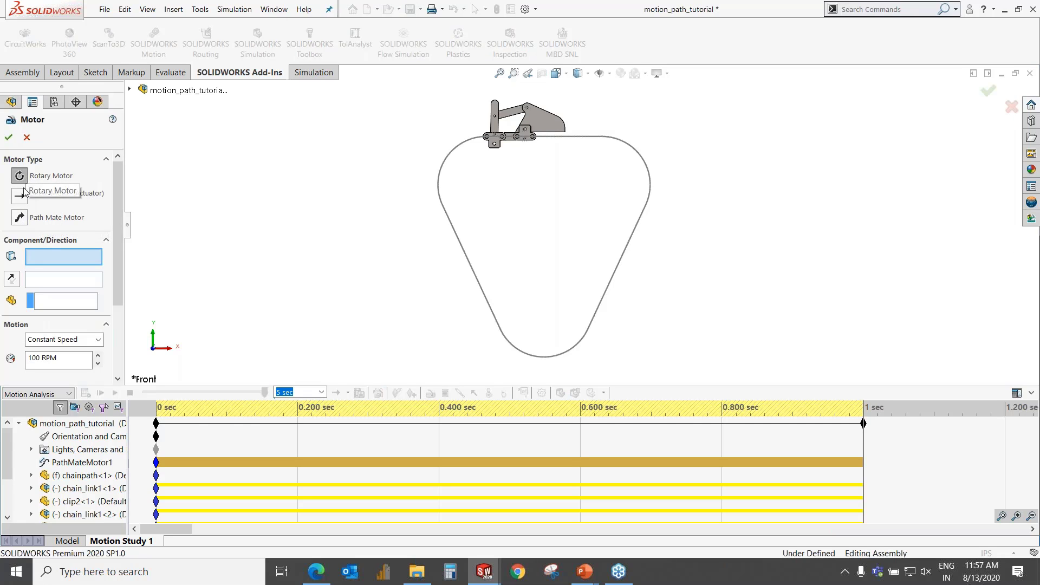
left_click(19, 218)
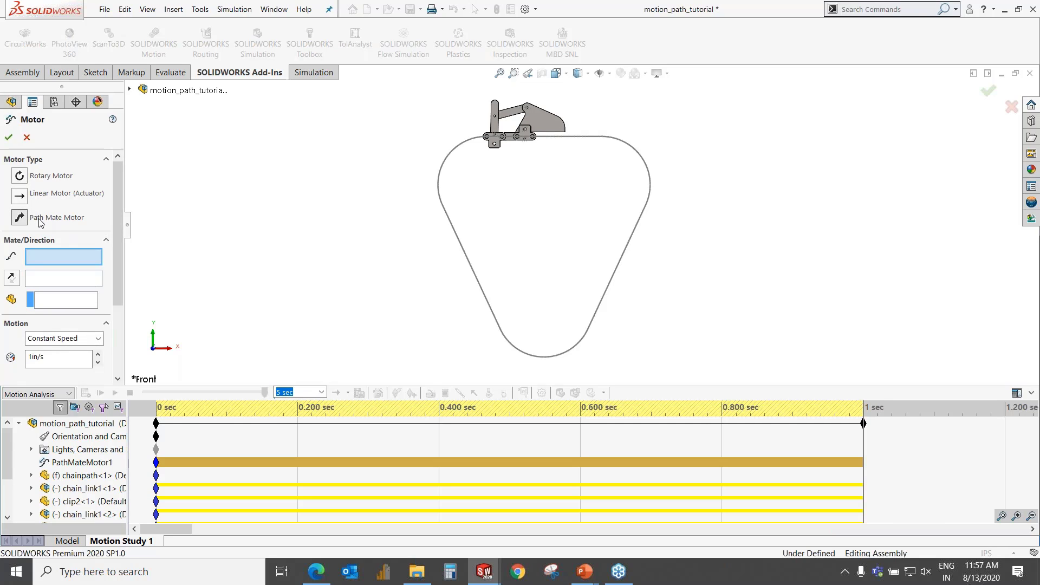
left_click(27, 138)
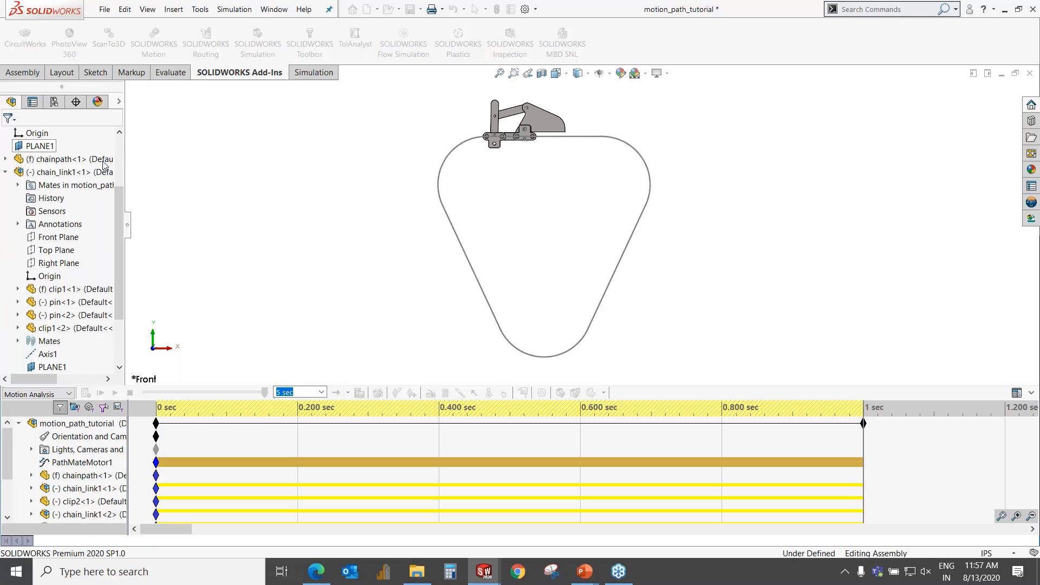
Recheck which path PathMateMotor1 follows, close it without changes, and play the chain link motion twice
right_click(81, 462)
left_click(115, 345)
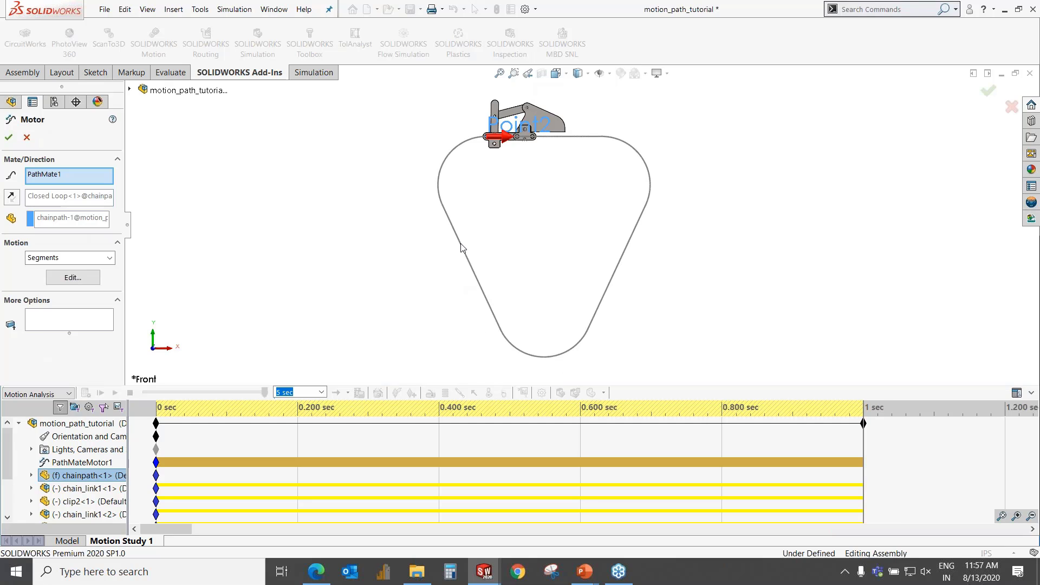
left_click(26, 137)
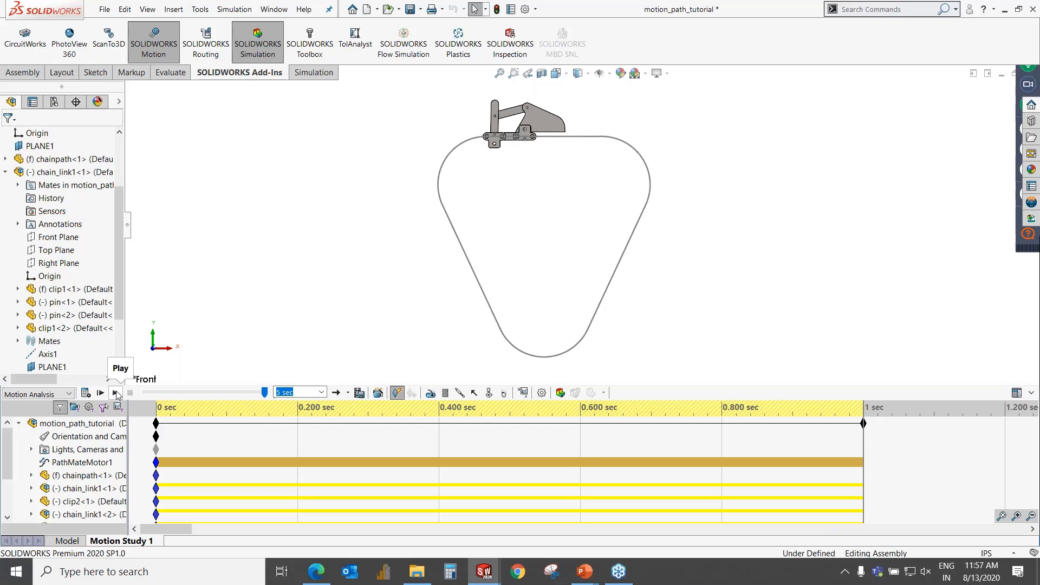
left_click(114, 393)
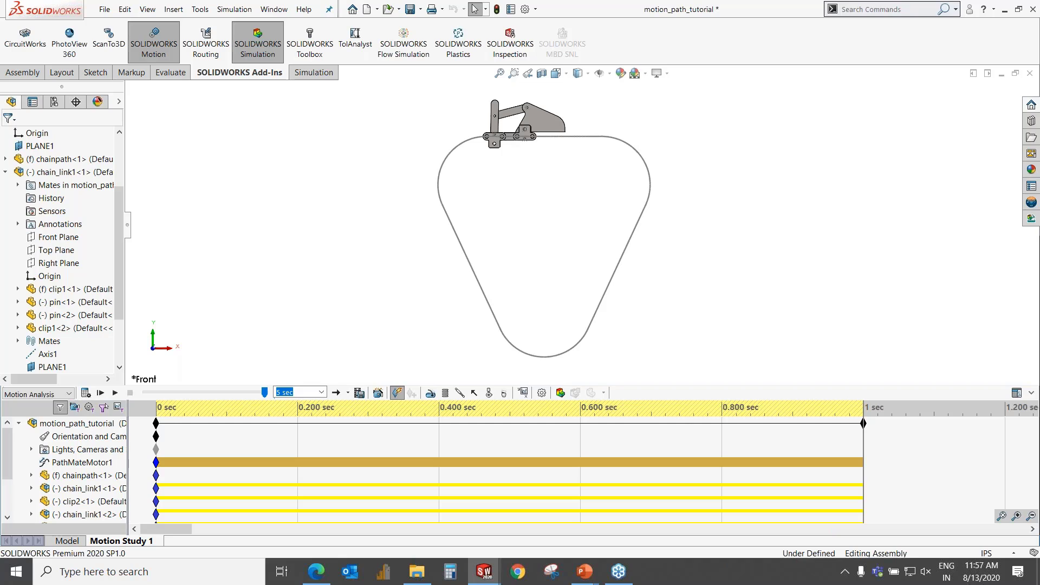
left_click(115, 392)
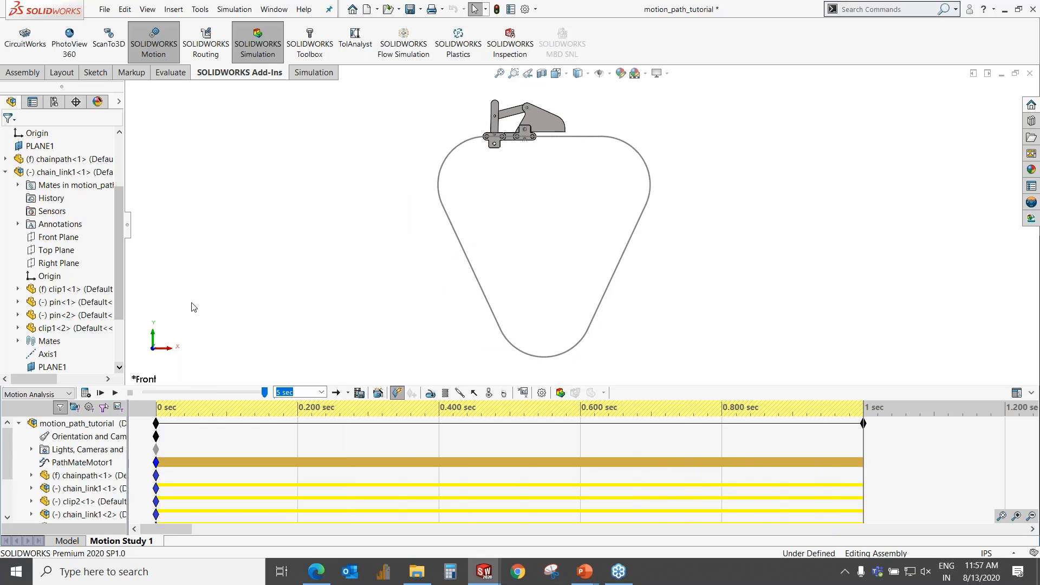
Review the Segments function table and graphs driving PathMateMotor1, and close the function and motor without changes
right_click(61, 471)
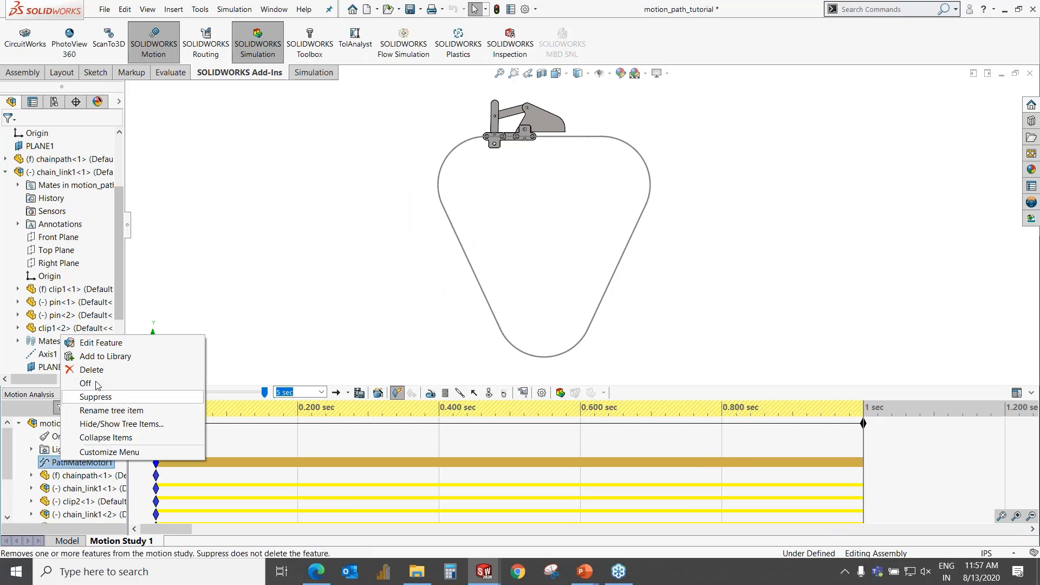
left_click(92, 343)
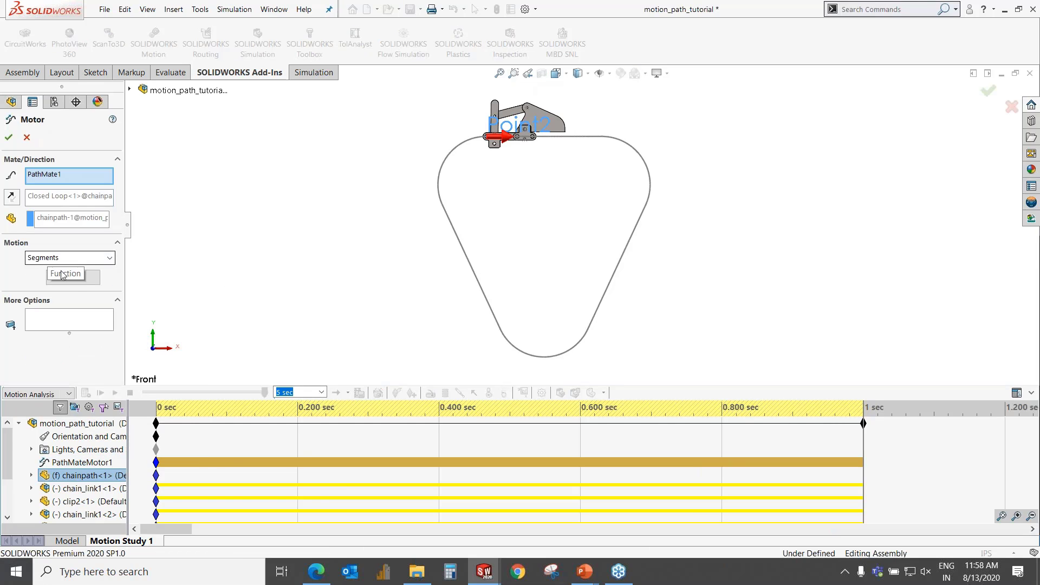
left_click(79, 280)
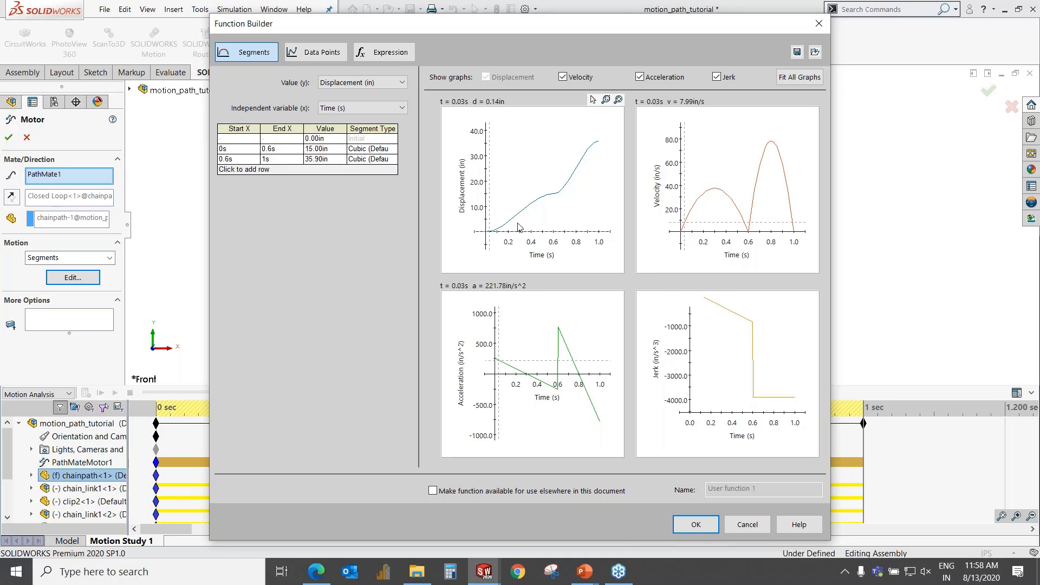
left_click(819, 24)
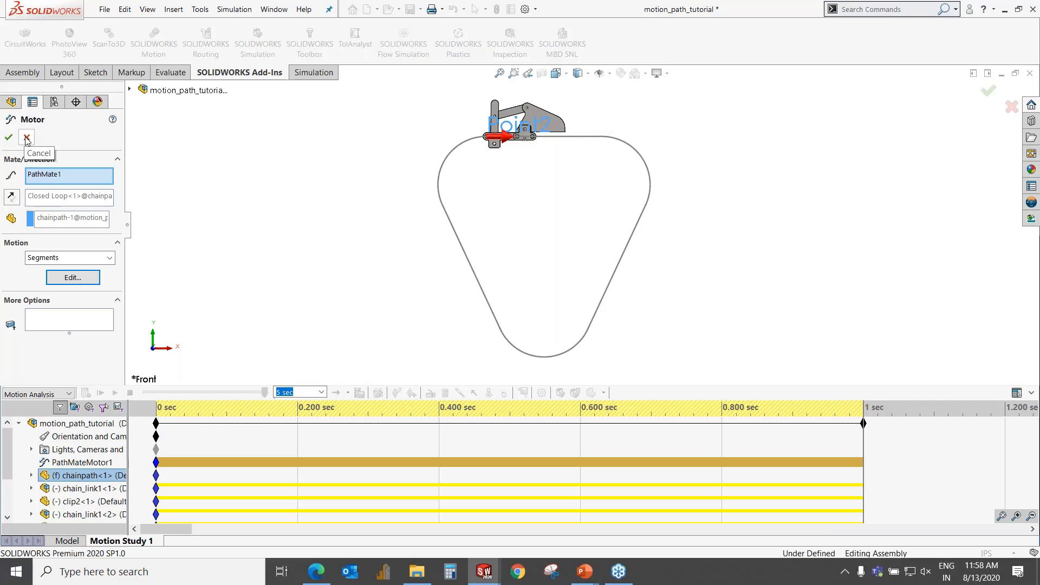
left_click(27, 139)
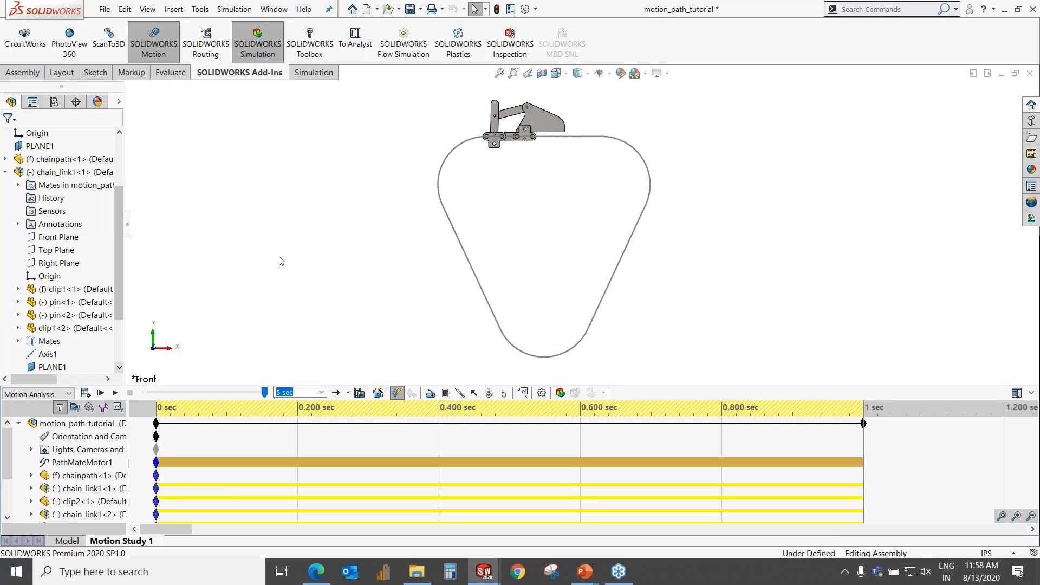
Show the existing linear acceleration plot Plot2 from the motion study results and place its window beside the chain path
scroll(38, 487, "down", 5)
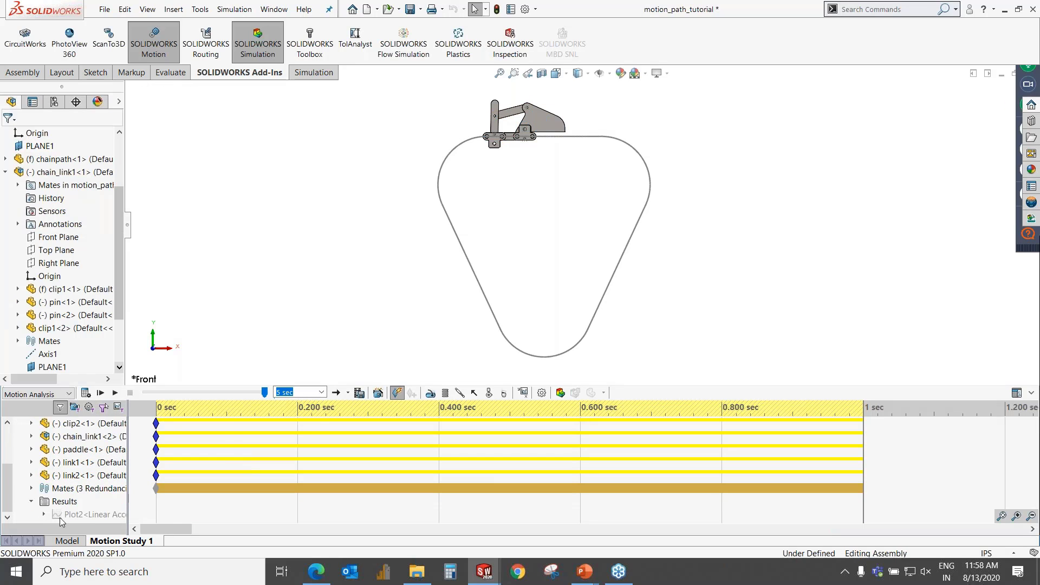
right_click(88, 515)
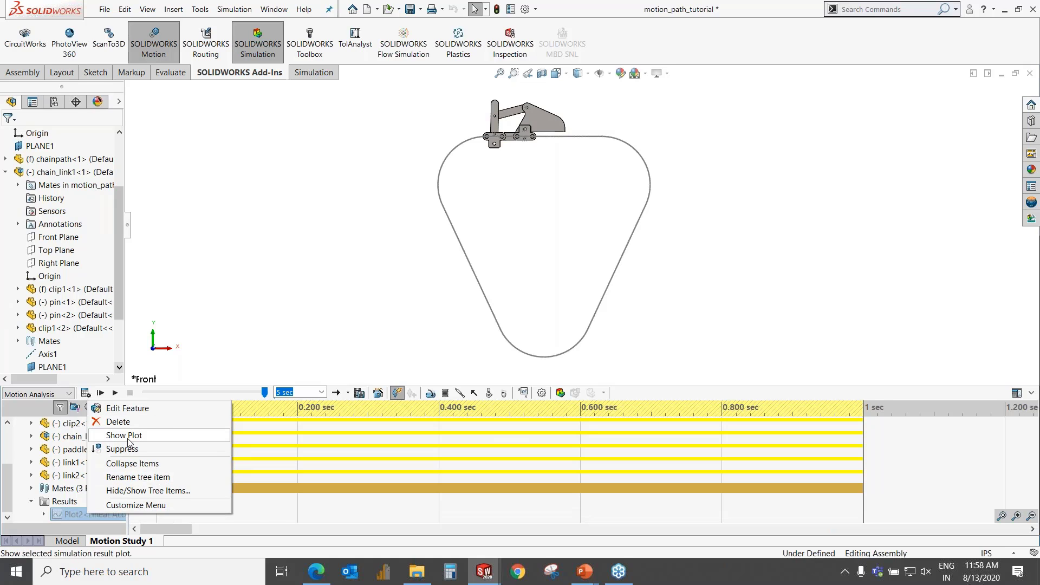
left_click(111, 429)
left_click_drag(488, 240, 720, 221)
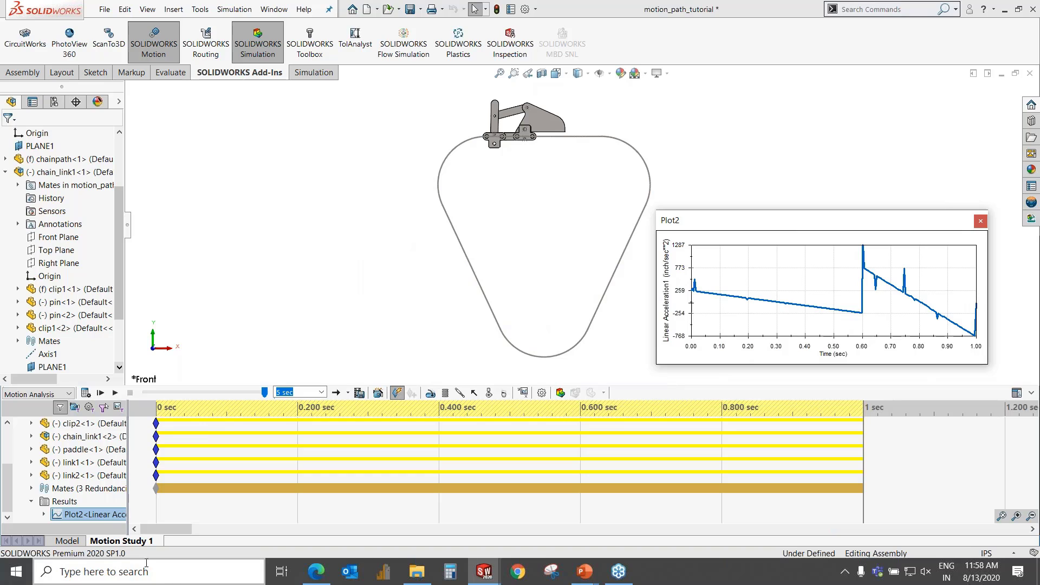
Review the result definition of Plot2, close it without changes, and recalculate the motion study
right_click(101, 519)
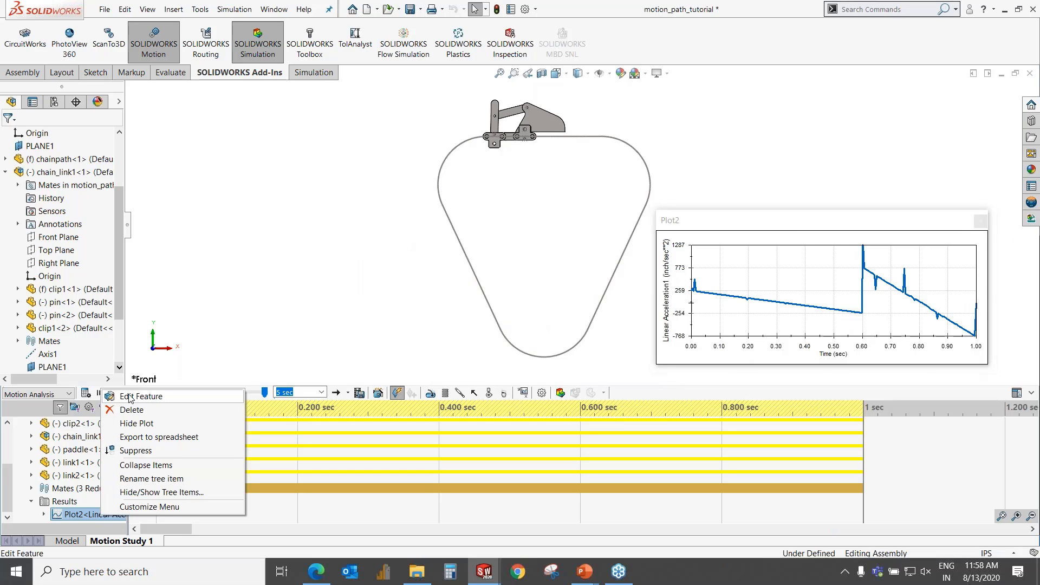
left_click(133, 392)
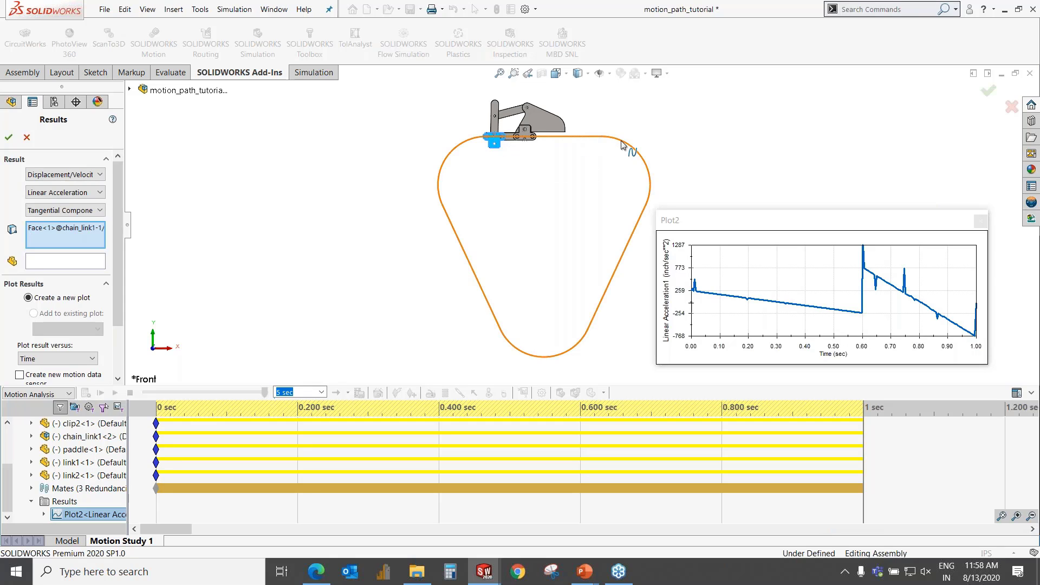
left_click(27, 139)
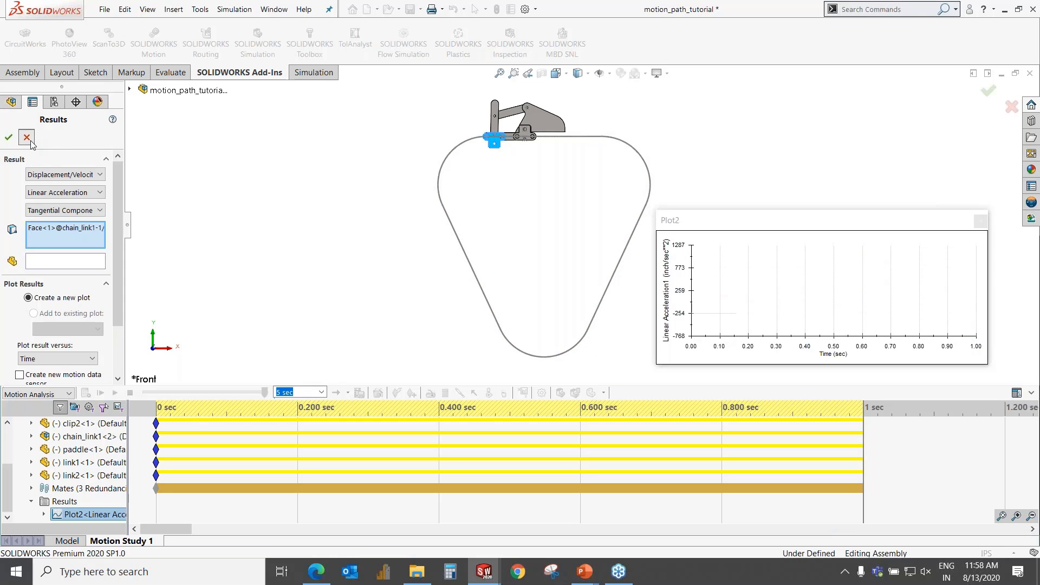
left_click(85, 394)
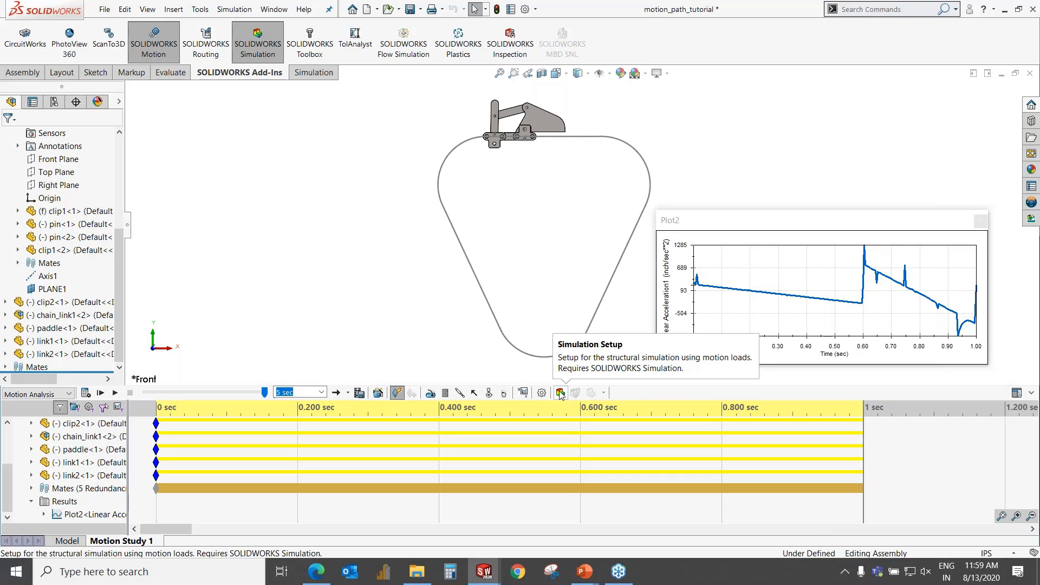
Switch to the running PowerPoint slide show and advance to the Motion Input slide showing the motor, spring, force, contact and results settings
key("super+Tab")
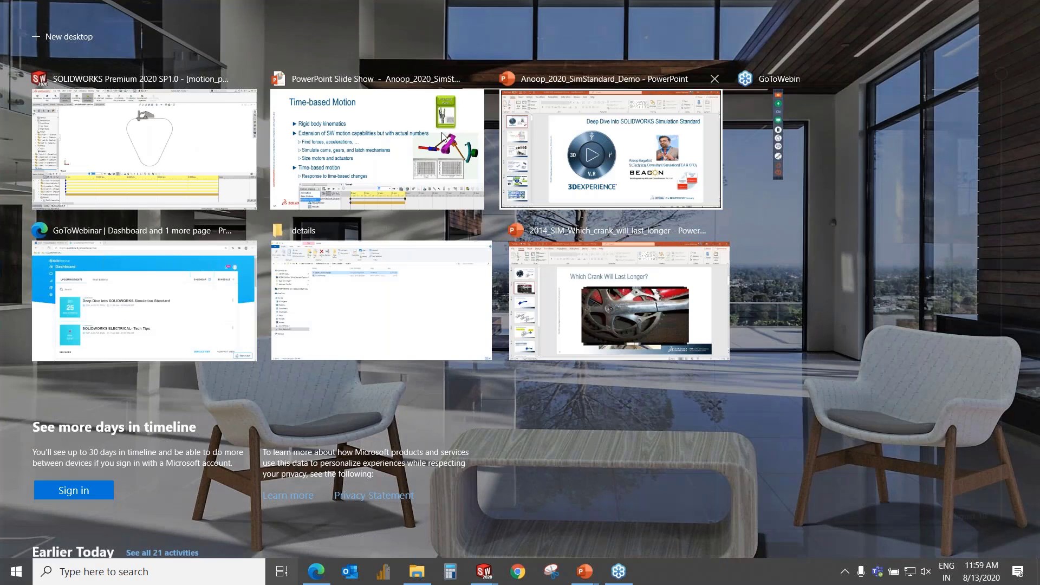
left_click(442, 136)
key("Right")
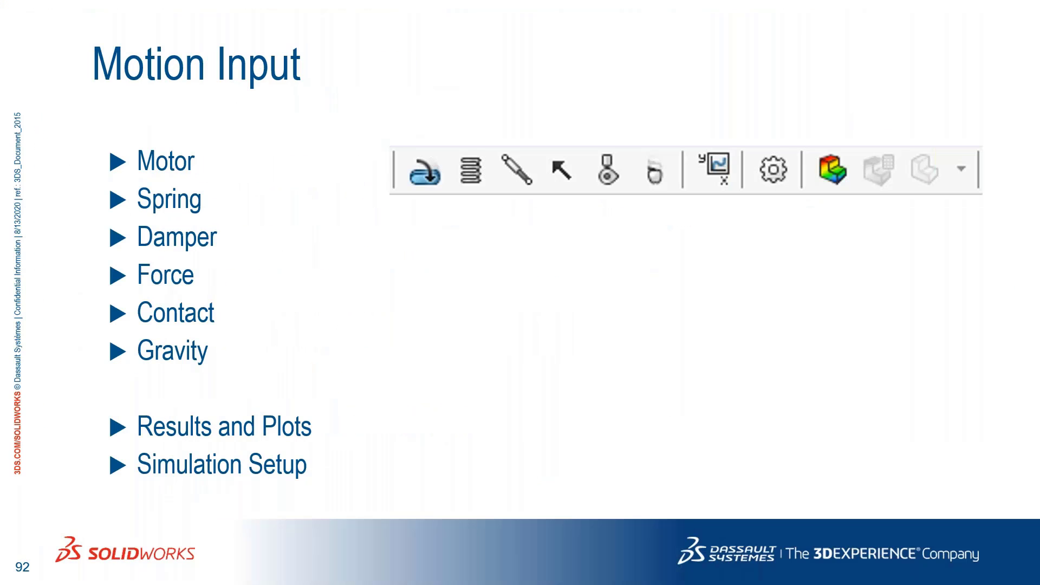
key("Right")
key("Left")
key("Right")
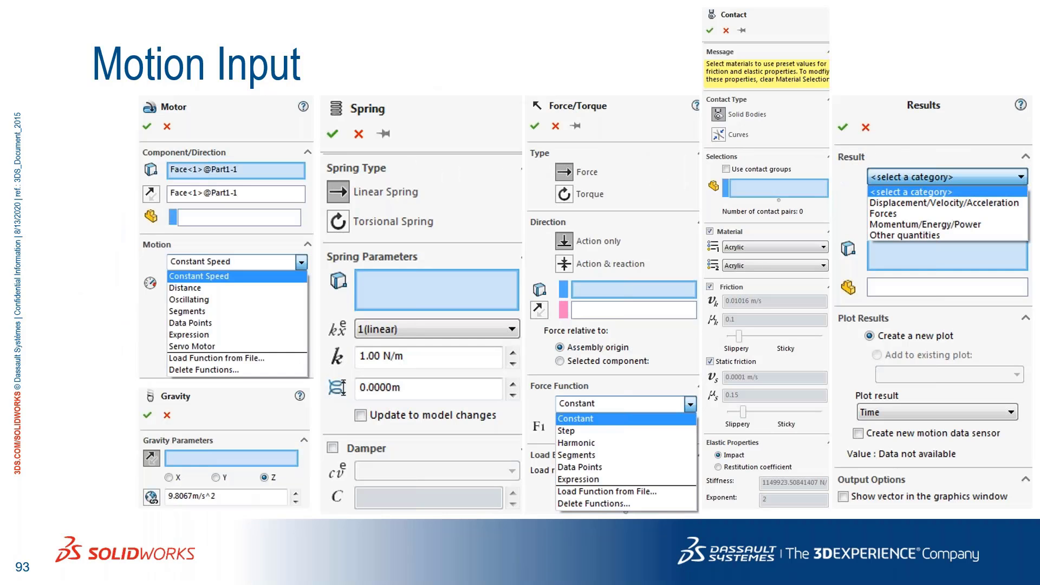